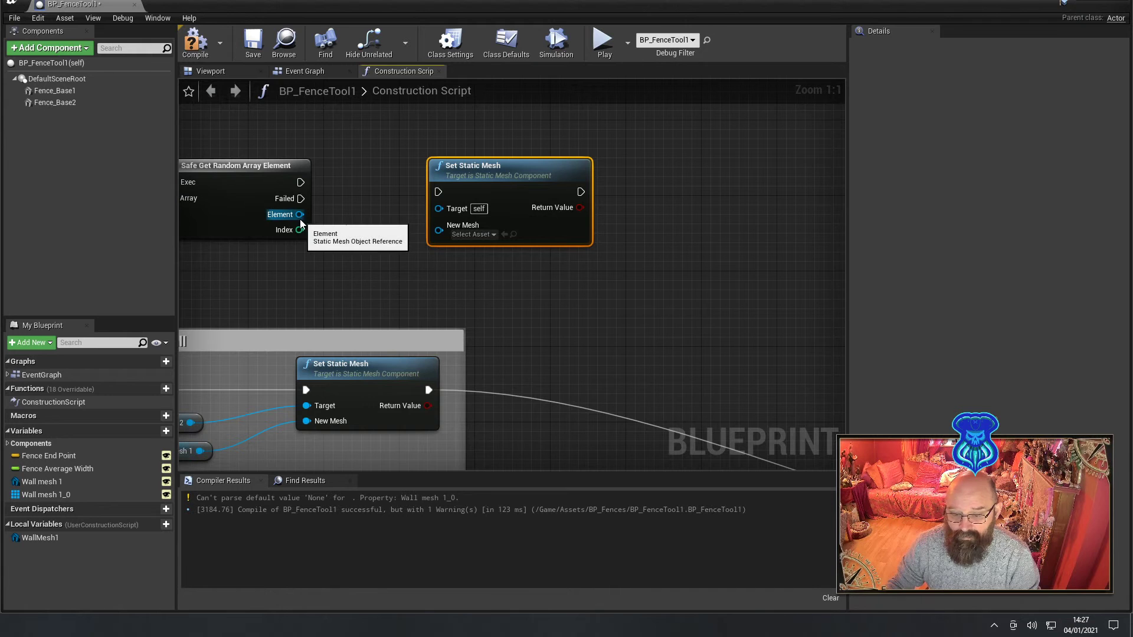
# Connect the random array element's Element output to New Mesh and its completed execution output to the upper Set Static Mesh node.
pyautogui.moveTo(300, 214); pyautogui.dragTo(441, 232)
pyautogui.moveTo(377, 270); pyautogui.dragTo(572, 242, button='right')
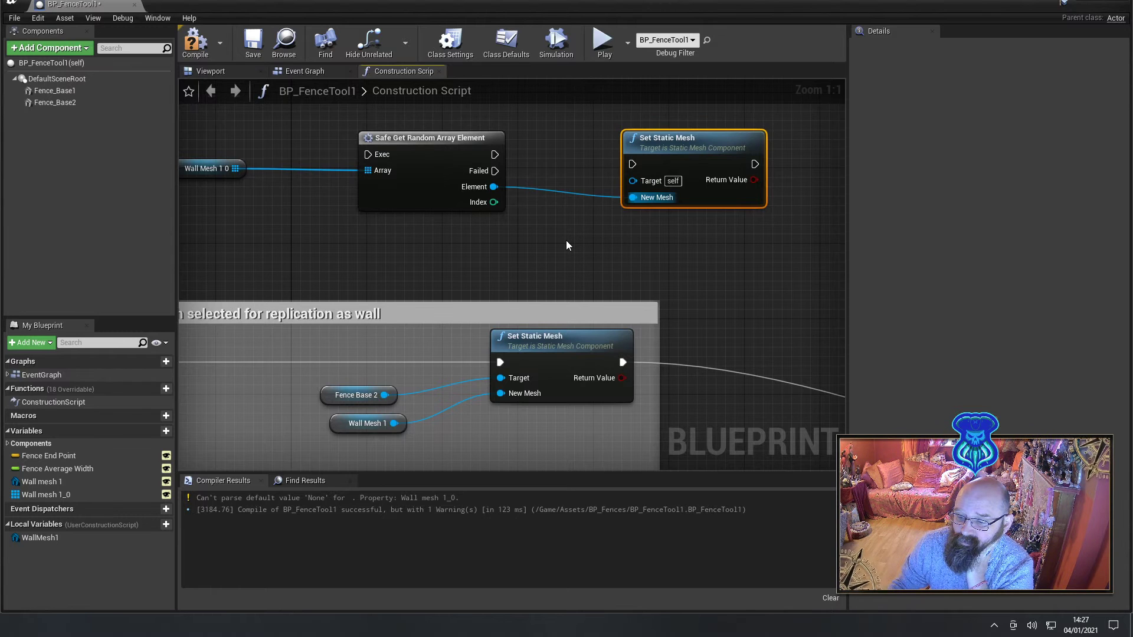
pyautogui.moveTo(565, 246); pyautogui.dragTo(519, 235, button='right')
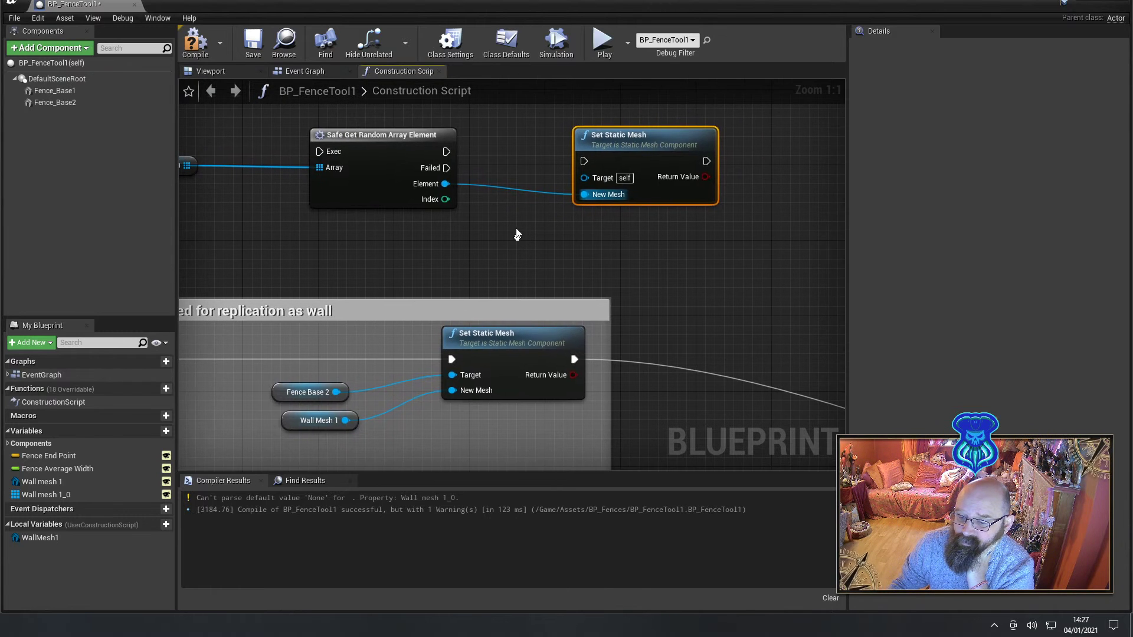
pyautogui.moveTo(445, 152); pyautogui.dragTo(584, 161)
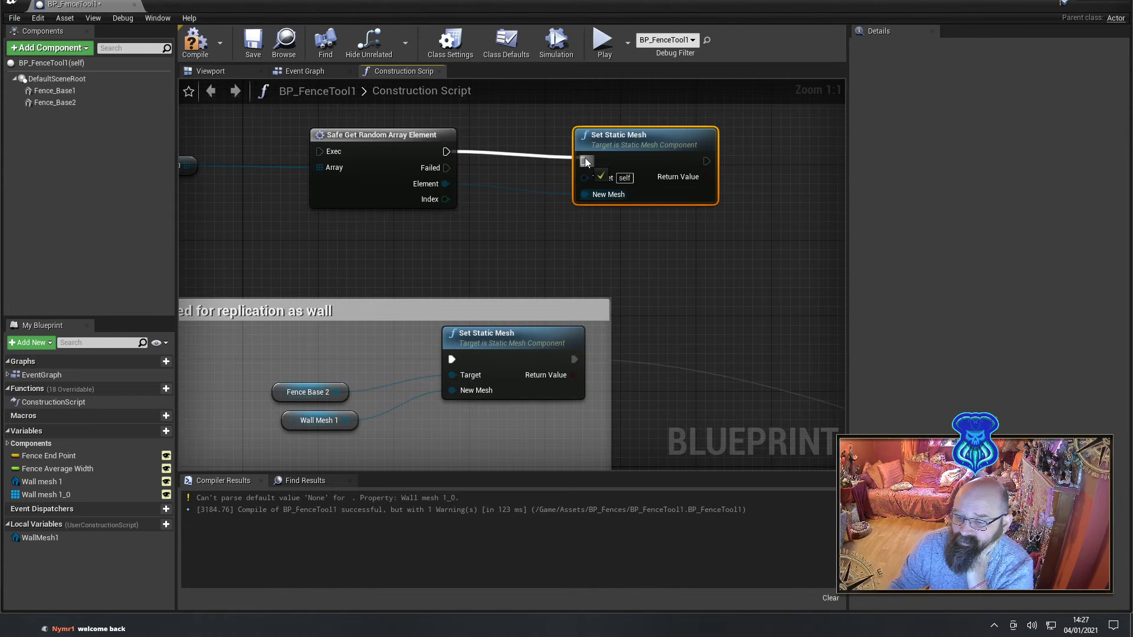
pyautogui.moveTo(739, 214); pyautogui.dragTo(681, 198, button='right')
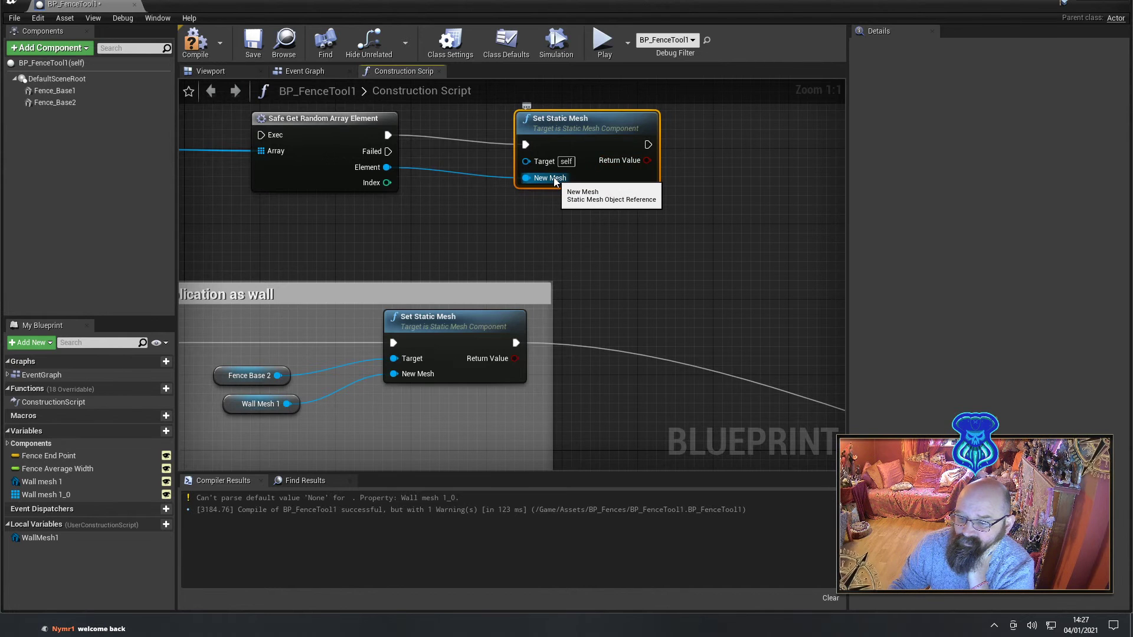
pyautogui.moveTo(419, 212); pyautogui.dragTo(476, 221, button='right')
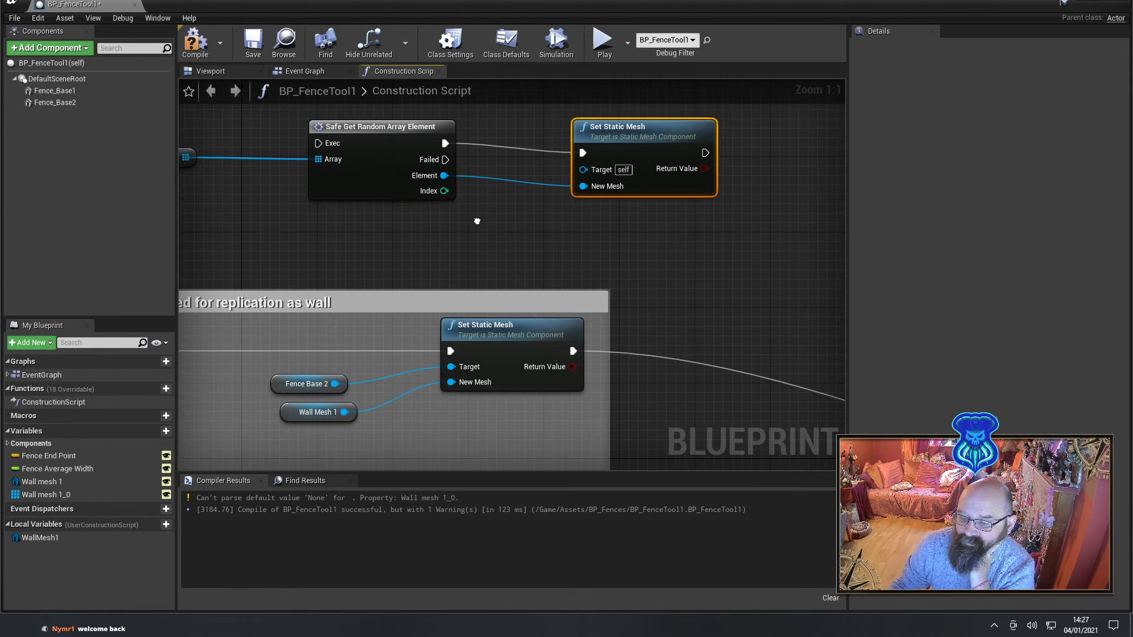
pyautogui.moveTo(476, 221); pyautogui.dragTo(475, 221, button='right')
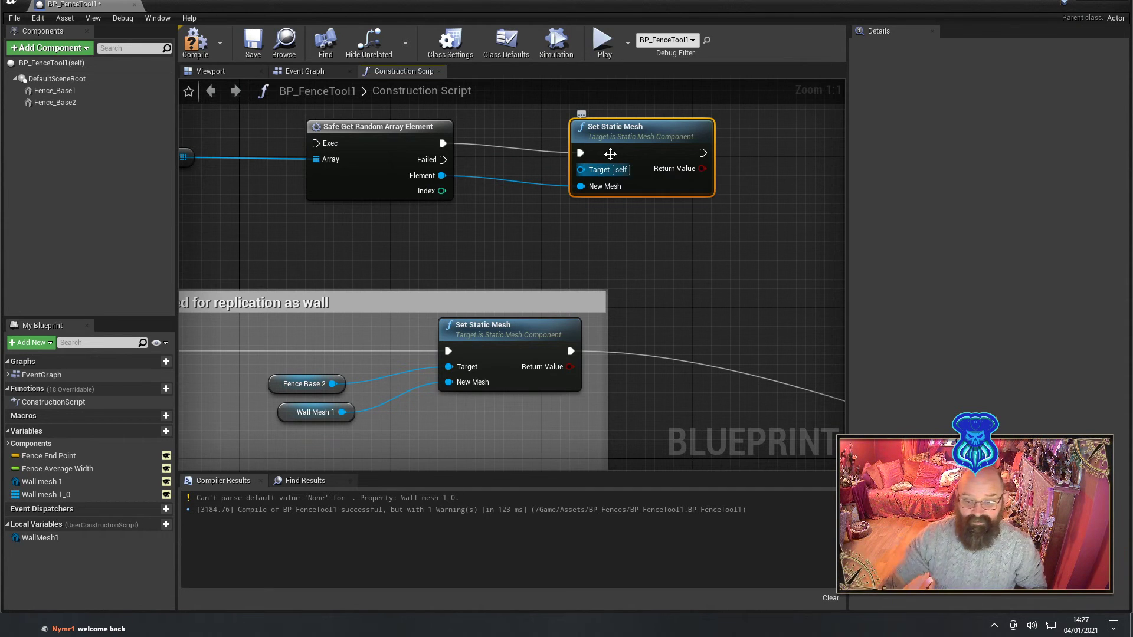
# Delete the Safe Get Random Array Element, Set Static Mesh and Wall Mesh 1 0 nodes above the wall comment box, and compile the blueprint.
pyautogui.click(413, 127)
pyautogui.moveTo(346, 187); pyautogui.dragTo(504, 214, button='right')
pyautogui.press('Delete')
pyautogui.click(313, 184)
pyautogui.press('Delete')
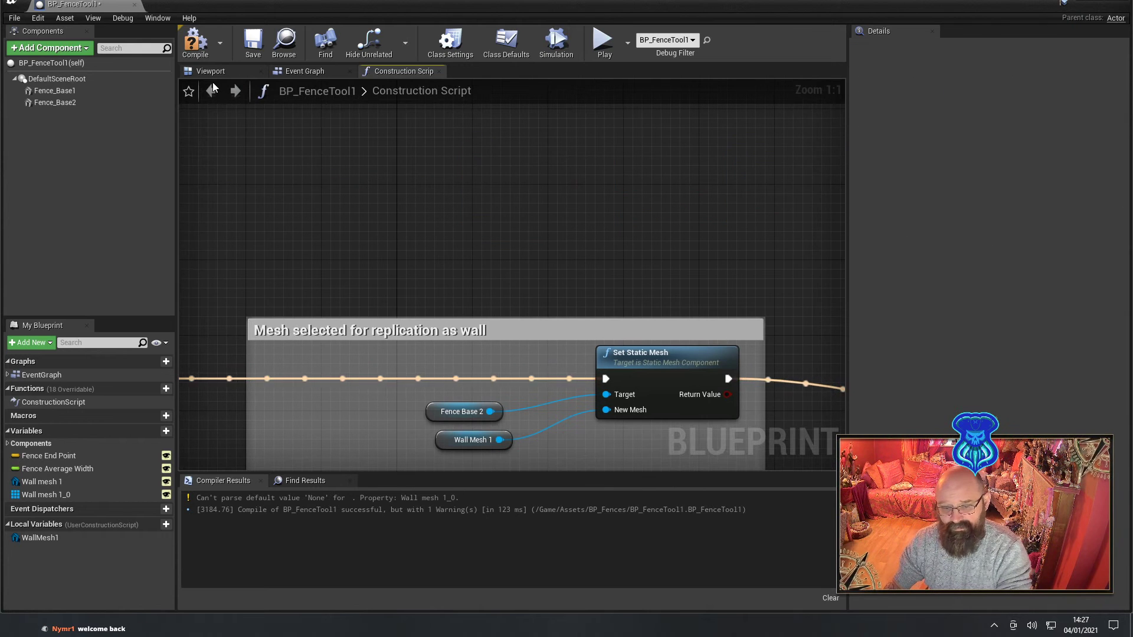
pyautogui.click(199, 49)
# Move the placed fence's Fence End Point to about X 573, Y 20 and raise it to about Z 136.
pyautogui.moveTo(265, 5); pyautogui.dragTo(237, 0)
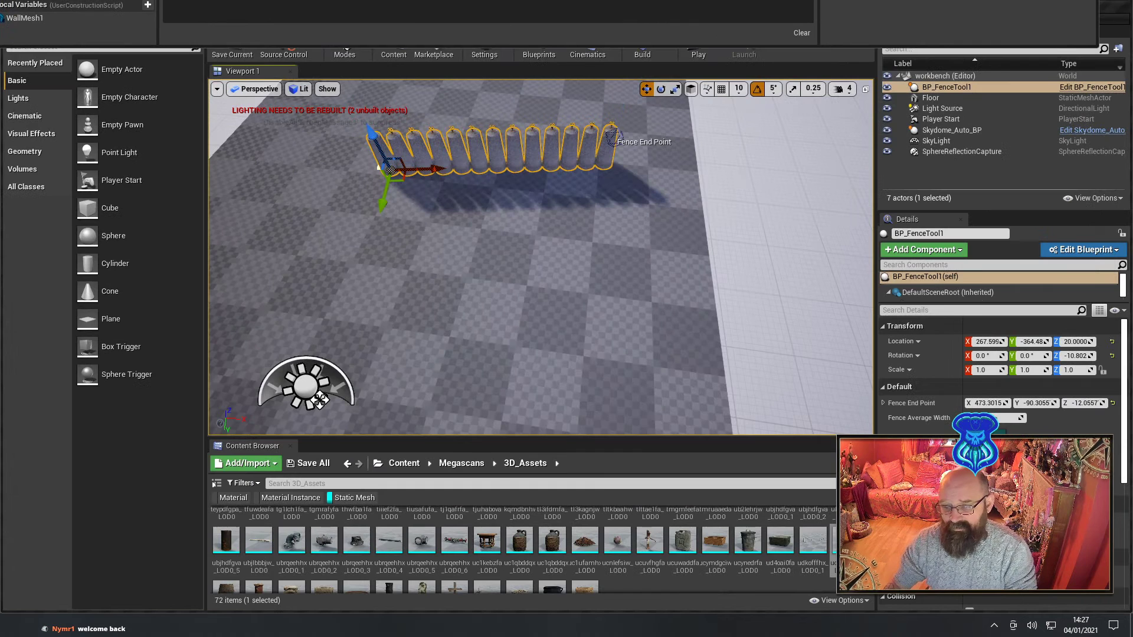
pyautogui.click(627, 144)
pyautogui.moveTo(629, 147); pyautogui.dragTo(602, 361)
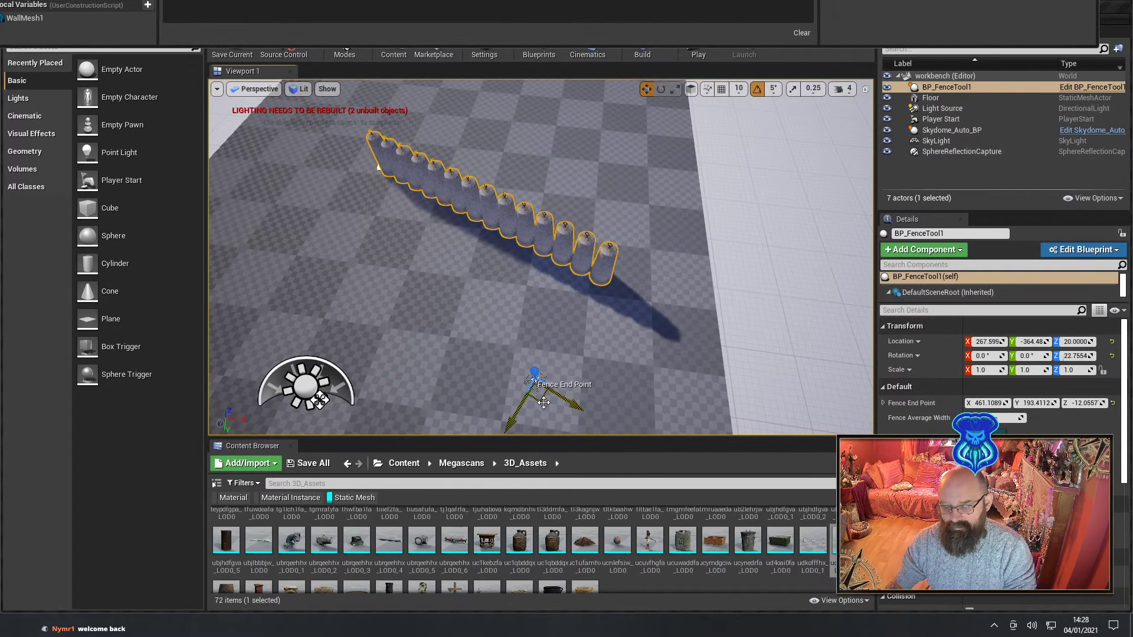
pyautogui.moveTo(535, 377); pyautogui.dragTo(537, 349)
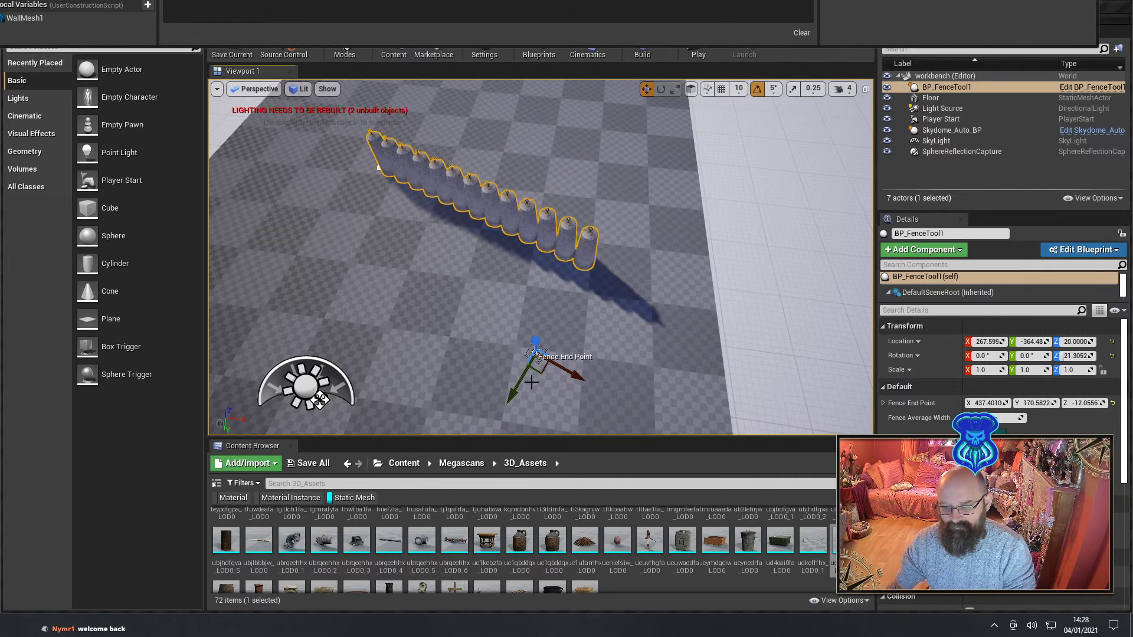
pyautogui.moveTo(581, 333); pyautogui.dragTo(505, 354, button='right')
pyautogui.moveTo(563, 324); pyautogui.dragTo(731, 209)
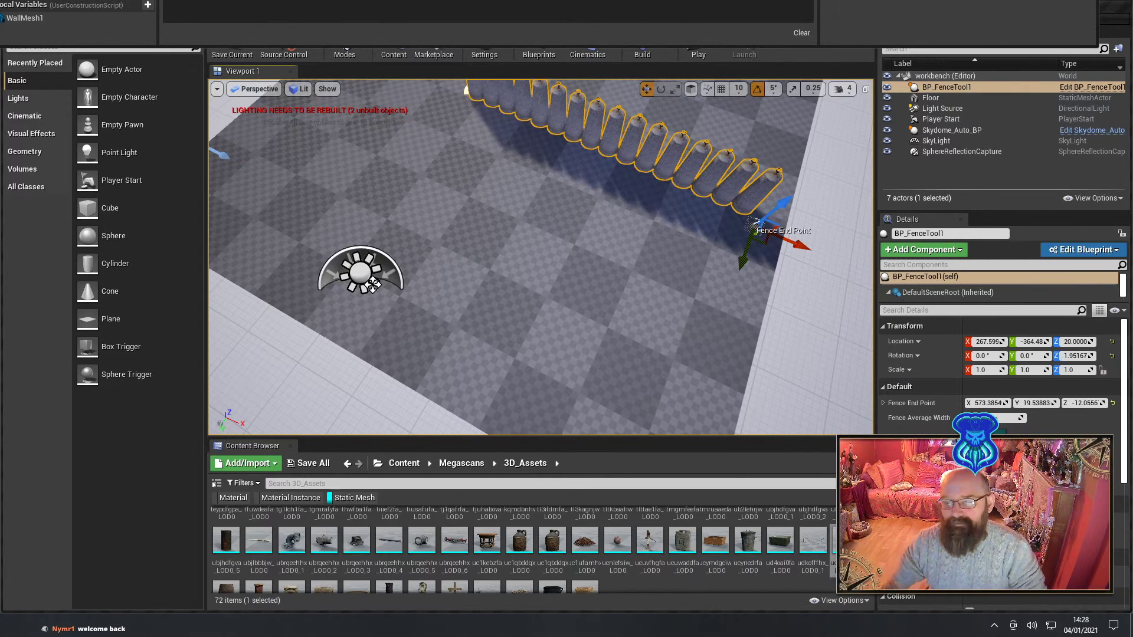
pyautogui.moveTo(767, 0); pyautogui.dragTo(75, 0)
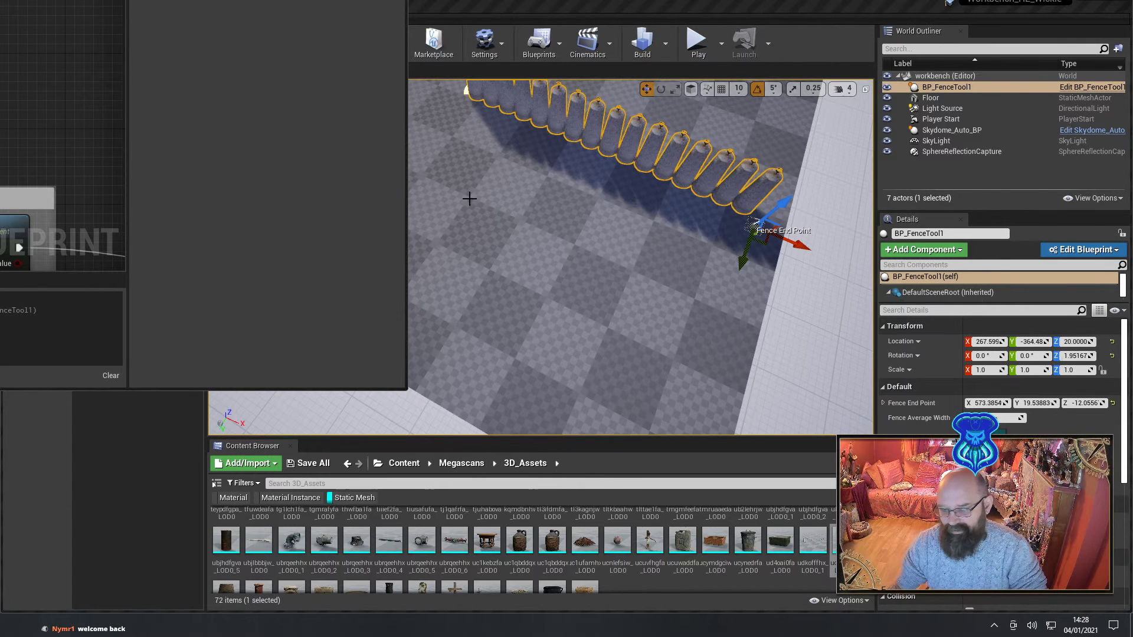
pyautogui.moveTo(782, 213); pyautogui.dragTo(853, 160)
# Examine the wall placement, Make Vector, Make Rotator and SetWorldRotation nodes in BP_FenceTool1's Construction Script.
pyautogui.moveTo(101, 0); pyautogui.dragTo(806, 54)
pyautogui.moveTo(622, 350); pyautogui.dragTo(648, 173, button='right')
pyautogui.scroll(-5, 647, 173)
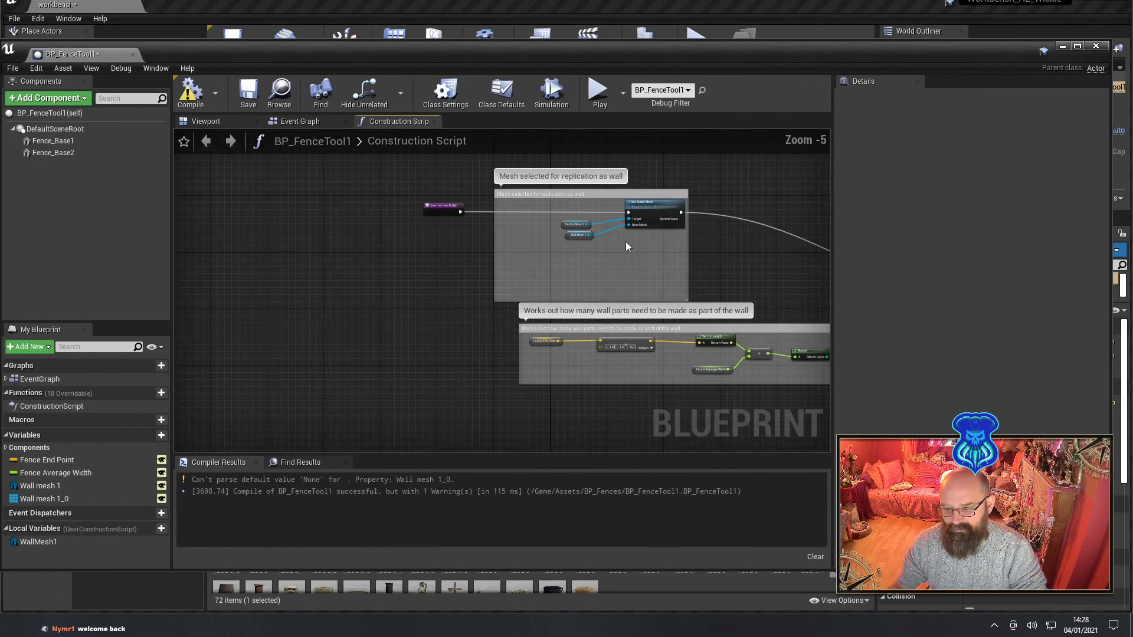
pyautogui.moveTo(626, 242); pyautogui.dragTo(420, 255, button='right')
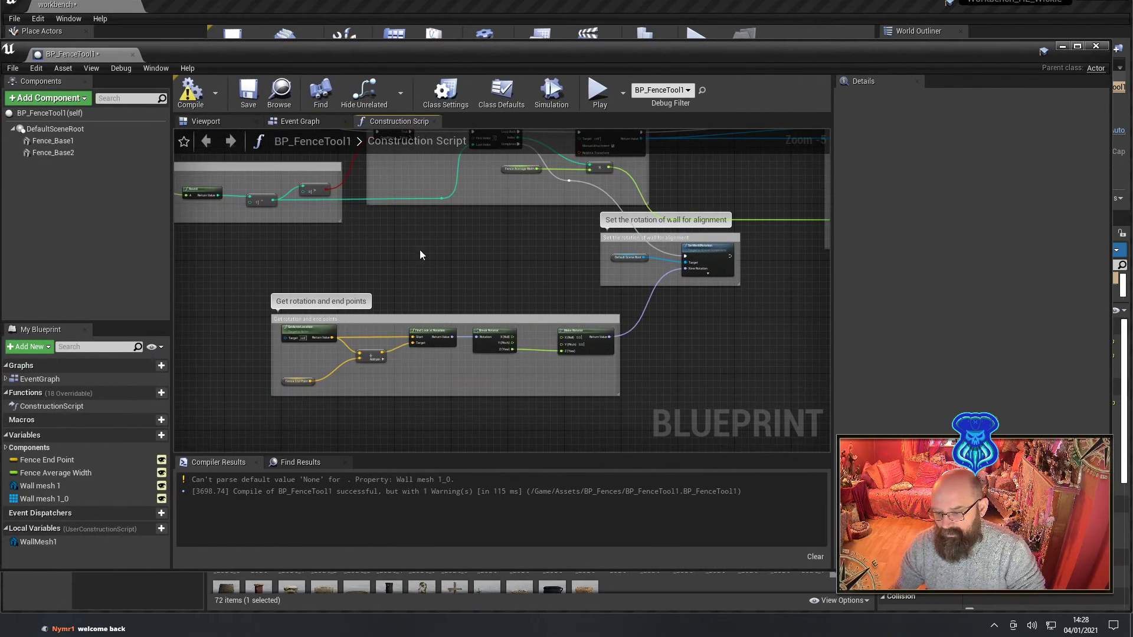
pyautogui.moveTo(529, 252); pyautogui.dragTo(200, 332, button='right')
pyautogui.scroll(4, 544, 364)
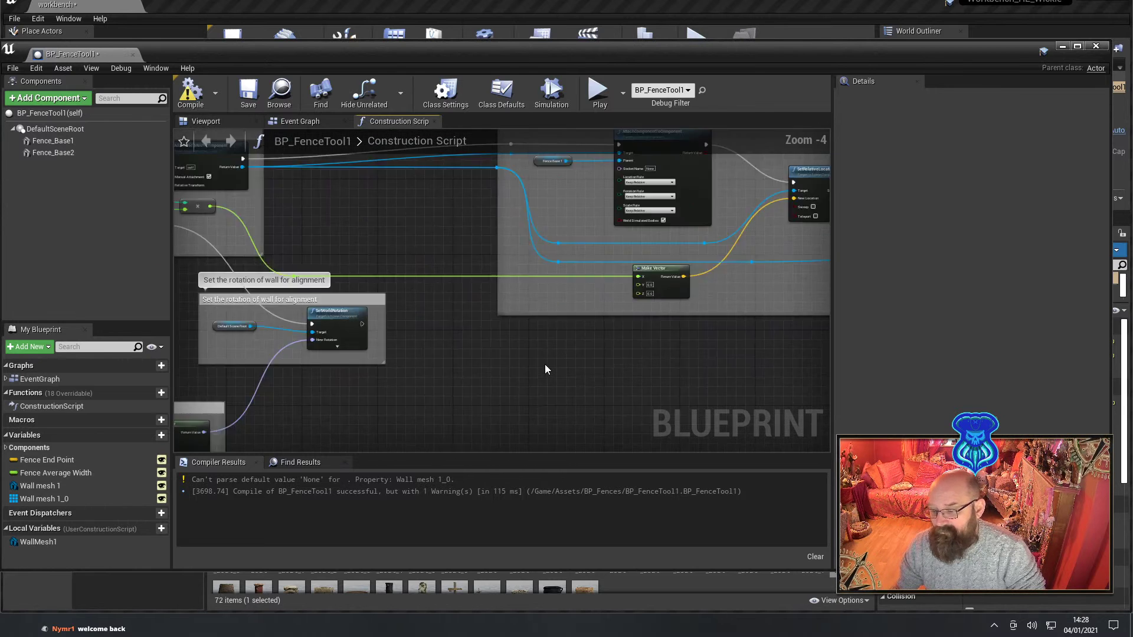
pyautogui.moveTo(815, 230); pyautogui.dragTo(384, 394, button='right')
pyautogui.moveTo(457, 352); pyautogui.dragTo(803, 230, button='right')
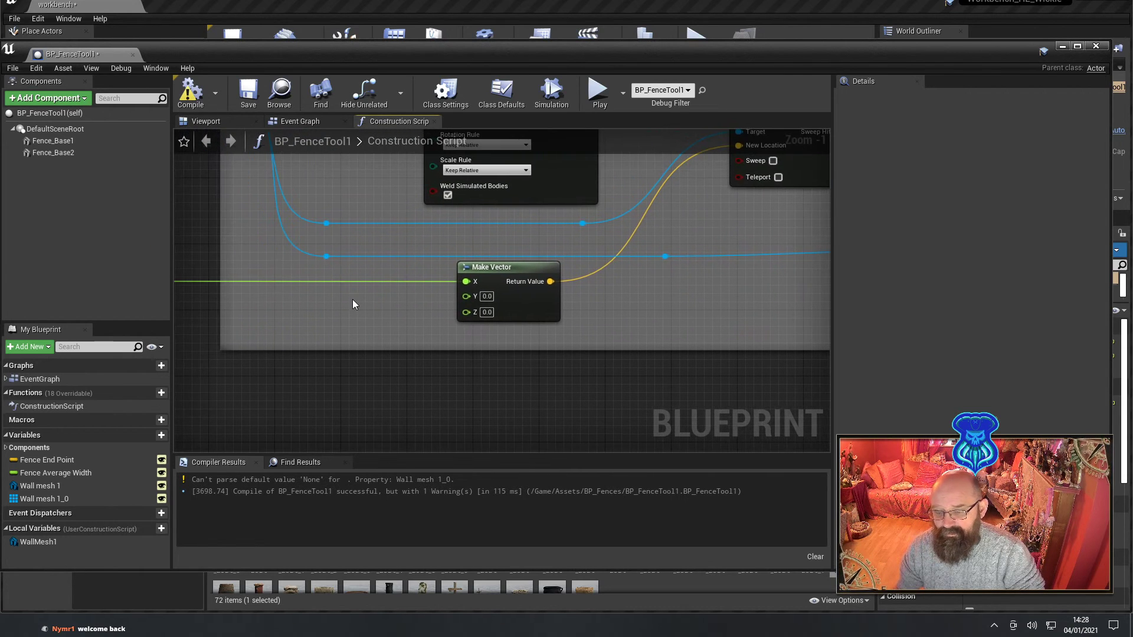
pyautogui.moveTo(353, 301); pyautogui.dragTo(746, 260, button='right')
pyautogui.moveTo(437, 293); pyautogui.dragTo(746, 127, button='right')
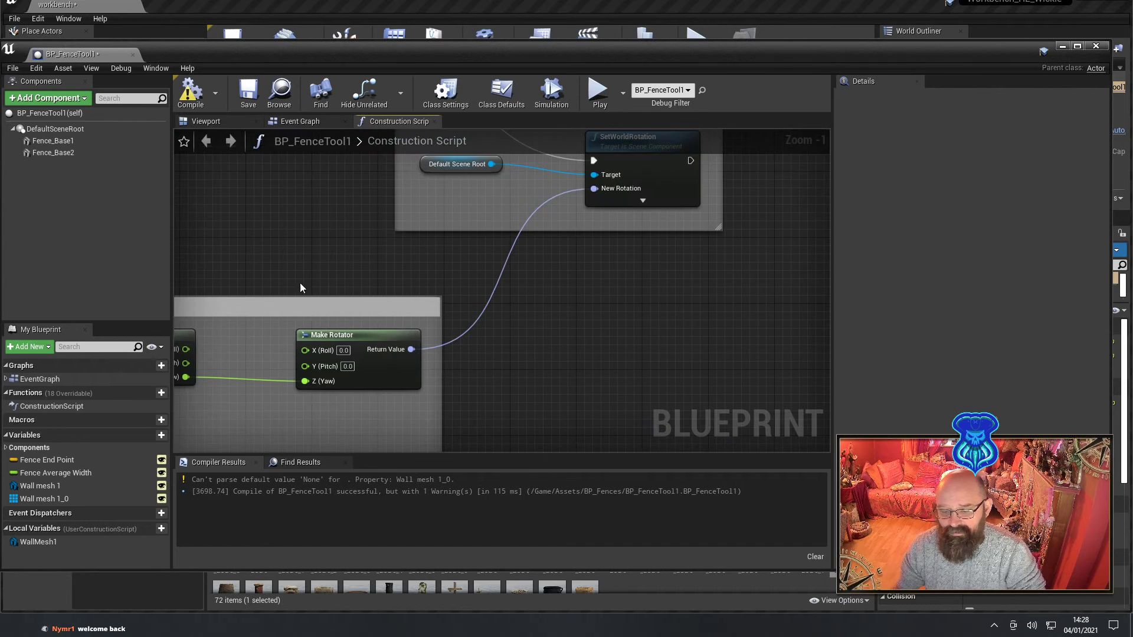
pyautogui.moveTo(300, 288); pyautogui.dragTo(460, 230, button='right')
pyautogui.moveTo(348, 292)
pyautogui.mouseDown()
pyautogui.moveTo(472, 292)
pyautogui.moveTo(345, 307)
pyautogui.mouseUp()
# Return to the level and move the Fence End Point across the floor to about X 563, Y 219.
pyautogui.click(373, 34)
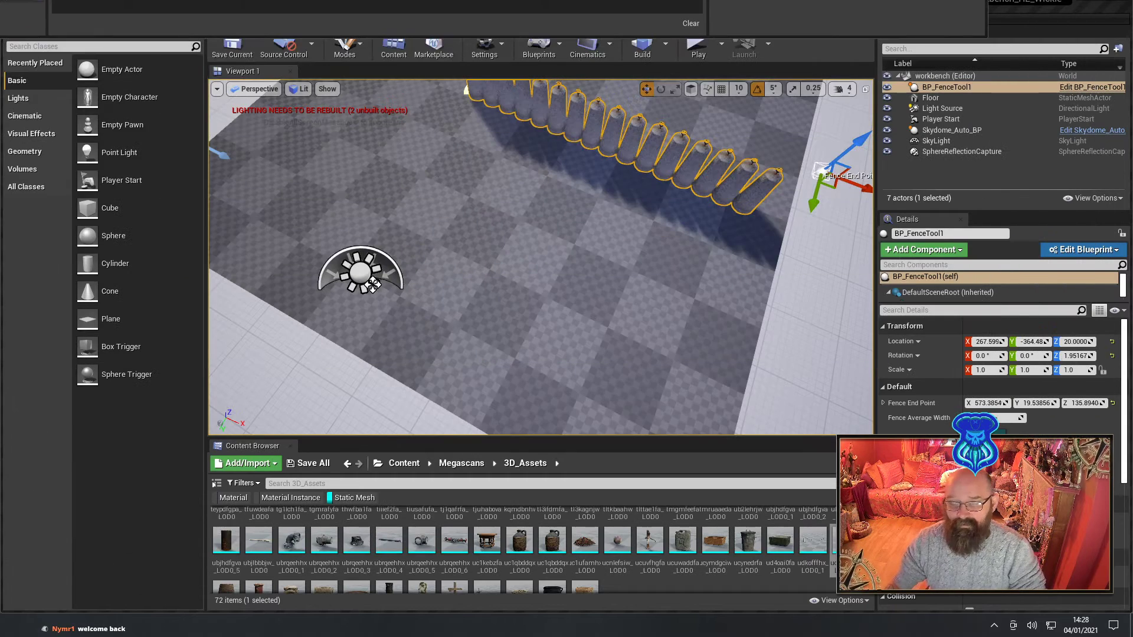
pyautogui.moveTo(836, 196); pyautogui.dragTo(635, 425)
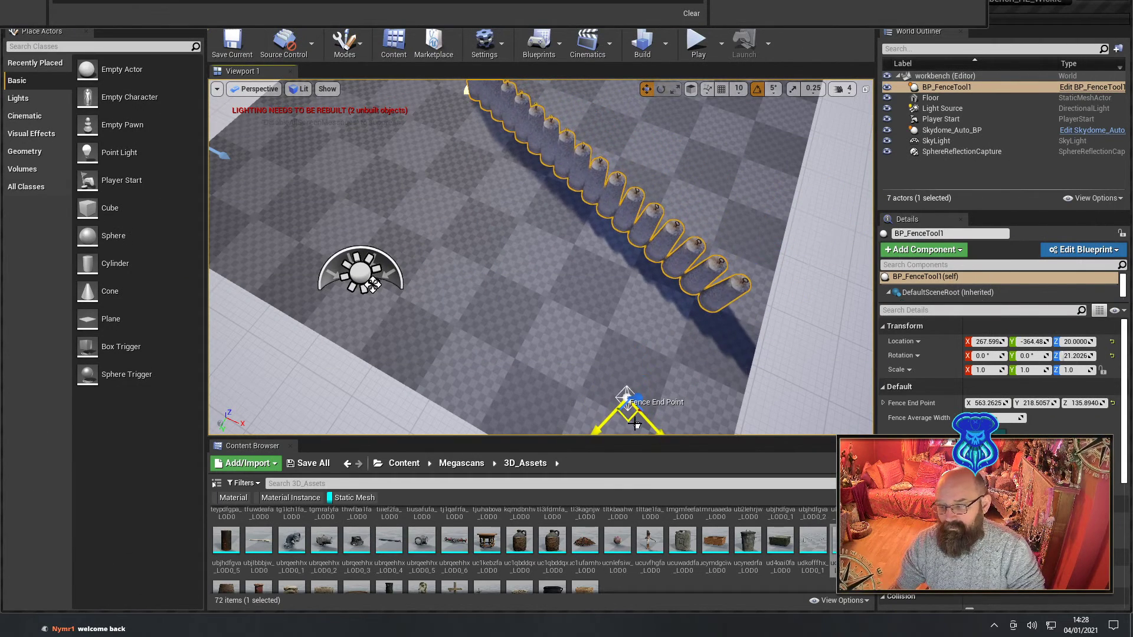
pyautogui.moveTo(635, 425); pyautogui.dragTo(695, 164, button='right')
pyautogui.click(695, 165)
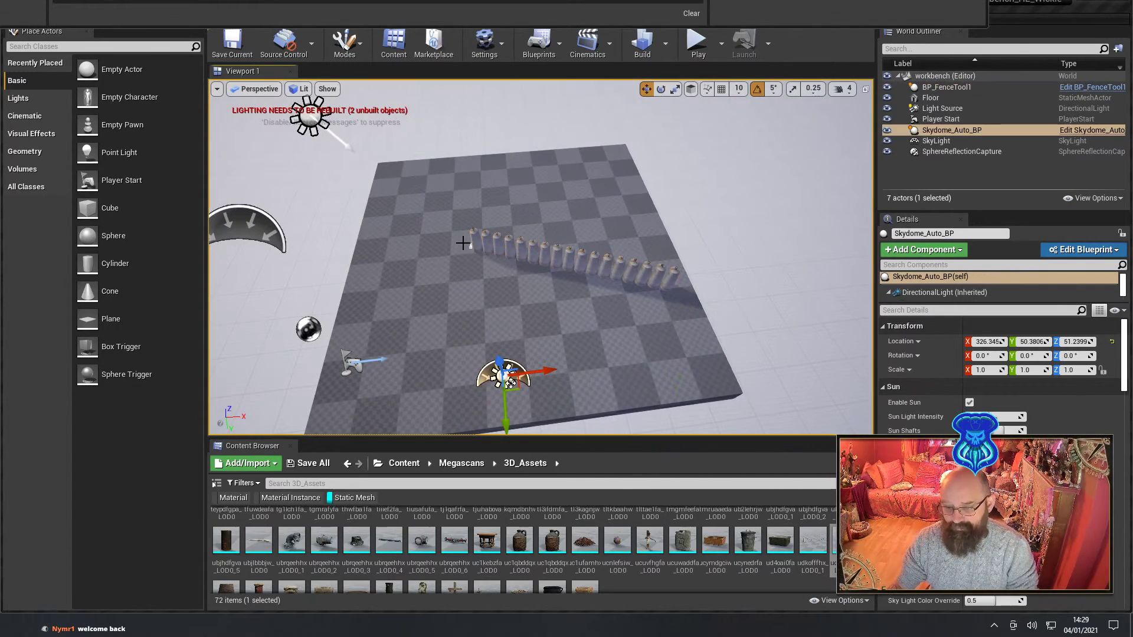
# Try to rotate the placed BP_FenceTool1 actor about its Y and Z axes in the level.
pyautogui.click(469, 242)
pyautogui.press('e')
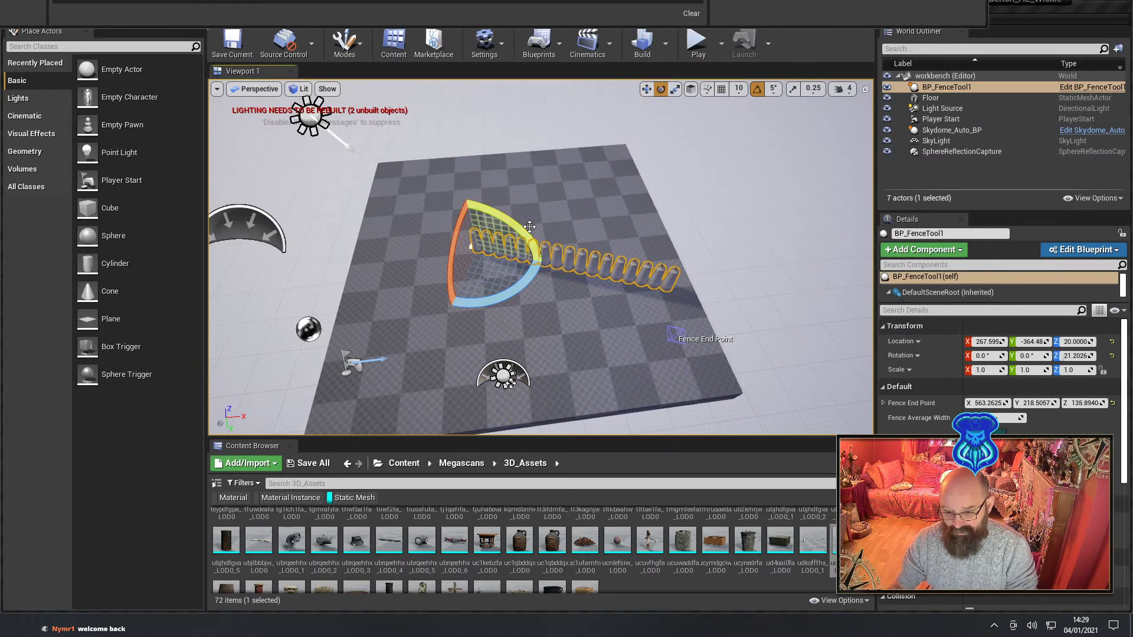
pyautogui.moveTo(529, 227)
pyautogui.mouseDown()
pyautogui.moveTo(538, 268)
pyautogui.moveTo(528, 236)
pyautogui.moveTo(511, 227)
pyautogui.mouseUp()
pyautogui.moveTo(522, 288); pyautogui.dragTo(507, 291)
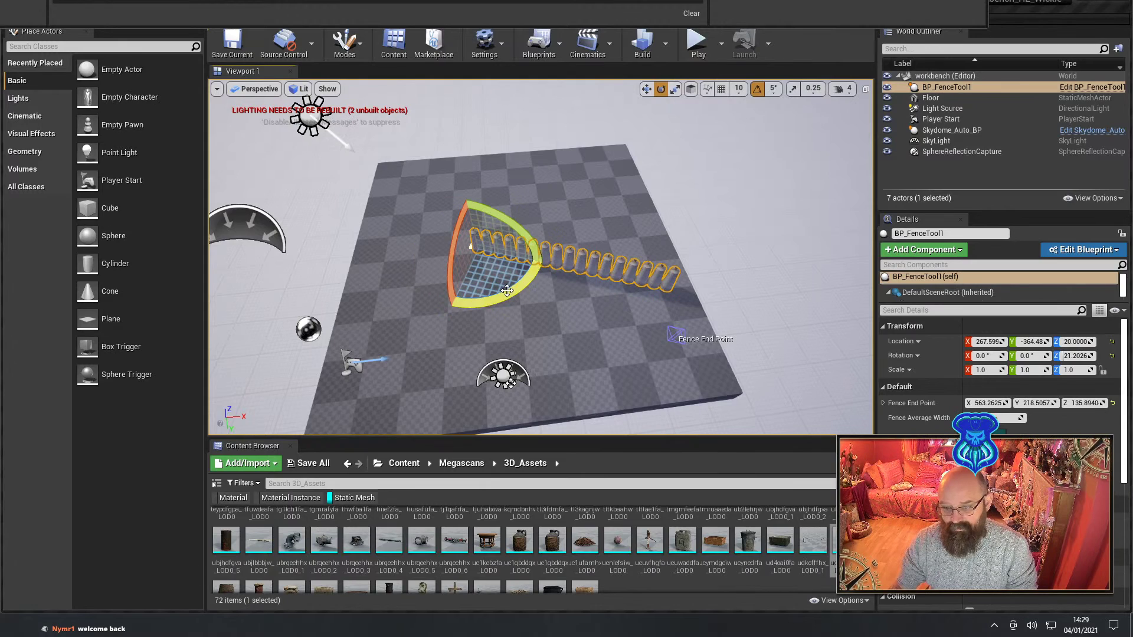
pyautogui.moveTo(507, 291); pyautogui.dragTo(652, 301, button='right')
pyautogui.click(652, 300)
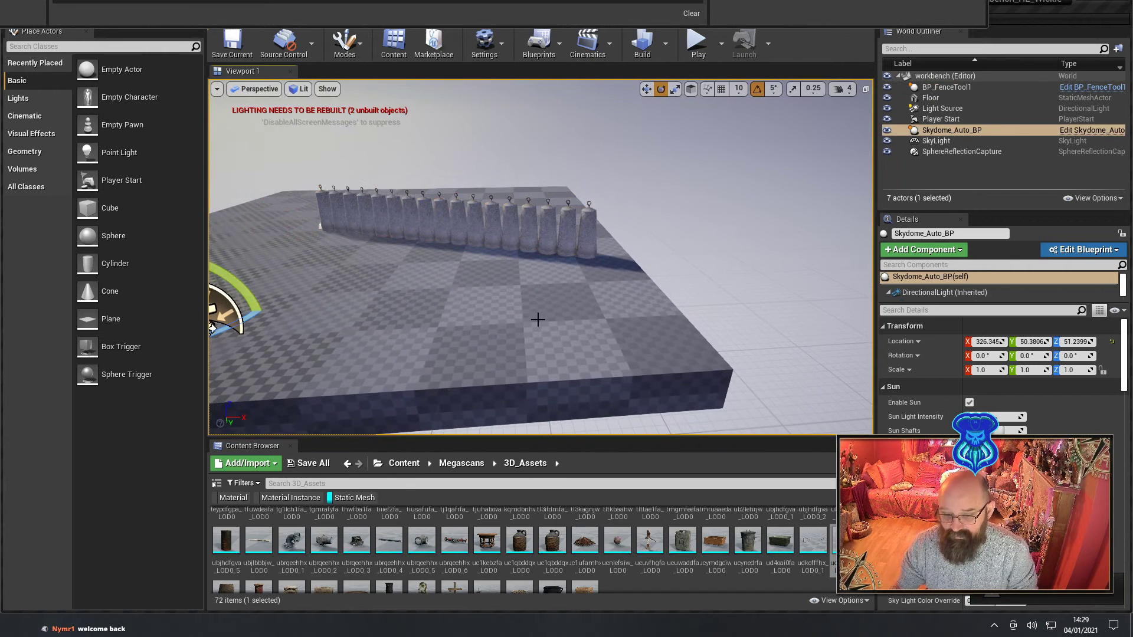
# Reset the selected fence's Fence End Point to X 0, Y 0, Z 0.
pyautogui.click(440, 233)
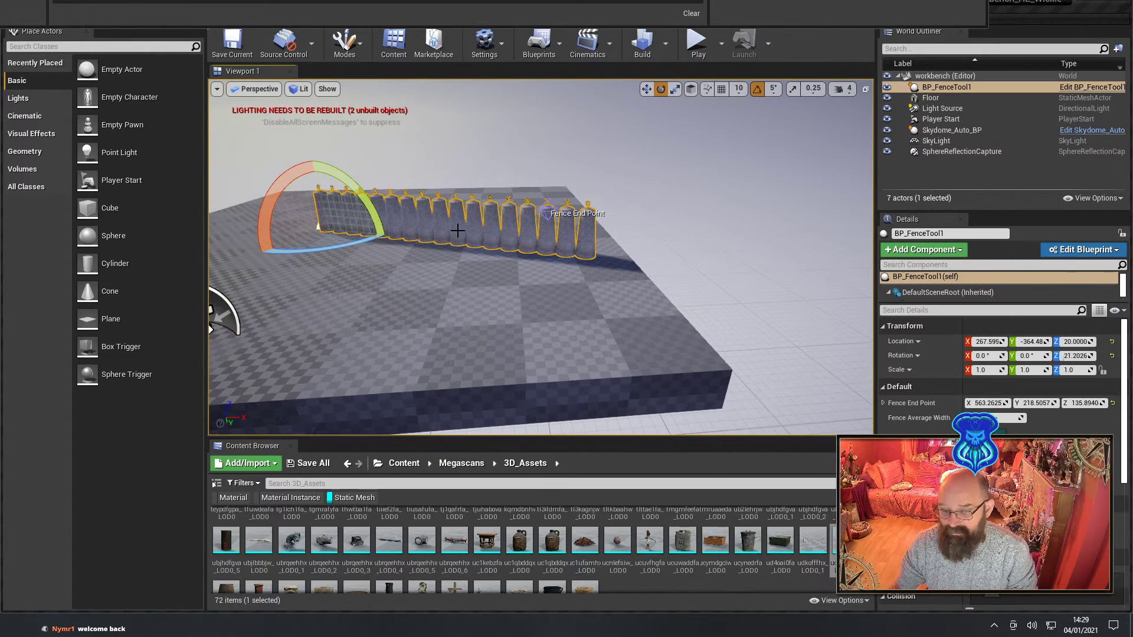
pyautogui.click(1000, 405)
pyautogui.write('0')
pyautogui.press('Tab')
pyautogui.write('0')
pyautogui.press('Tab')
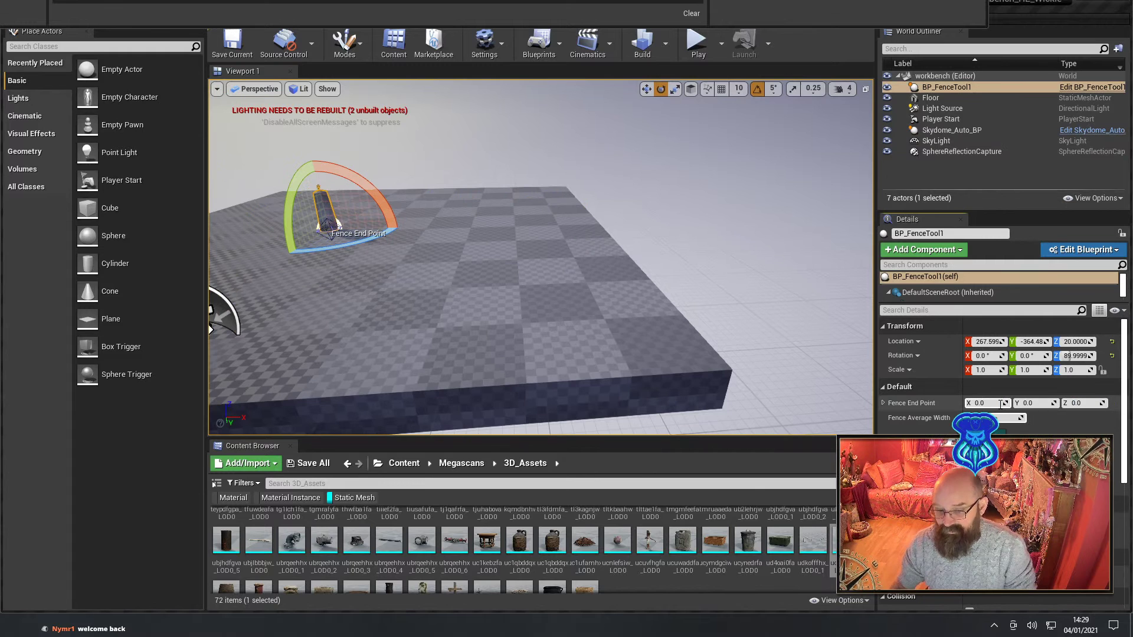
pyautogui.write('0')
pyautogui.press('Return')
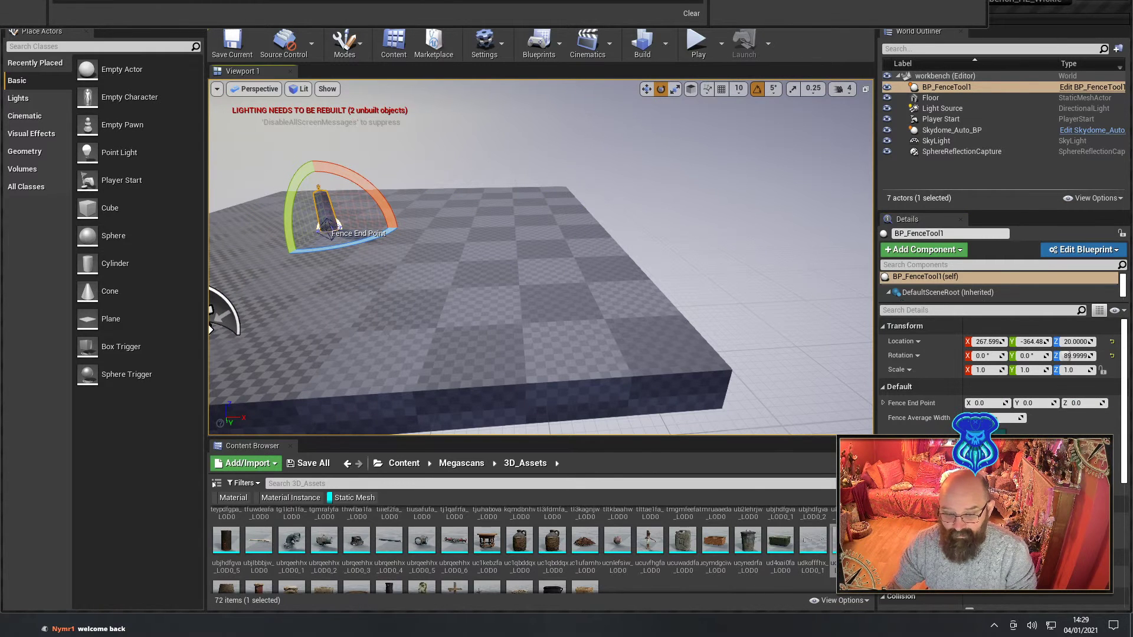
# Move the Fence End Point far beyond the floor to about X 2701, Y -793.
pyautogui.press('w')
pyautogui.moveTo(289, 231); pyautogui.dragTo(586, 245)
pyautogui.moveTo(668, 260)
pyautogui.mouseDown(button='right')
pyautogui.moveTo(696, 260)
pyautogui.moveTo(665, 252)
pyautogui.mouseUp(button='right')
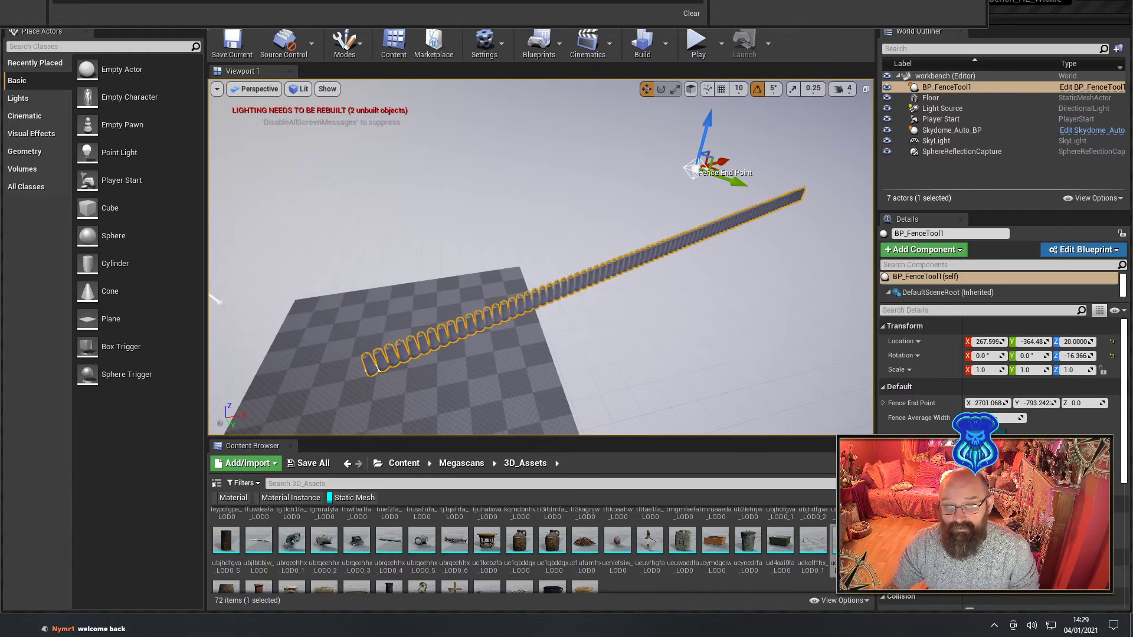
pyautogui.hotkey('ctrl', 'z')
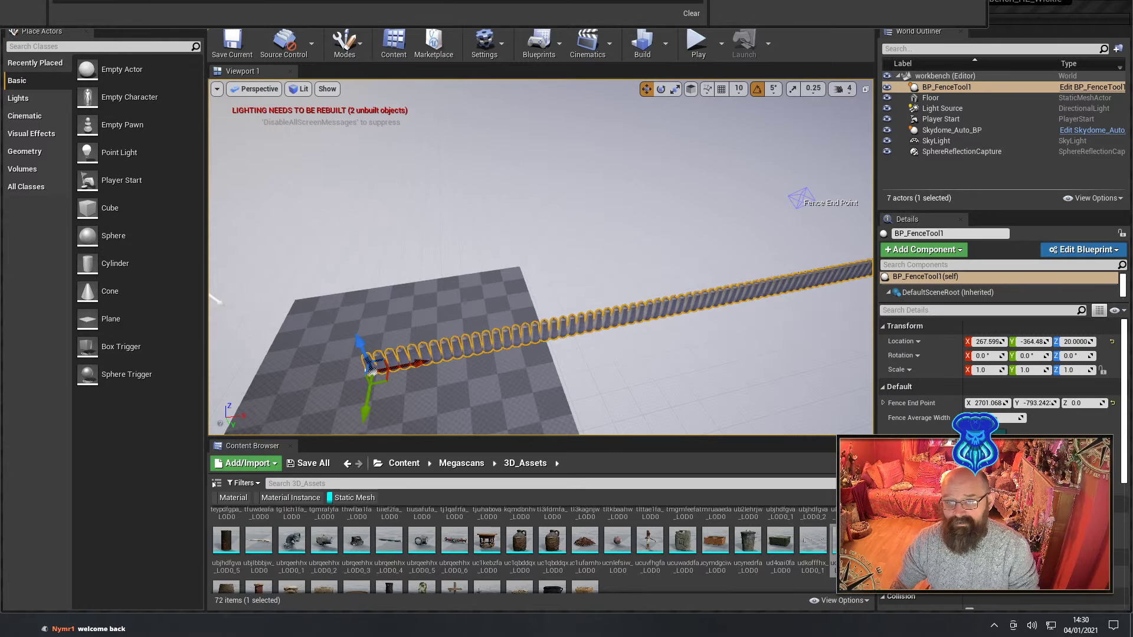
# Lower the Fence End Point to about Z -240 below the far end of the wall.
pyautogui.moveTo(652, 129); pyautogui.dragTo(645, 152, button='right')
pyautogui.click(644, 222)
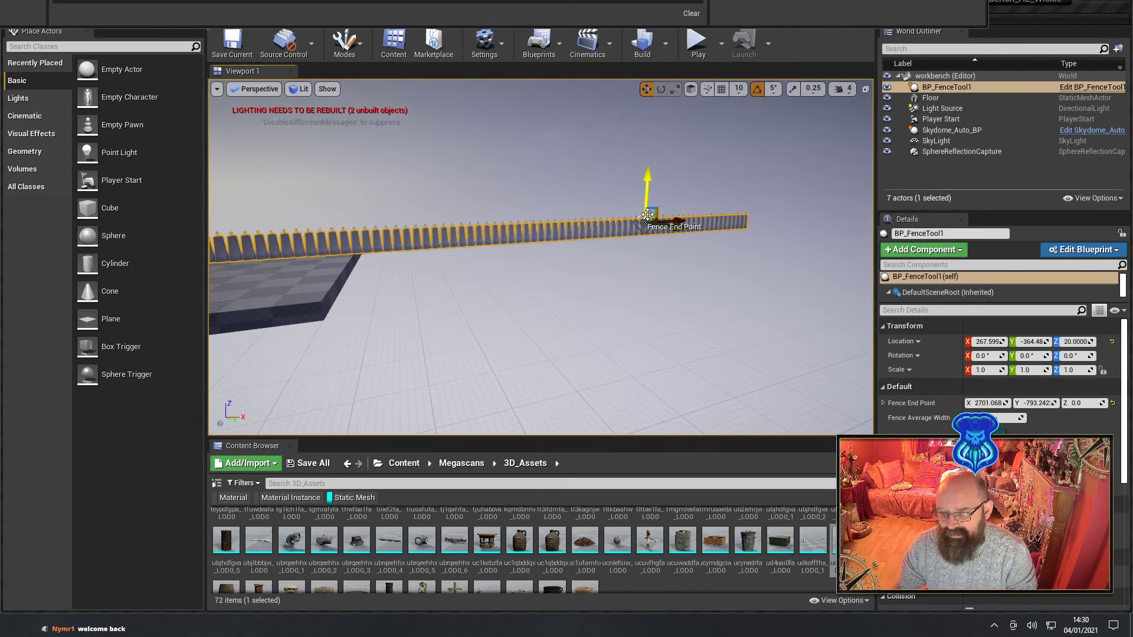
pyautogui.moveTo(646, 197)
pyautogui.mouseDown()
pyautogui.moveTo(652, 124)
pyautogui.moveTo(658, 194)
pyautogui.mouseUp()
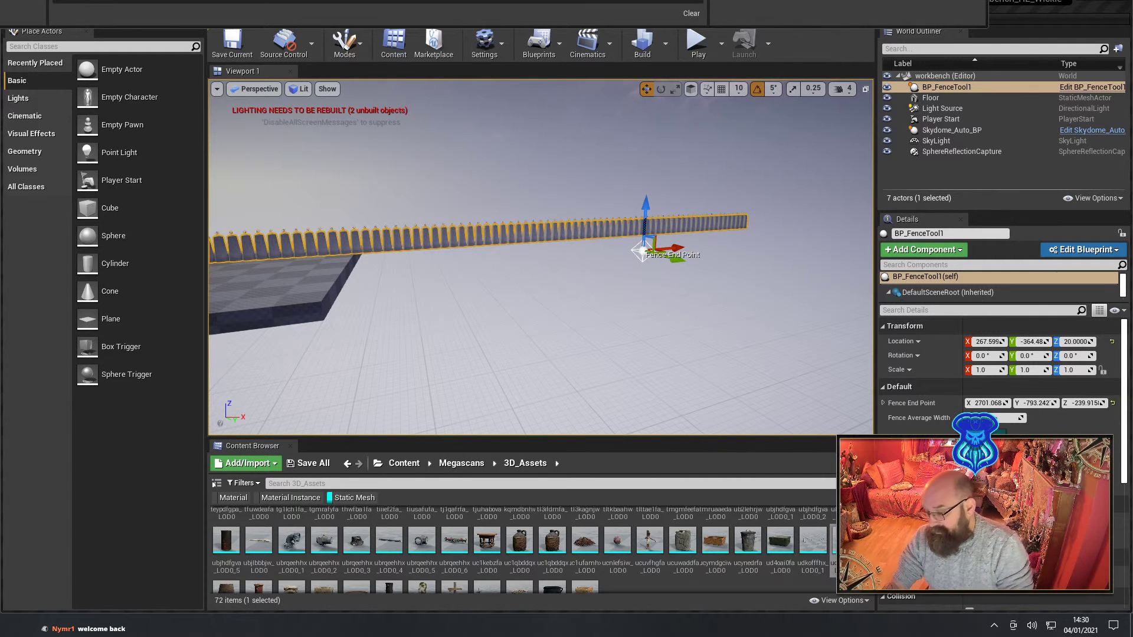
# Enlarge the blueprint editor and examine the rotation nodes from GetActorLocation and Find Look at Rotation through to SetWorldRotation.
pyautogui.moveTo(413, 0); pyautogui.dragTo(550, 4)
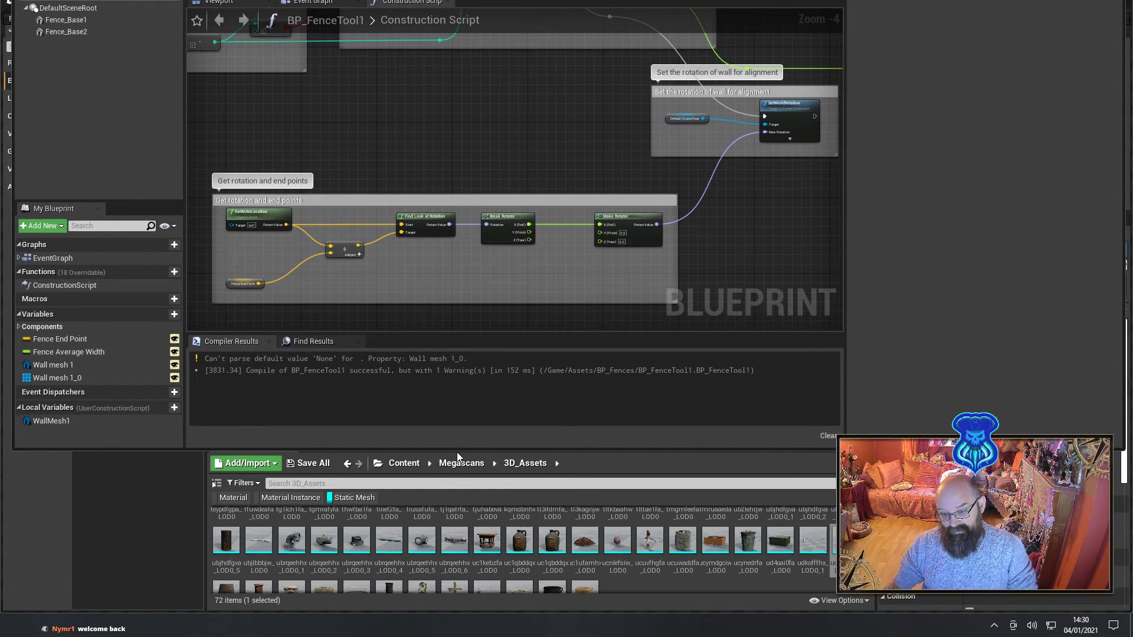
pyautogui.moveTo(458, 449); pyautogui.dragTo(461, 525)
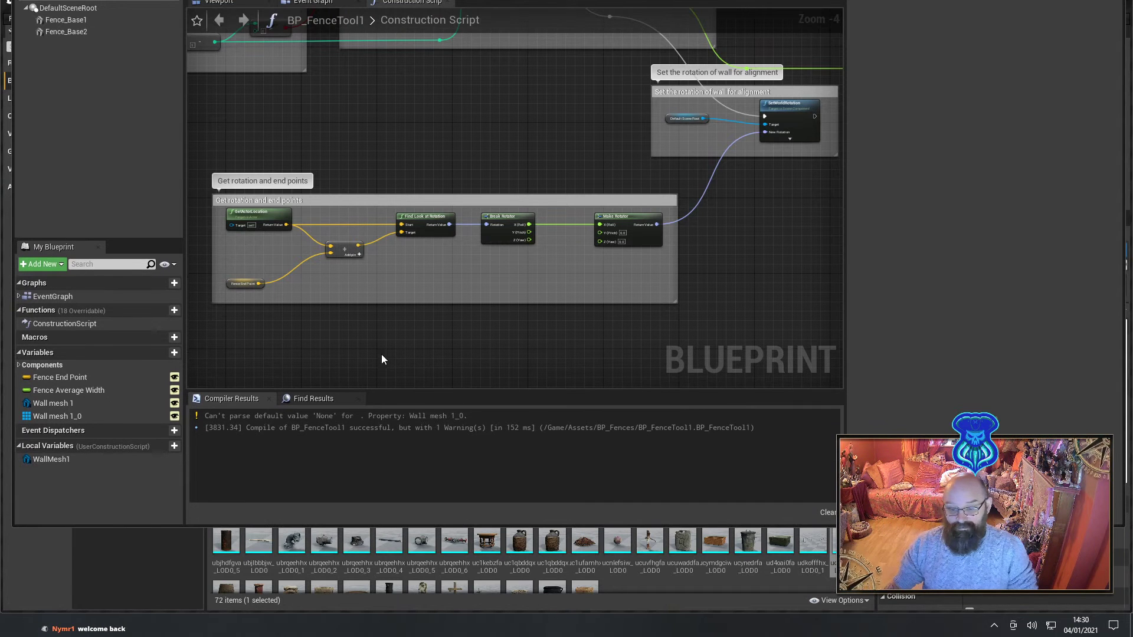
pyautogui.moveTo(381, 359); pyautogui.dragTo(382, 236, button='right')
pyautogui.scroll(2, 336, 202)
pyautogui.moveTo(337, 202); pyautogui.dragTo(398, 281, button='right')
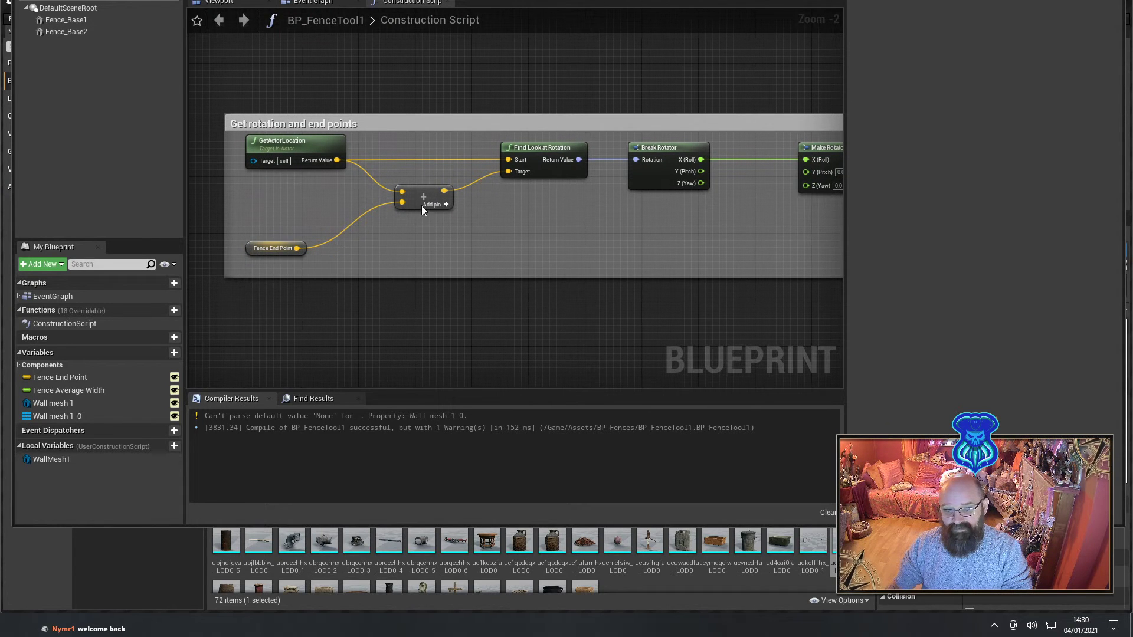
pyautogui.moveTo(574, 221); pyautogui.dragTo(480, 241, button='right')
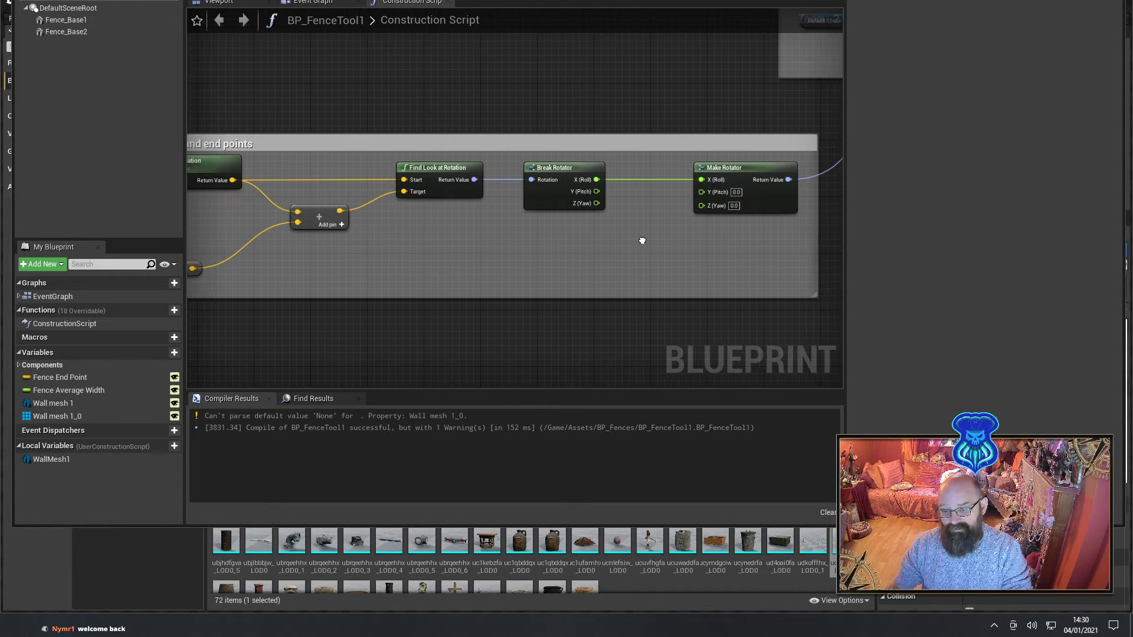
pyautogui.moveTo(640, 240); pyautogui.dragTo(181, 336, button='right')
pyautogui.moveTo(560, 223); pyautogui.dragTo(579, 253, button='right')
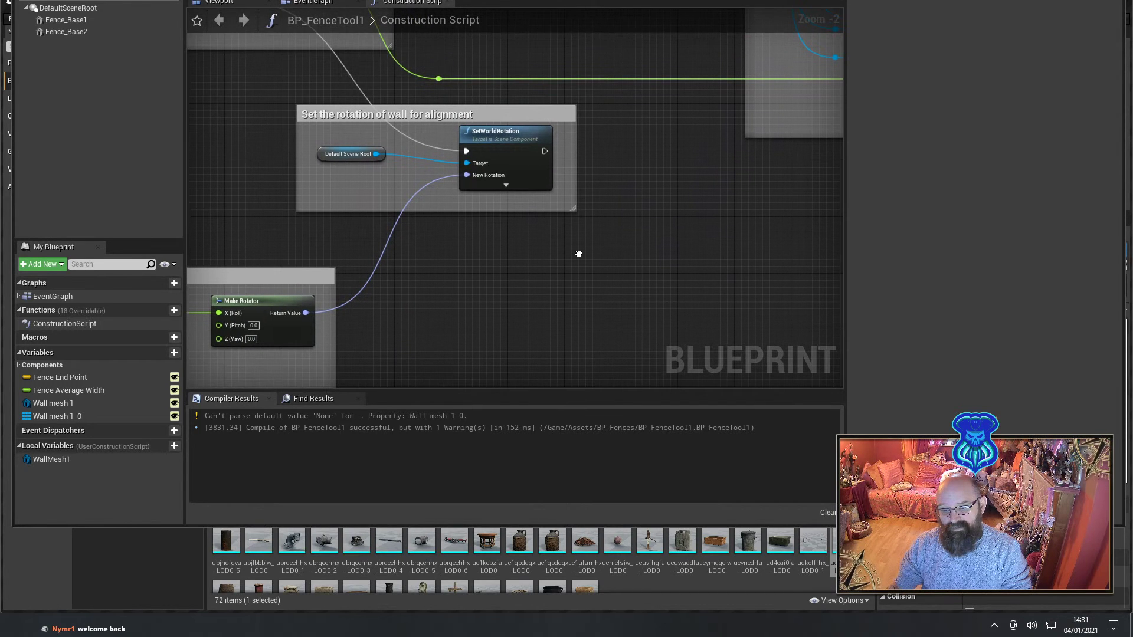
# Duplicate the Fence Average Width variable and name the copy Fence Average height.
pyautogui.moveTo(578, 254); pyautogui.dragTo(247, 230, button='right')
pyautogui.moveTo(487, 383); pyautogui.dragTo(579, 299, button='right')
pyautogui.moveTo(397, 210); pyautogui.dragTo(674, 235, button='right')
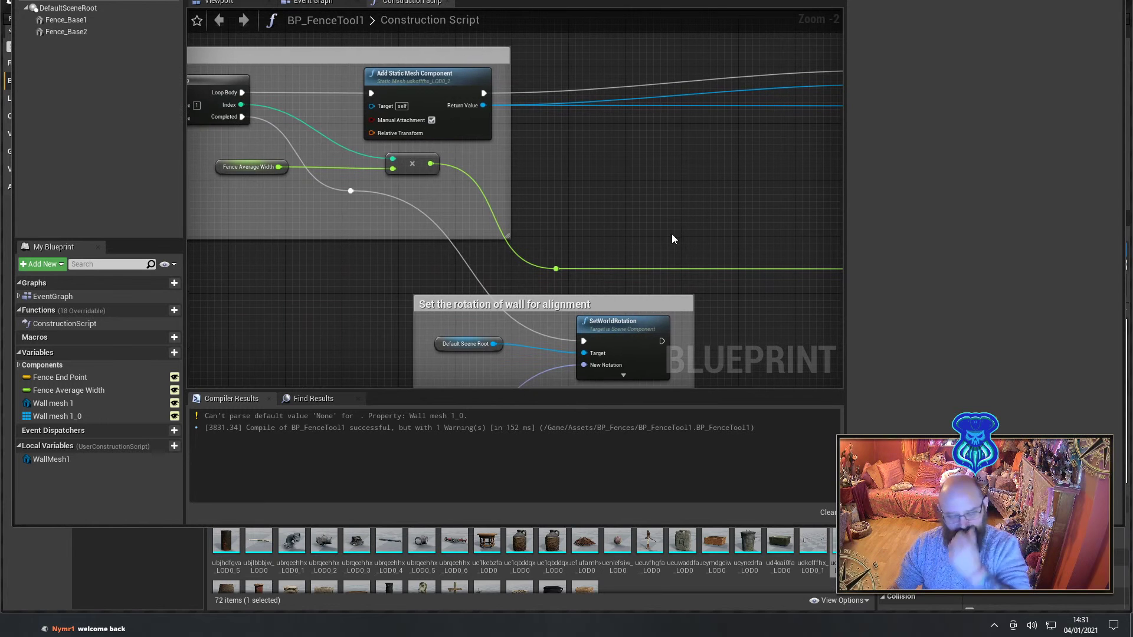
pyautogui.scroll(-2, 667, 233)
pyautogui.moveTo(659, 236); pyautogui.dragTo(576, 221, button='right')
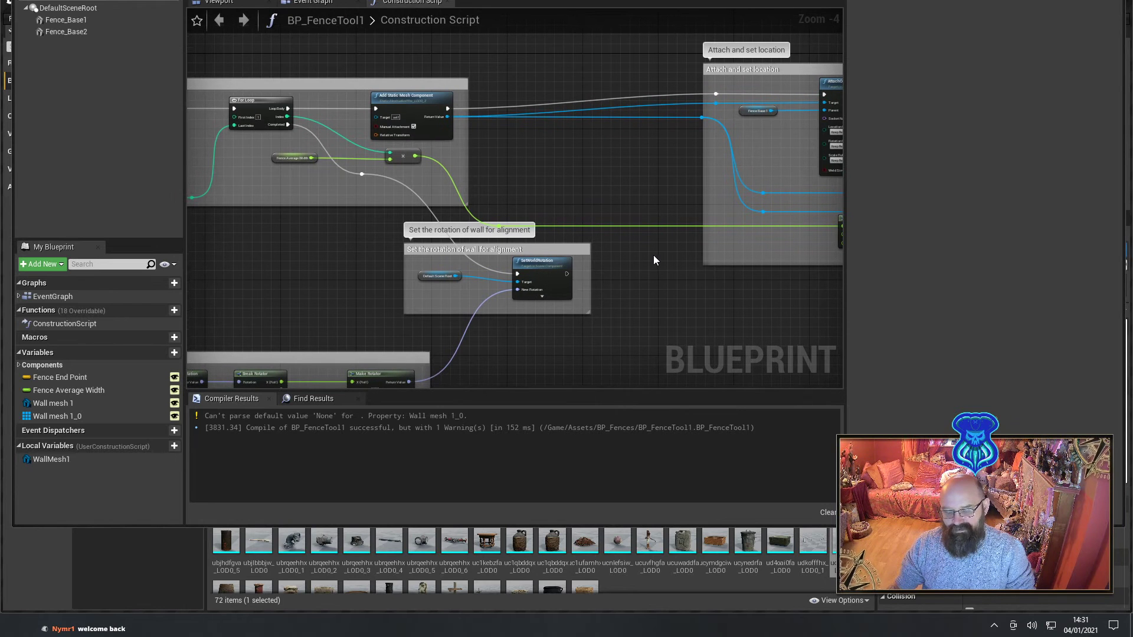
pyautogui.moveTo(654, 256); pyautogui.dragTo(651, 255, button='right')
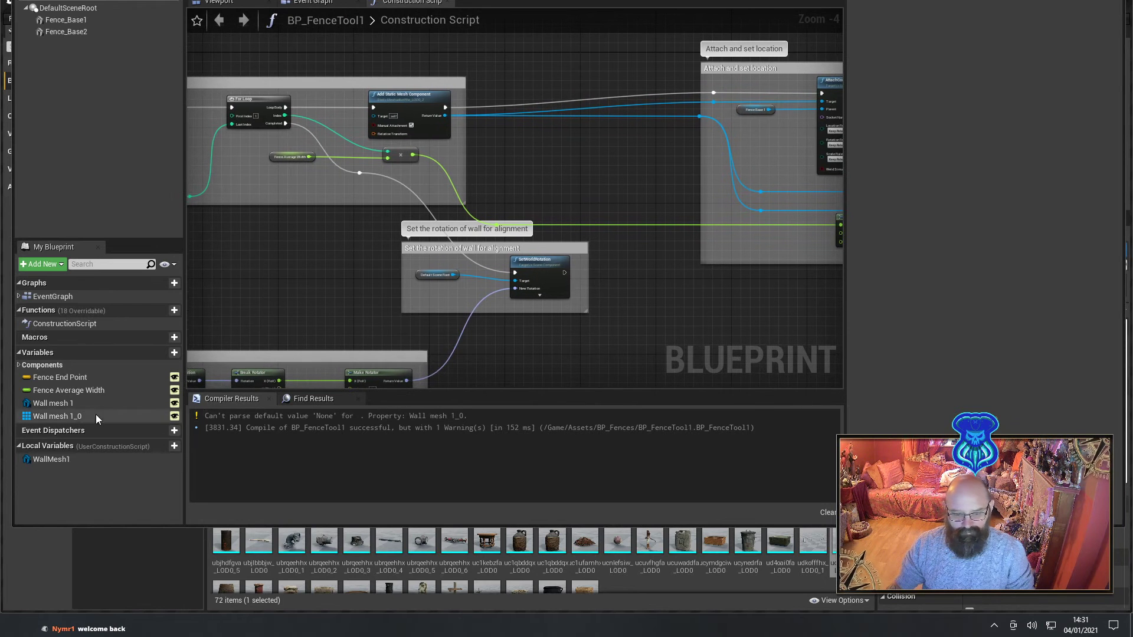
pyautogui.click(77, 391)
pyautogui.hotkey('ctrl', 'w')
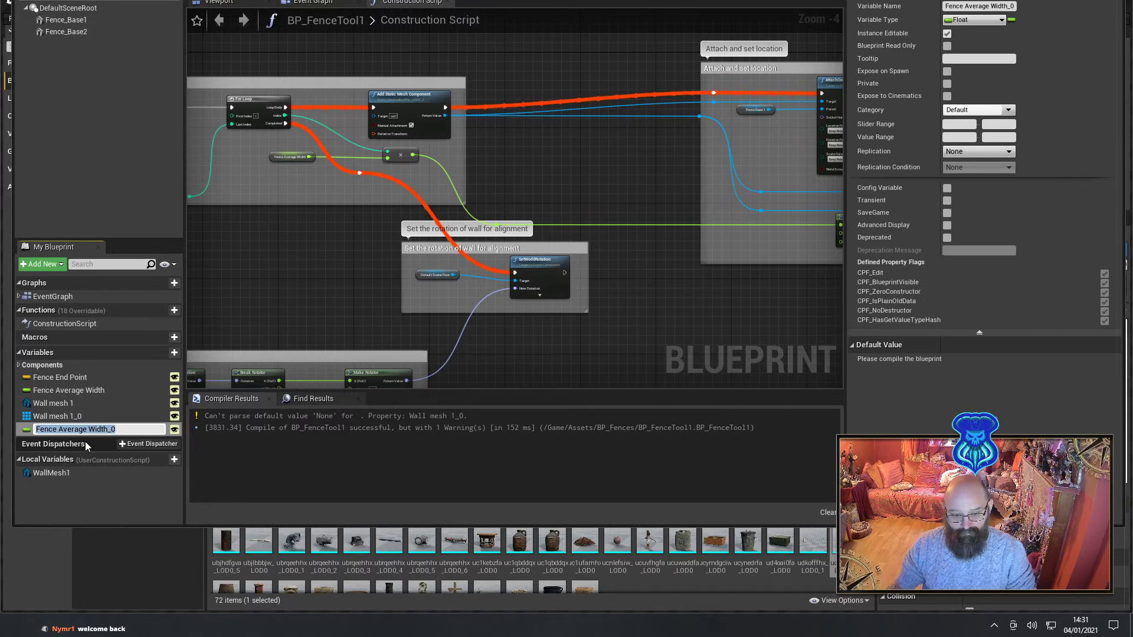
pyautogui.click(127, 429)
pyautogui.press('BackSpace')
pyautogui.press('BackSpace')
pyautogui.press('BackSpace')
pyautogui.press('BackSpace')
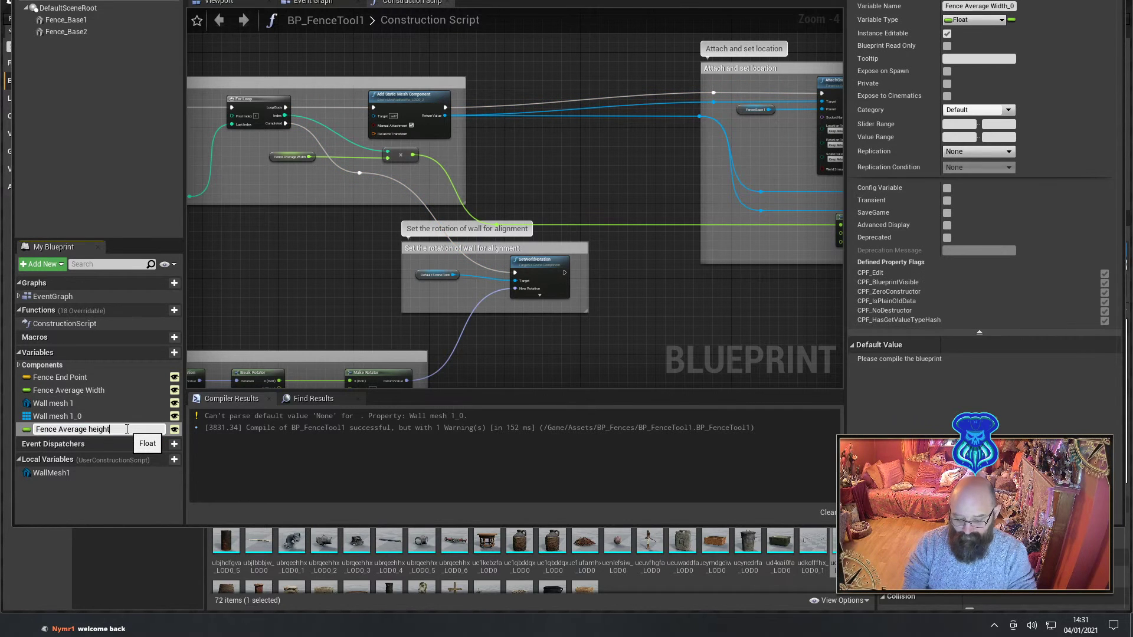
pyautogui.write('height')
pyautogui.press('Return')
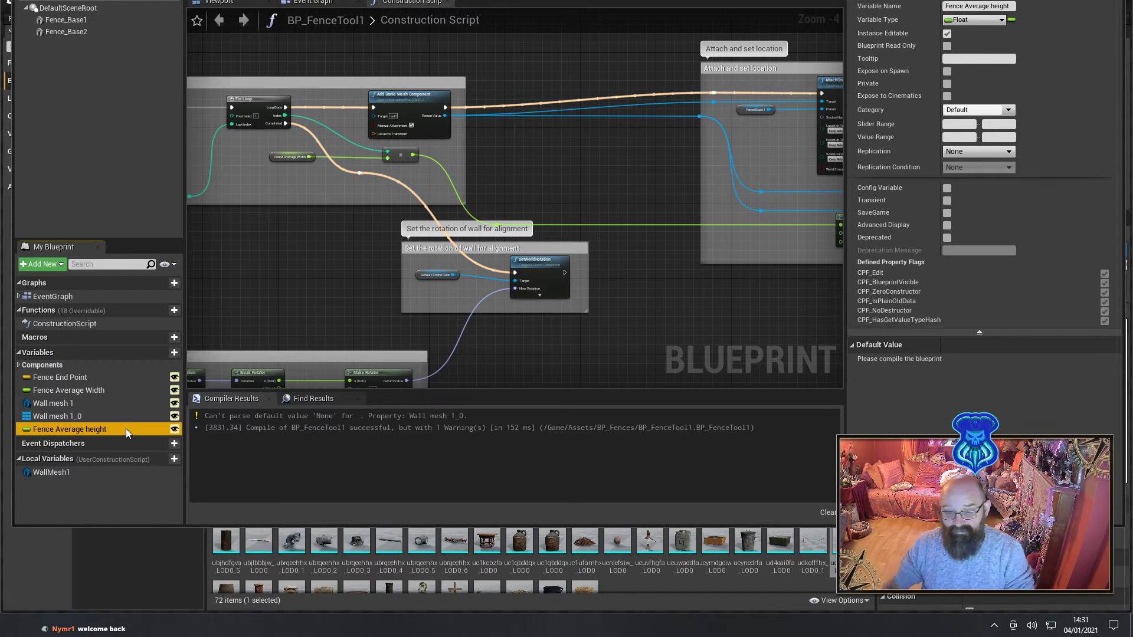
# Place a Get node for Fence Average height in the empty graph area below the attach and set location group.
pyautogui.moveTo(665, 294); pyautogui.dragTo(646, 264, button='right')
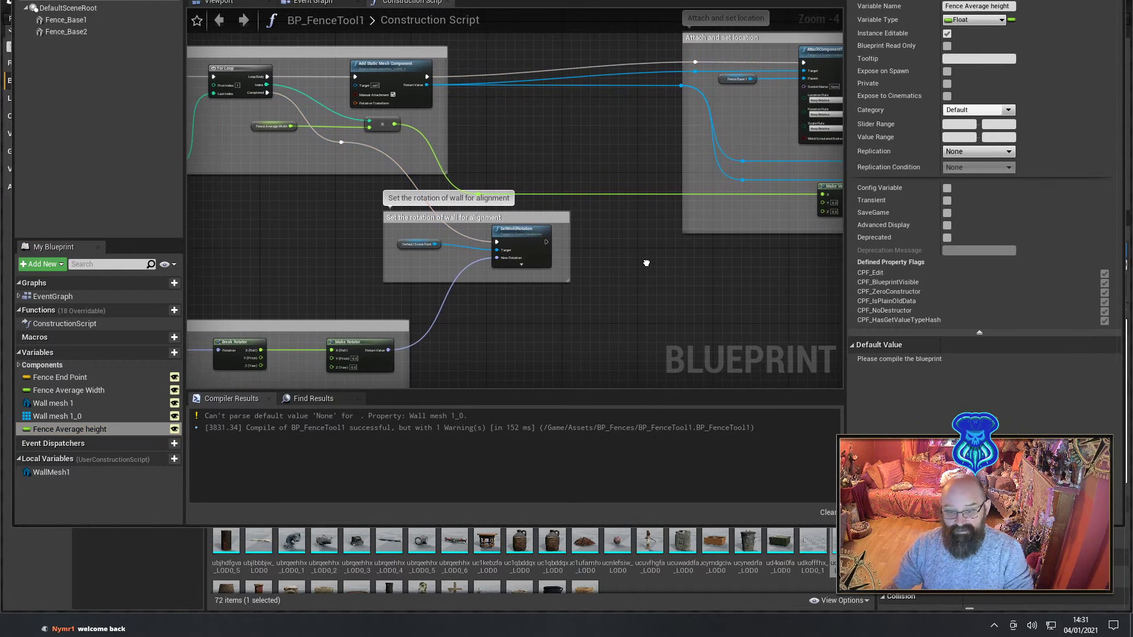
pyautogui.moveTo(88, 428); pyautogui.dragTo(671, 303)
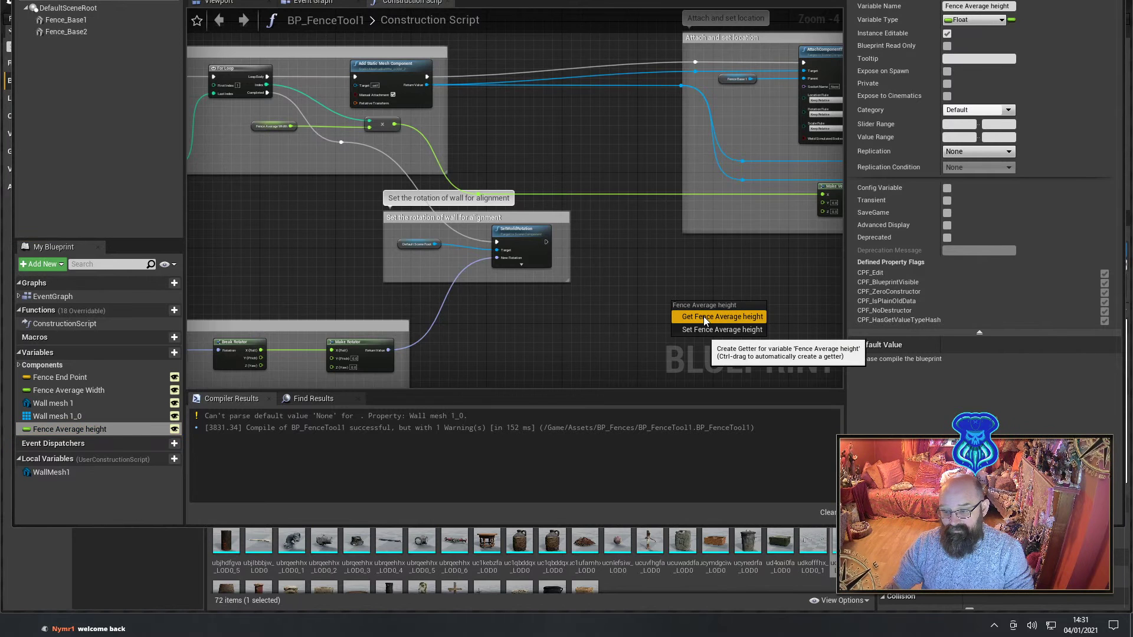
pyautogui.click(735, 316)
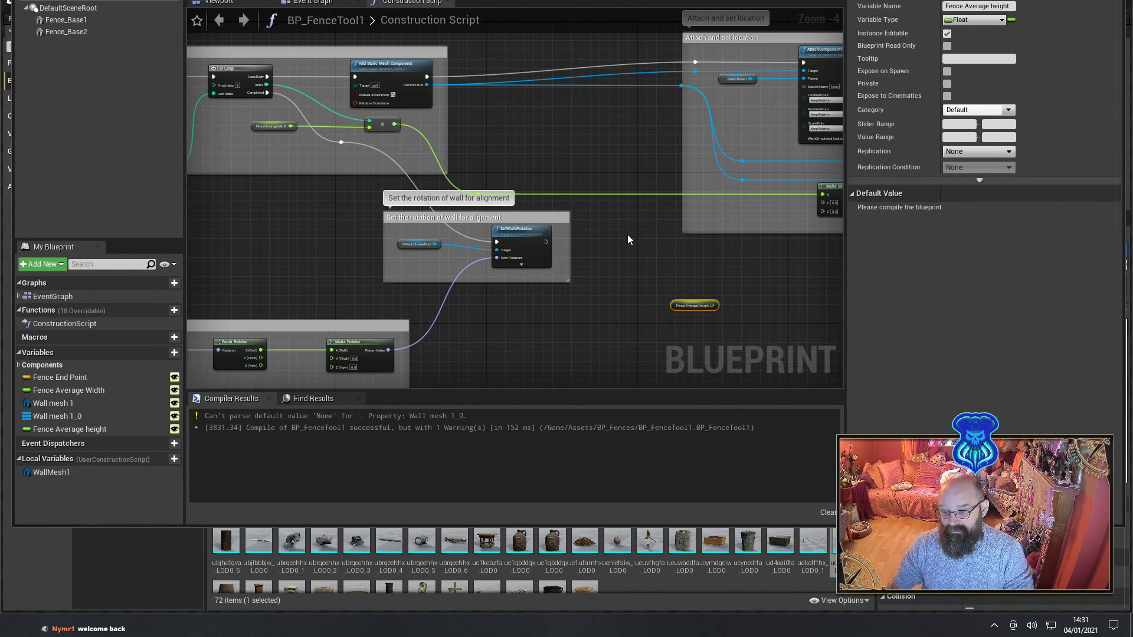
# Try feeding the For Loop Index into an integer multiply node, add a reroute point on its wire, and delete the multiply node.
pyautogui.moveTo(266, 85); pyautogui.dragTo(722, 264)
pyautogui.write('*')
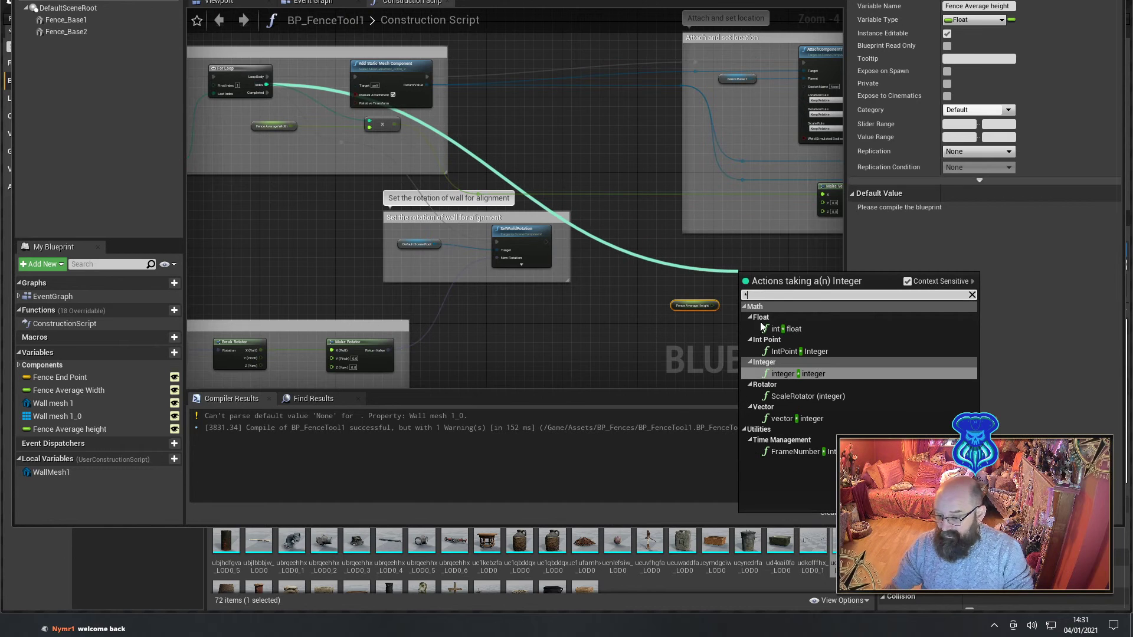
pyautogui.click(798, 377)
pyautogui.scroll(2, 761, 325)
pyautogui.scroll(1, 759, 322)
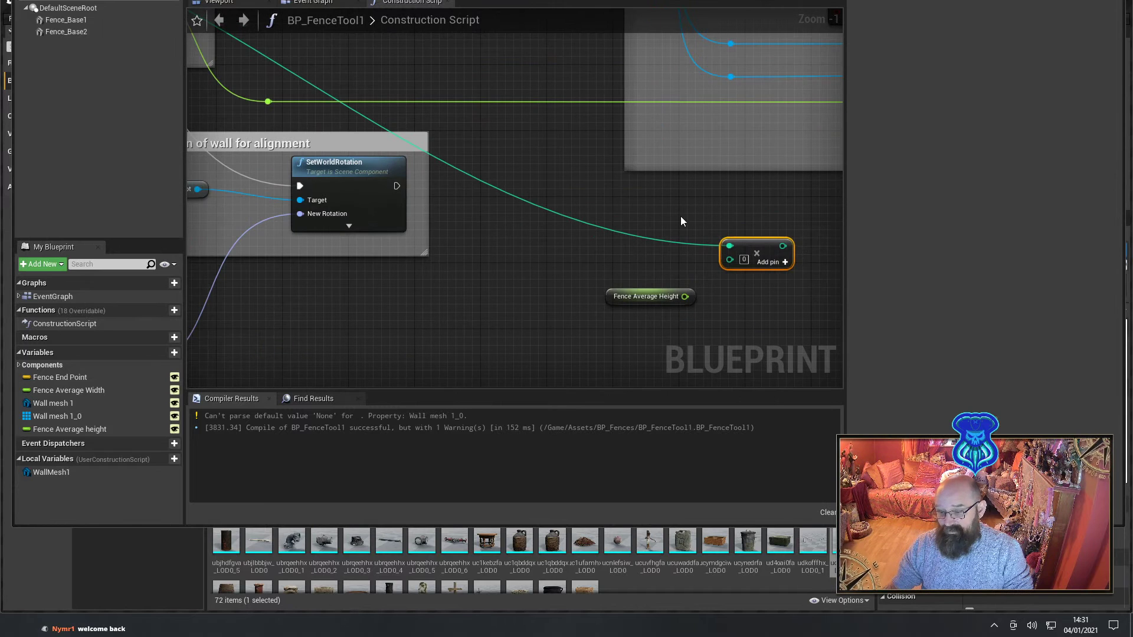
pyautogui.doubleClick(624, 235)
pyautogui.click(773, 270)
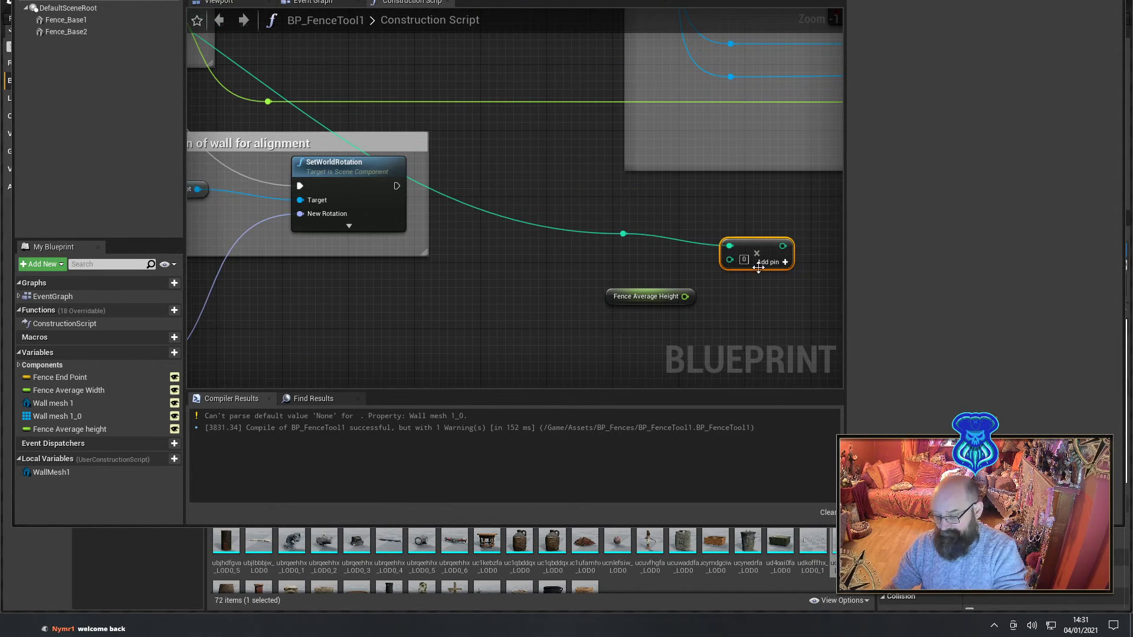
pyautogui.press('Delete')
# Multiply the rerouted For Loop Index by Fence Average Height using an int * float node.
pyautogui.moveTo(623, 234); pyautogui.dragTo(716, 250)
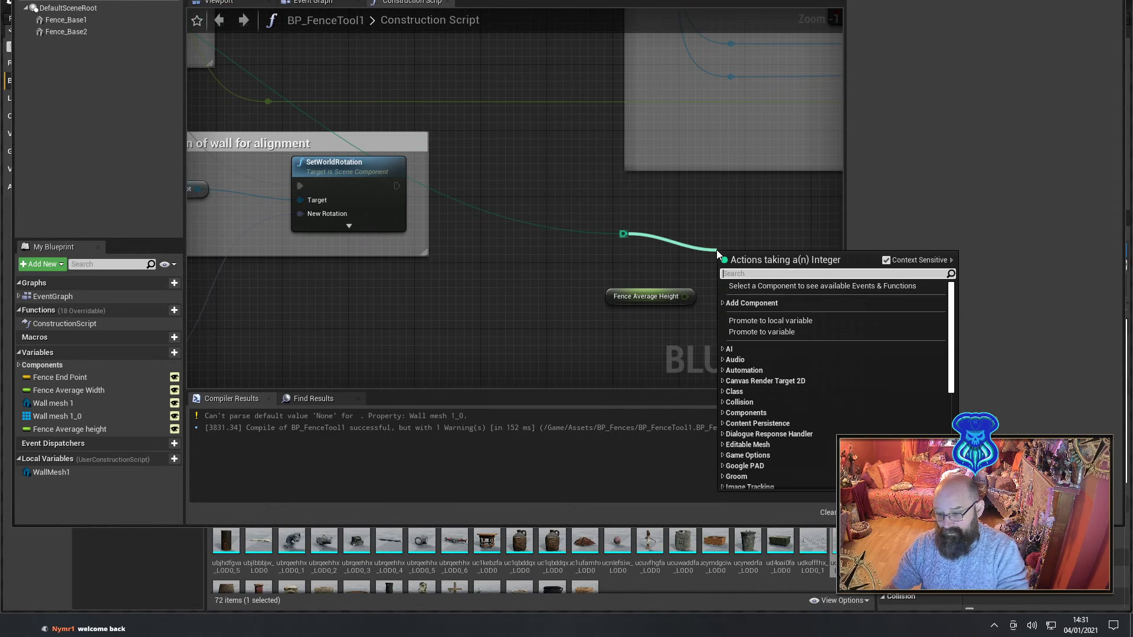
pyautogui.write('*')
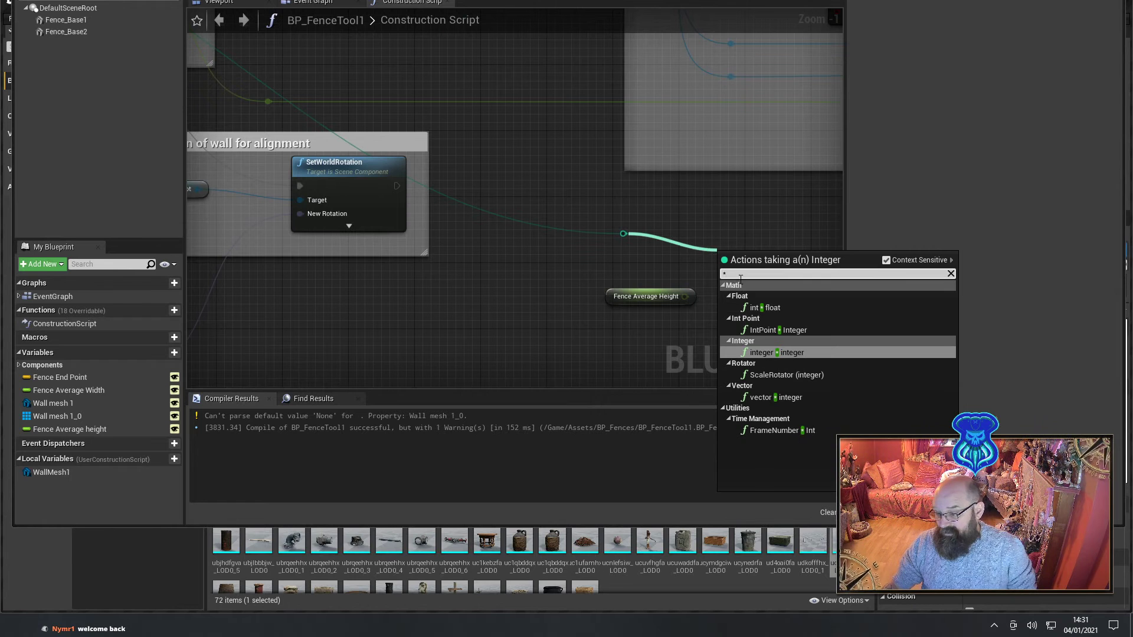
pyautogui.click(761, 307)
pyautogui.moveTo(684, 297); pyautogui.dragTo(730, 266)
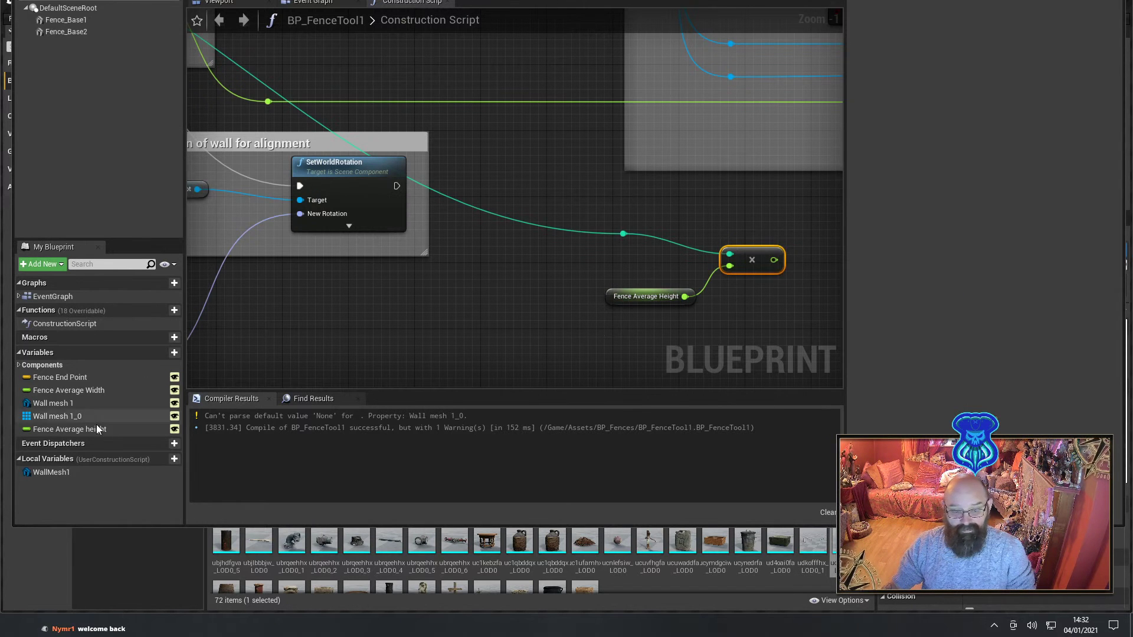
# Compile the blueprint and set the default value of Fence Average height to 100.
pyautogui.click(68, 429)
pyautogui.click(204, 0)
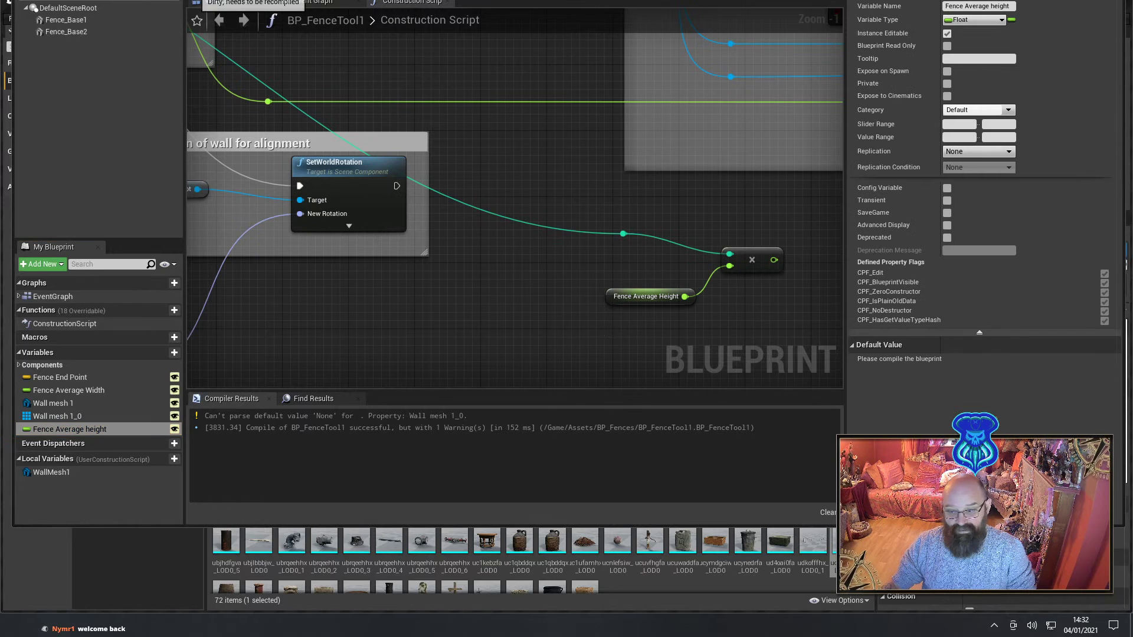
pyautogui.click(957, 361)
pyautogui.write('100')
pyautogui.press('Return')
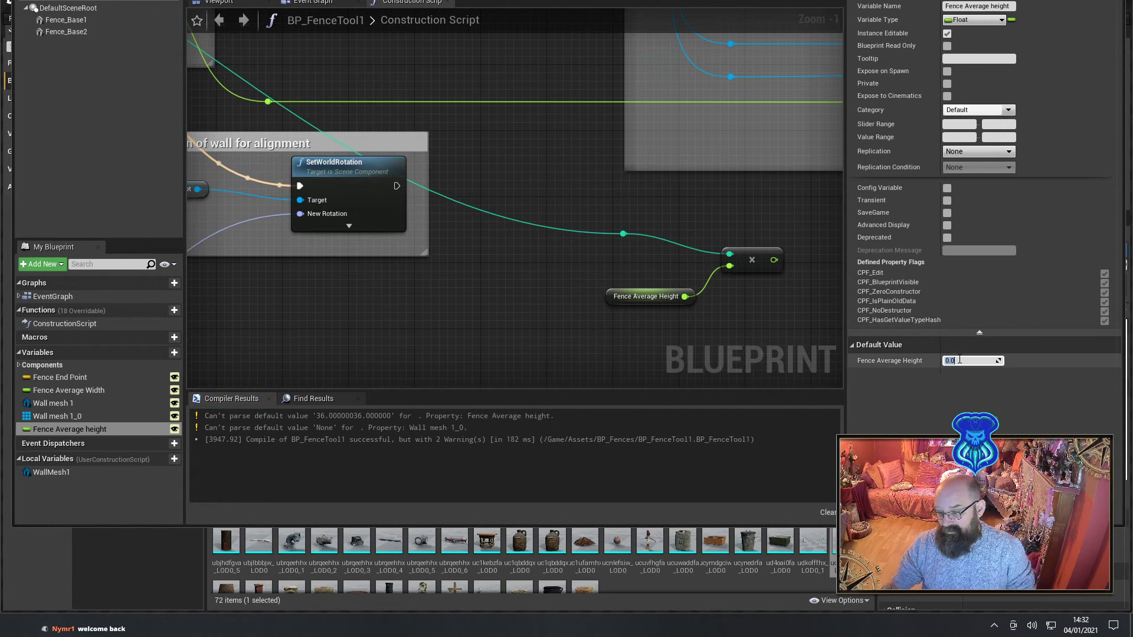
# Connect the height multiplication result to the Z input of Make Vector and compile the blueprint.
pyautogui.moveTo(806, 275); pyautogui.dragTo(485, 276, button='right')
pyautogui.moveTo(474, 275); pyautogui.dragTo(570, 147)
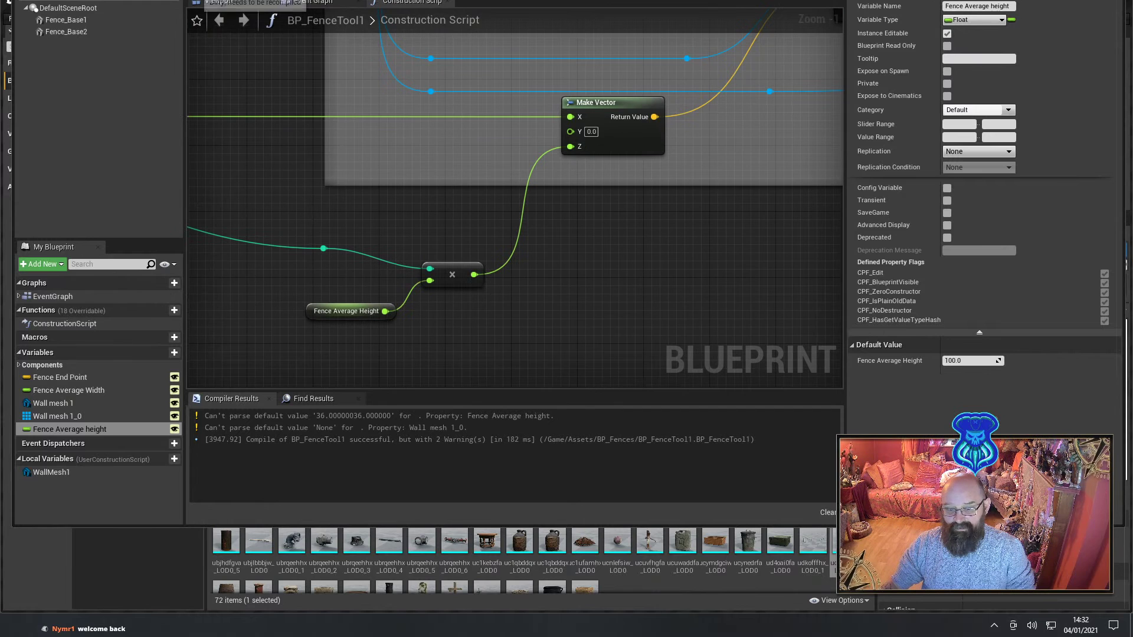
pyautogui.click(198, 0)
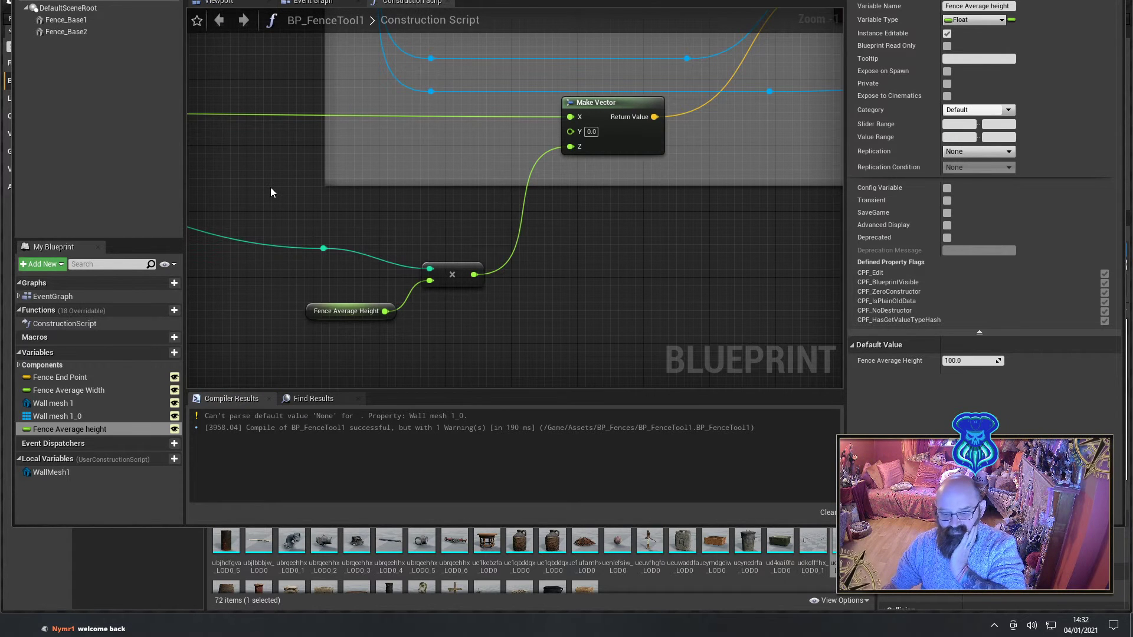
# Examine the WallMesh1 local variable and the construction script nodes from mesh selection through to the replication loop.
pyautogui.moveTo(271, 193); pyautogui.dragTo(531, 278, button='right')
pyautogui.scroll(-5, 516, 264)
pyautogui.moveTo(390, 249); pyautogui.dragTo(654, 192, button='right')
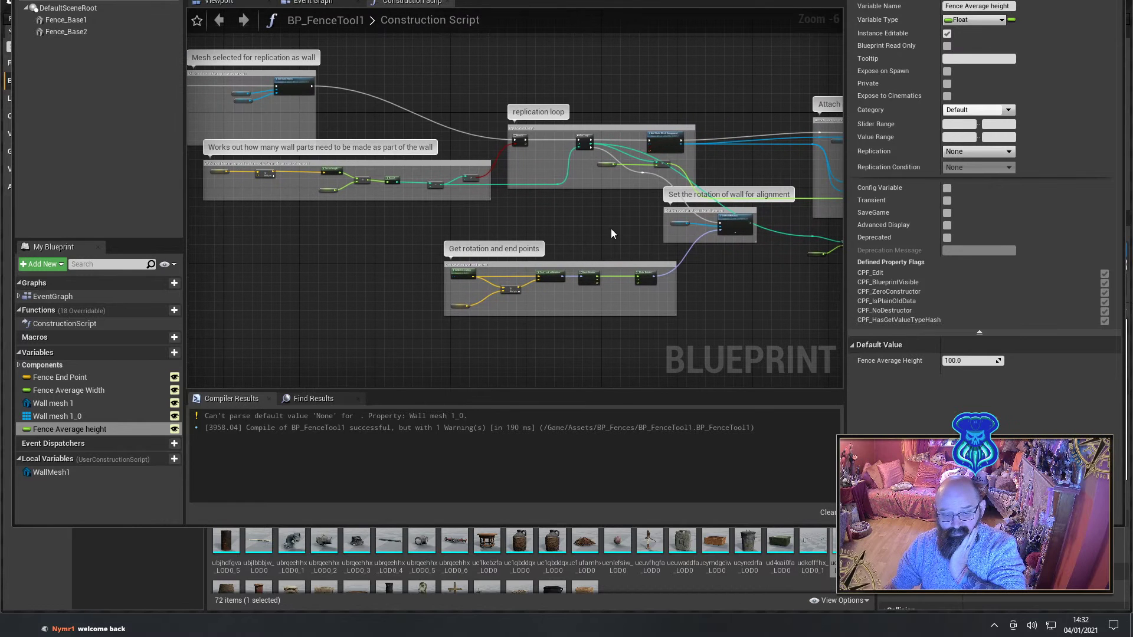
pyautogui.click(59, 473)
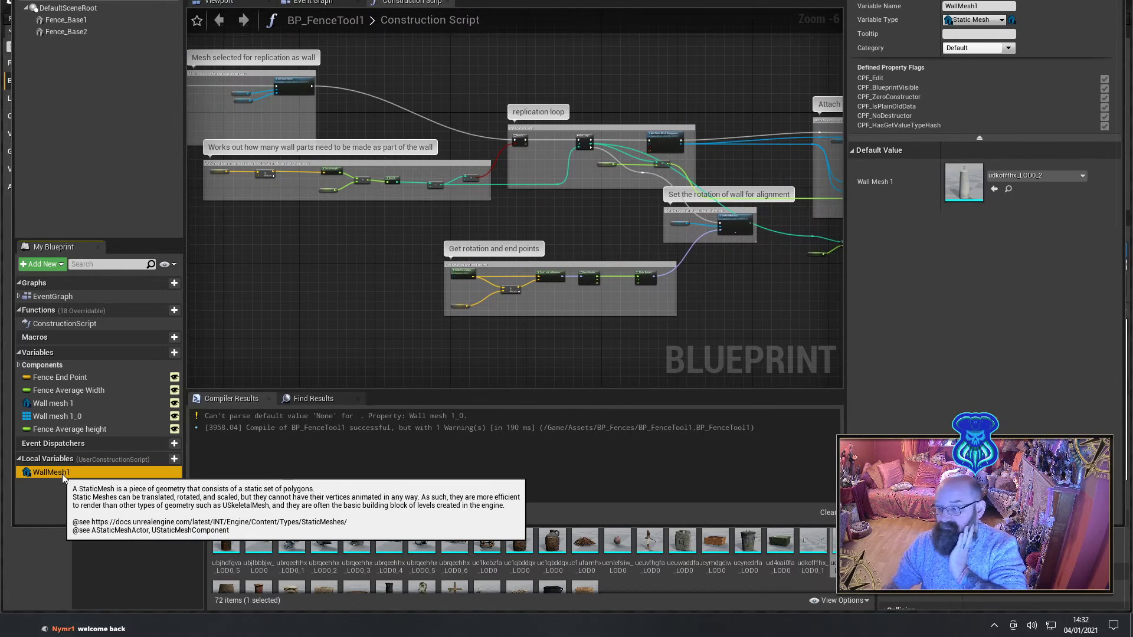
pyautogui.moveTo(272, 124); pyautogui.dragTo(483, 199, button='right')
pyautogui.scroll(5, 460, 83)
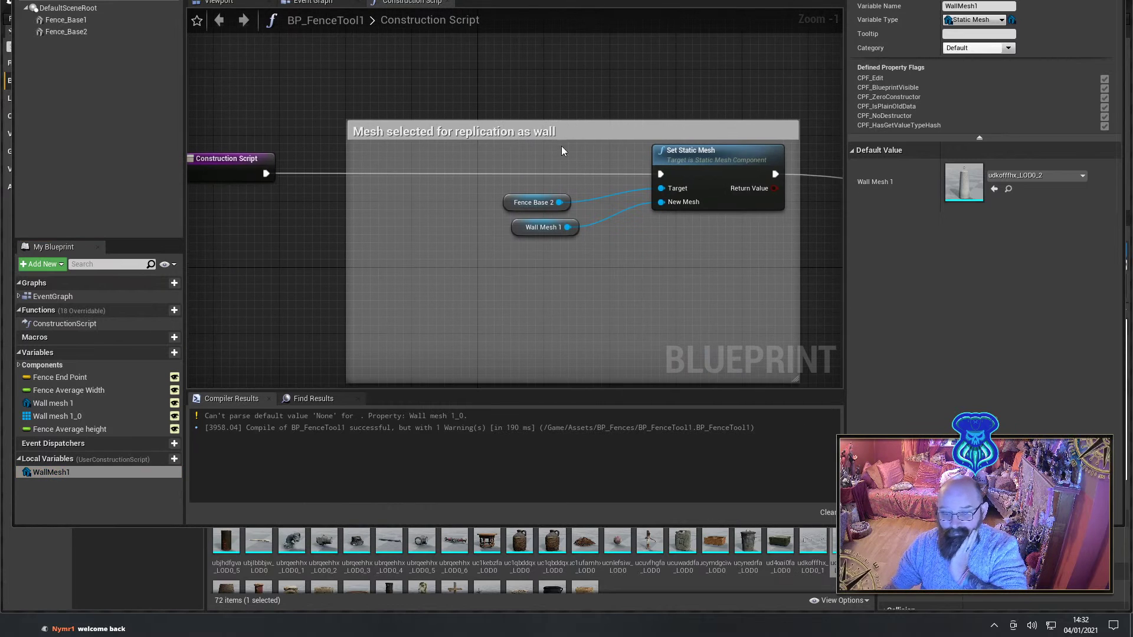
pyautogui.moveTo(617, 247); pyautogui.dragTo(215, 148, button='right')
pyautogui.moveTo(662, 218); pyautogui.dragTo(273, 111, button='right')
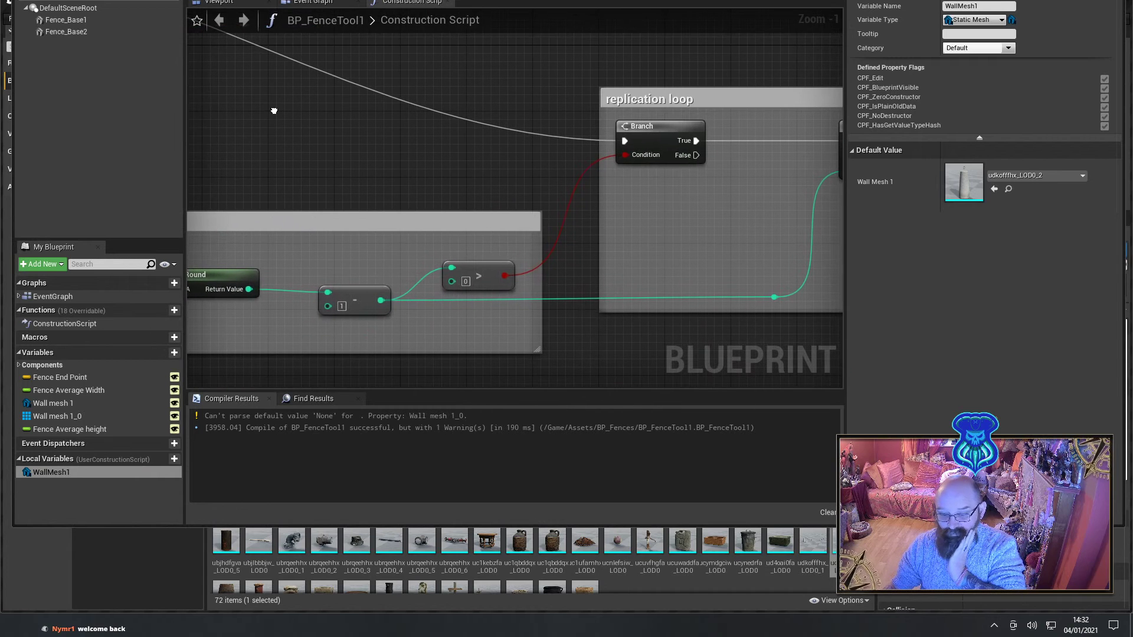
pyautogui.moveTo(567, 0); pyautogui.dragTo(453, 0)
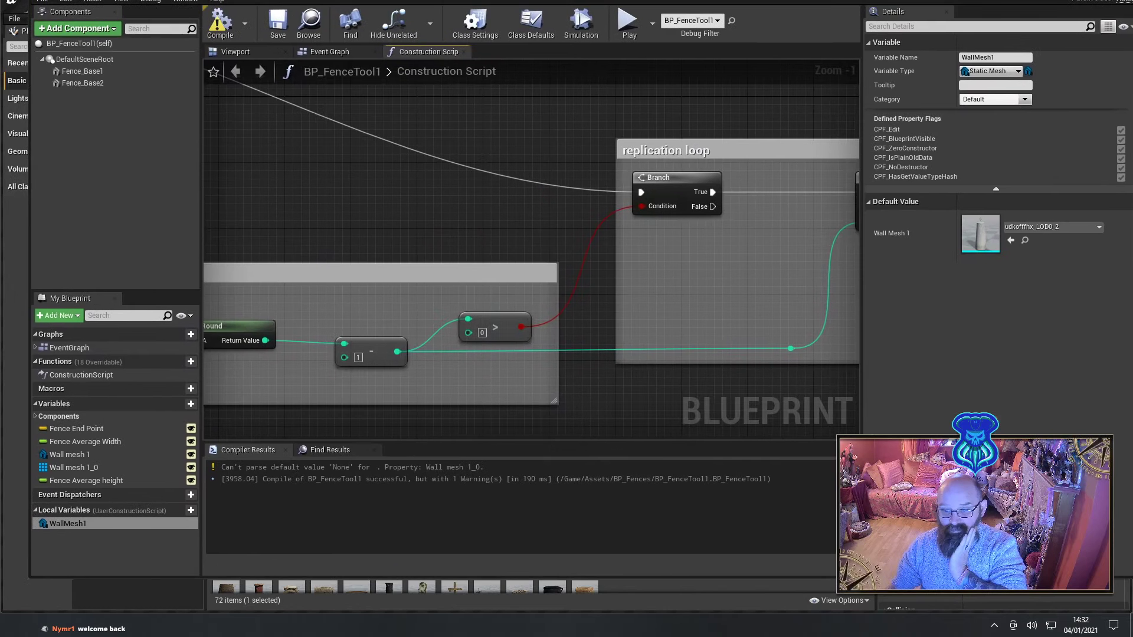
pyautogui.moveTo(280, 151); pyautogui.dragTo(543, 303, button='right')
pyautogui.moveTo(394, 281); pyautogui.dragTo(687, 290, button='right')
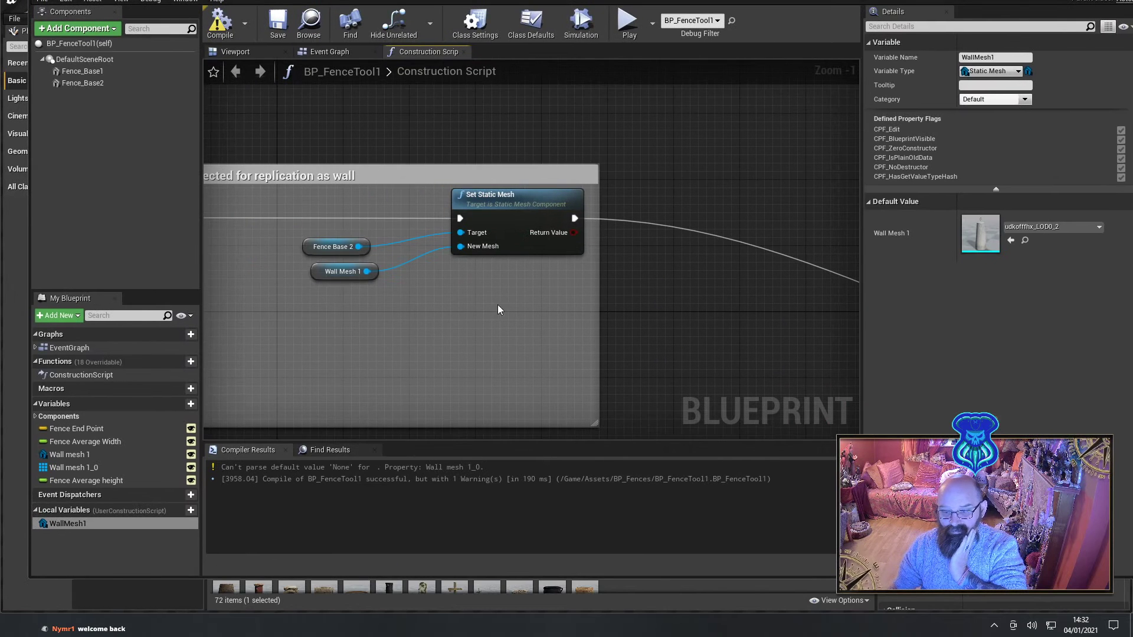
# Remove the Wall Mesh 1 node feeding Set Static Mesh, assign udkofffhx_LOD0_2 directly as New Mesh, and compile.
pyautogui.moveTo(397, 326); pyautogui.dragTo(429, 311, button='right')
pyautogui.click(377, 262)
pyautogui.rightClick(361, 257)
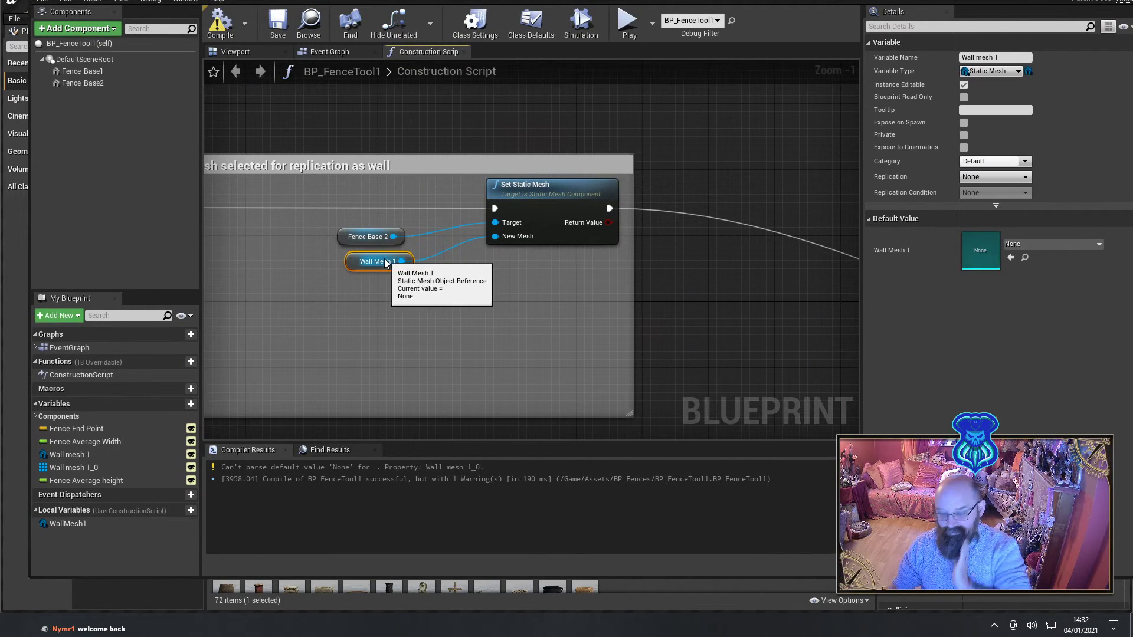
pyautogui.click(383, 265)
pyautogui.click(532, 249)
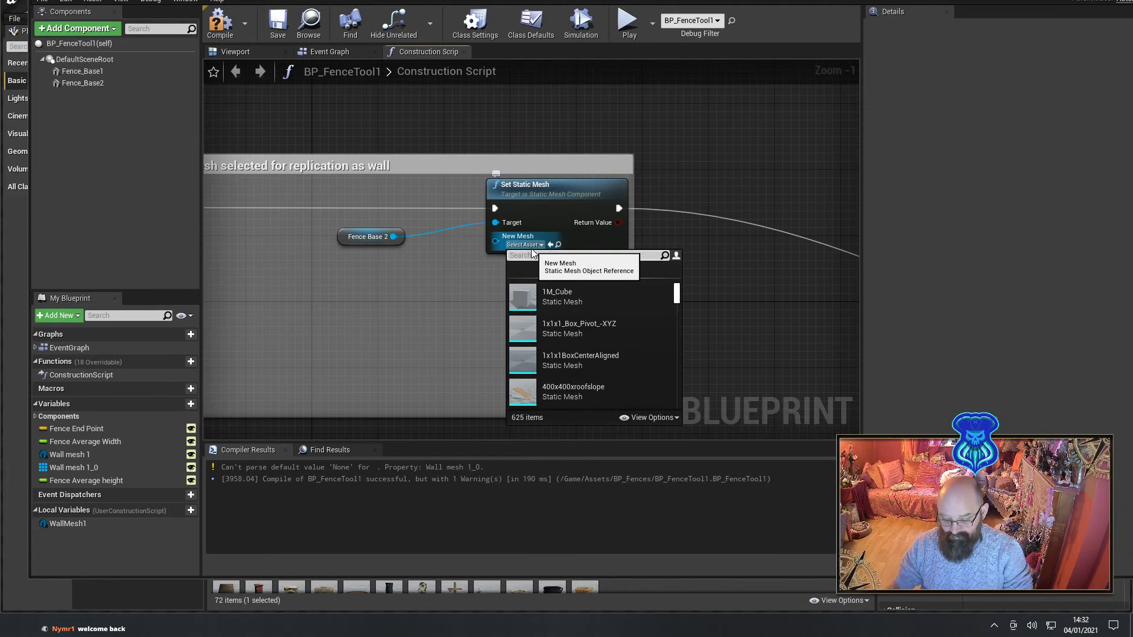
pyautogui.write('udkoo')
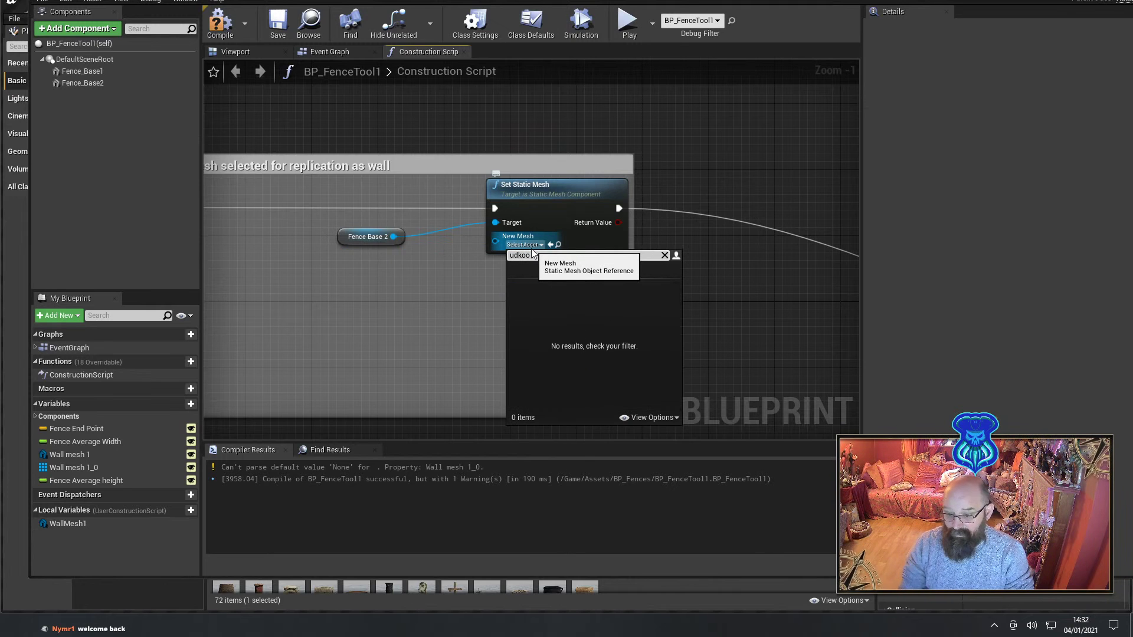
pyautogui.press('BackSpace')
pyautogui.write('f')
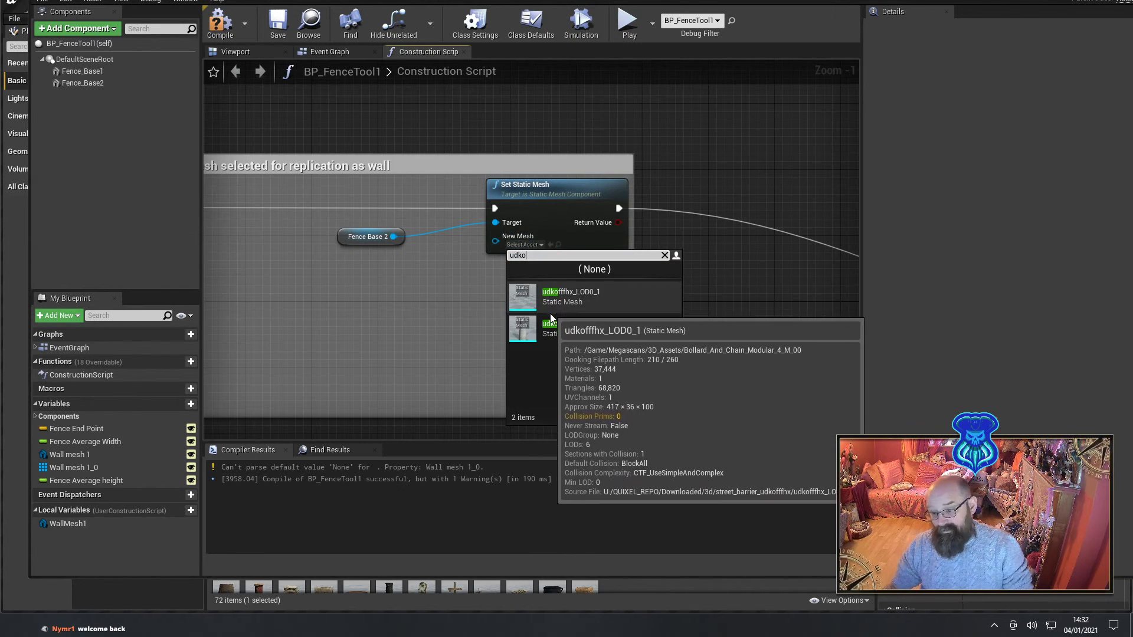
pyautogui.click(552, 324)
pyautogui.click(220, 24)
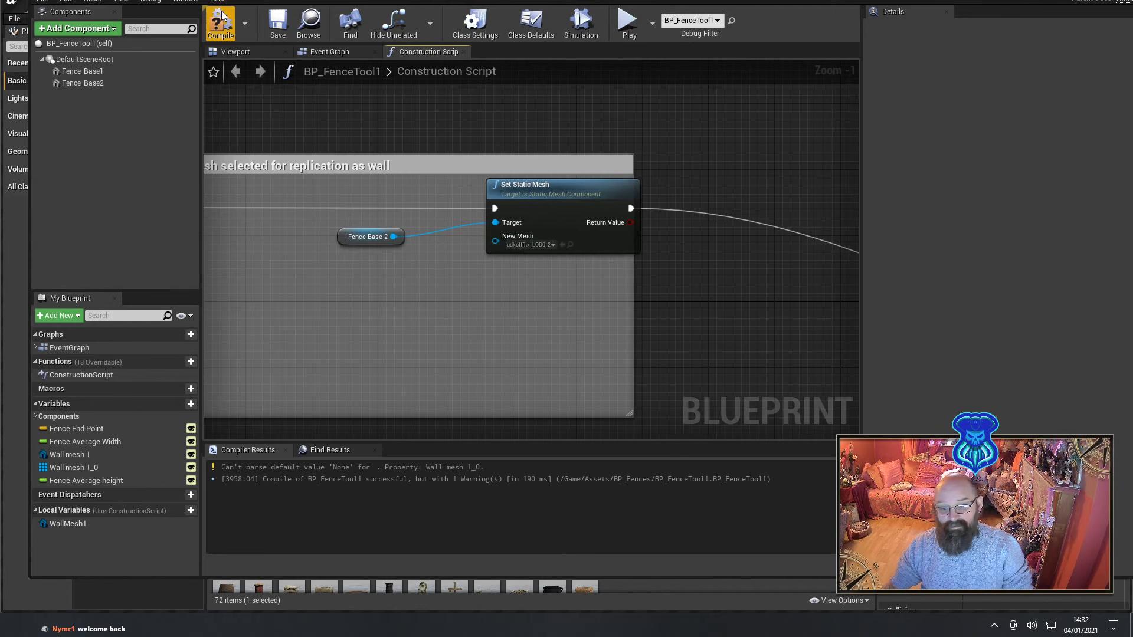
# Delete the Fence Average Height getter, its multiply node and the reroute point feeding Make Vector Z, and recompile.
pyautogui.moveTo(351, 1); pyautogui.dragTo(300, 14)
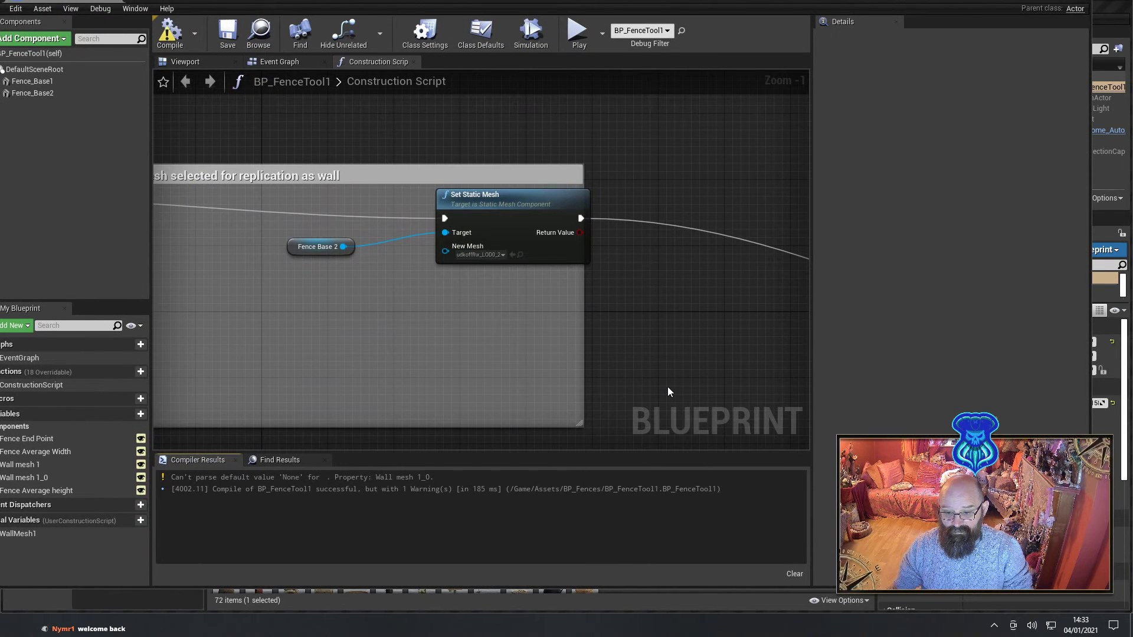
pyautogui.scroll(-4, 354, 254)
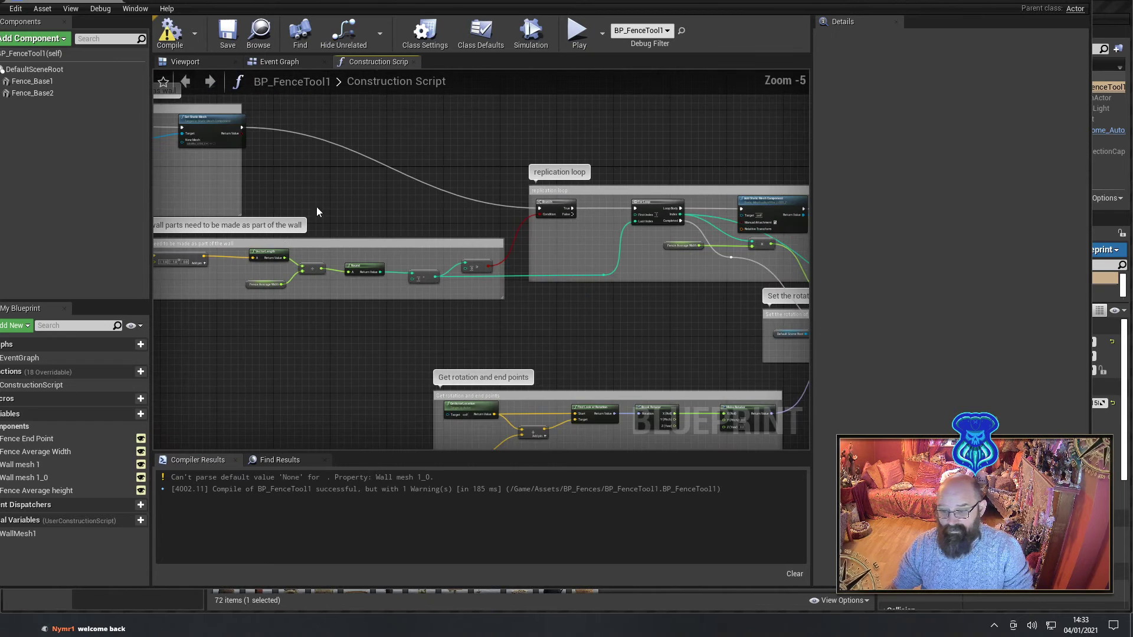
pyautogui.moveTo(349, 219); pyautogui.dragTo(135, 0, button='right')
pyautogui.moveTo(621, 270); pyautogui.dragTo(298, 346, button='right')
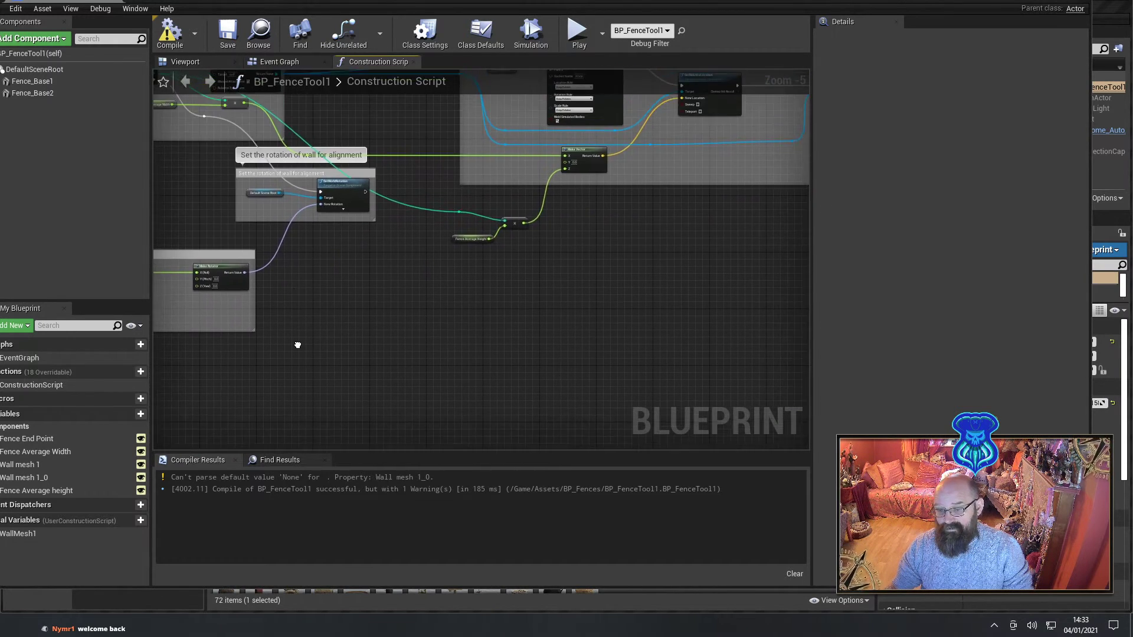
pyautogui.moveTo(443, 219); pyautogui.dragTo(443, 215)
pyautogui.press('Delete')
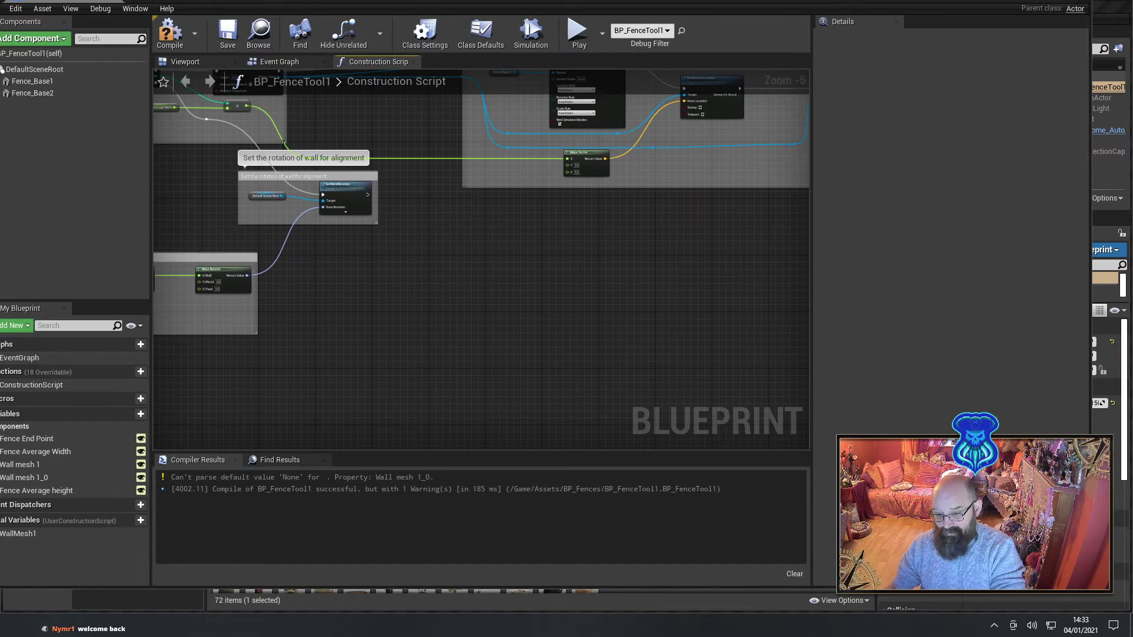
pyautogui.click(169, 36)
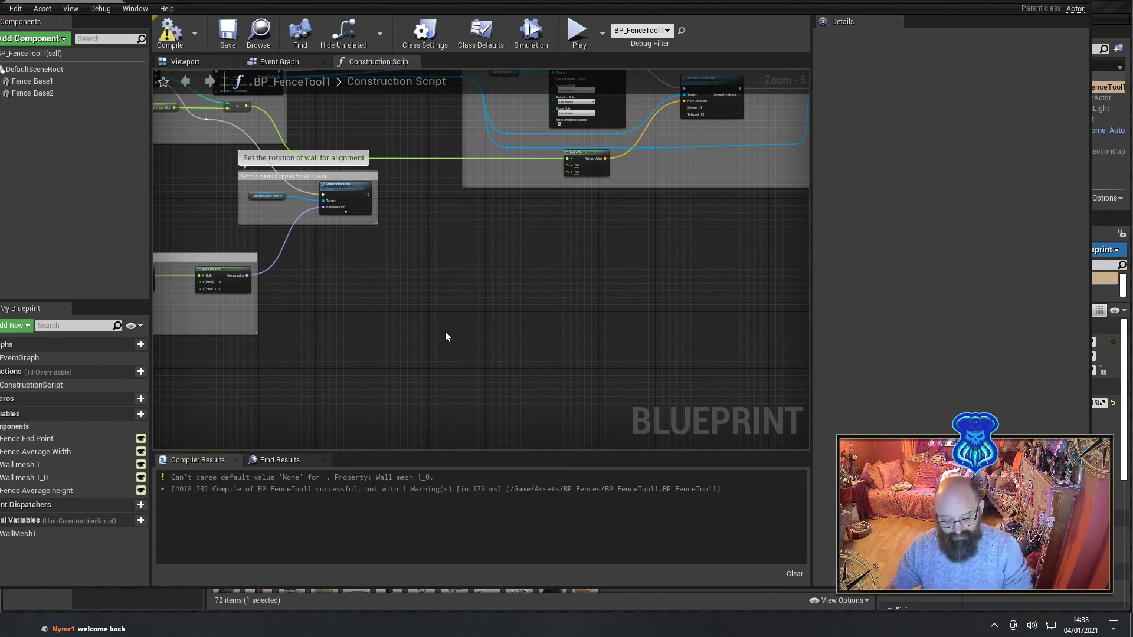
# Step back and forth through the recent edits to leave the Fence Average height variable and its nodes removed, and compile the blueprint.
pyautogui.hotkey('ctrl', 'z')
pyautogui.hotkey('ctrl', 'z')
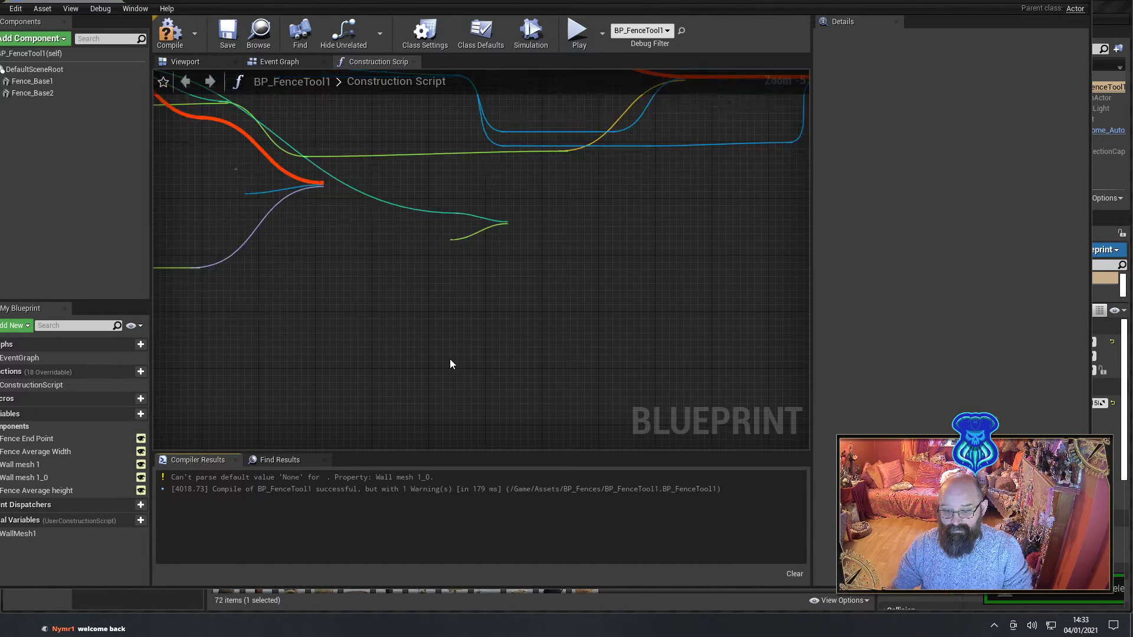
pyautogui.hotkey('ctrl', 'y')
pyautogui.hotkey('ctrl', 'y')
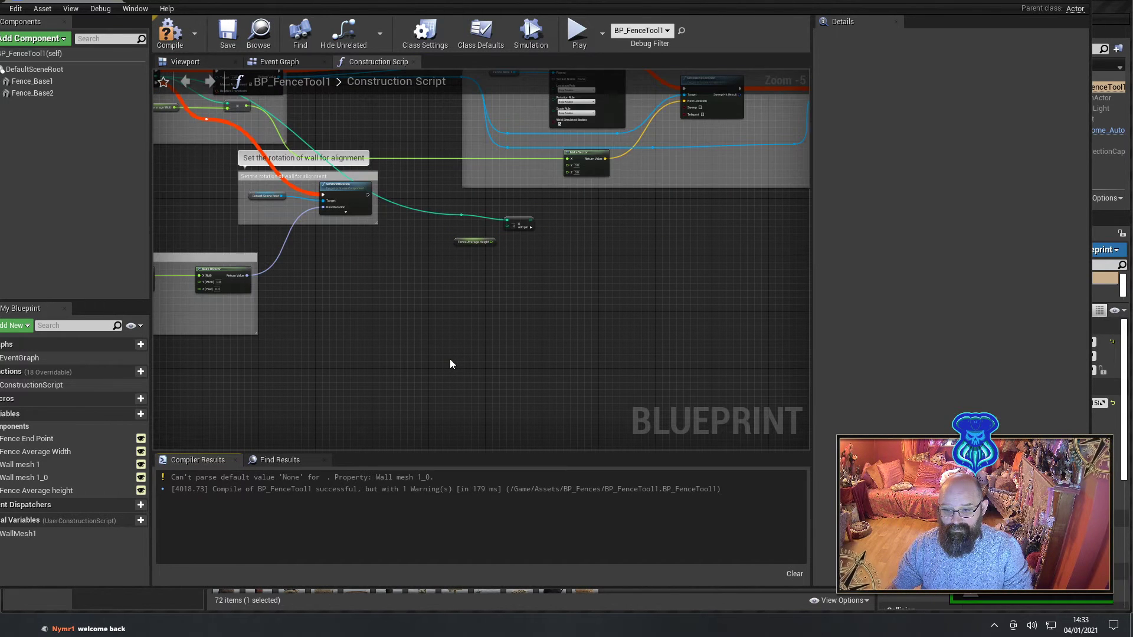
pyautogui.hotkey('ctrl', 'y')
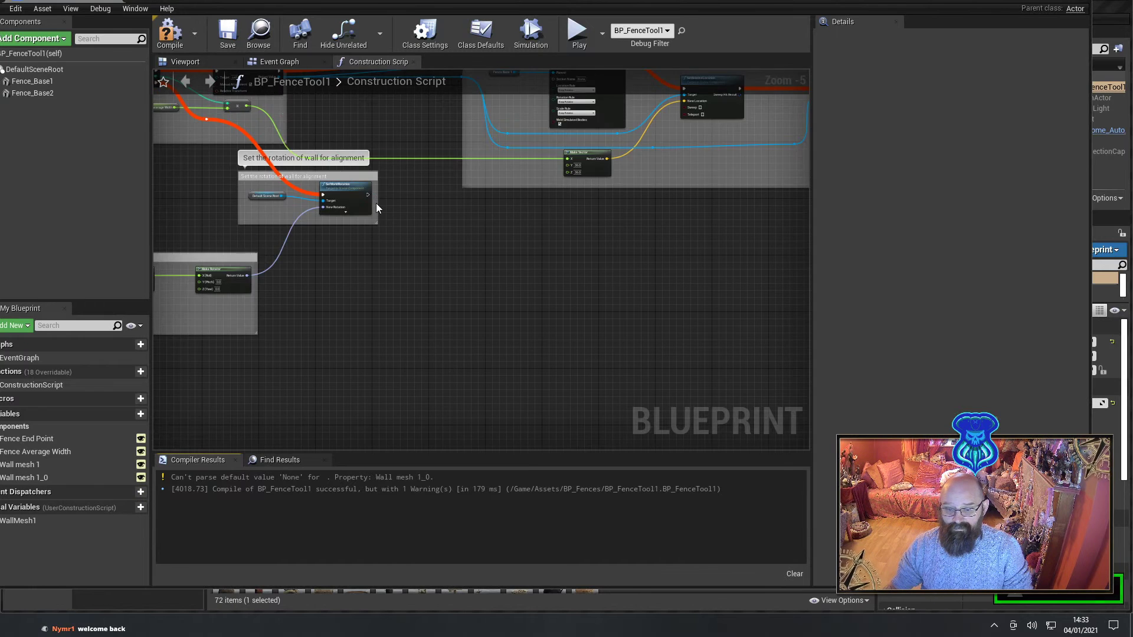
pyautogui.moveTo(377, 203); pyautogui.dragTo(827, 364, button='right')
pyautogui.moveTo(283, 174); pyautogui.dragTo(576, 250, button='right')
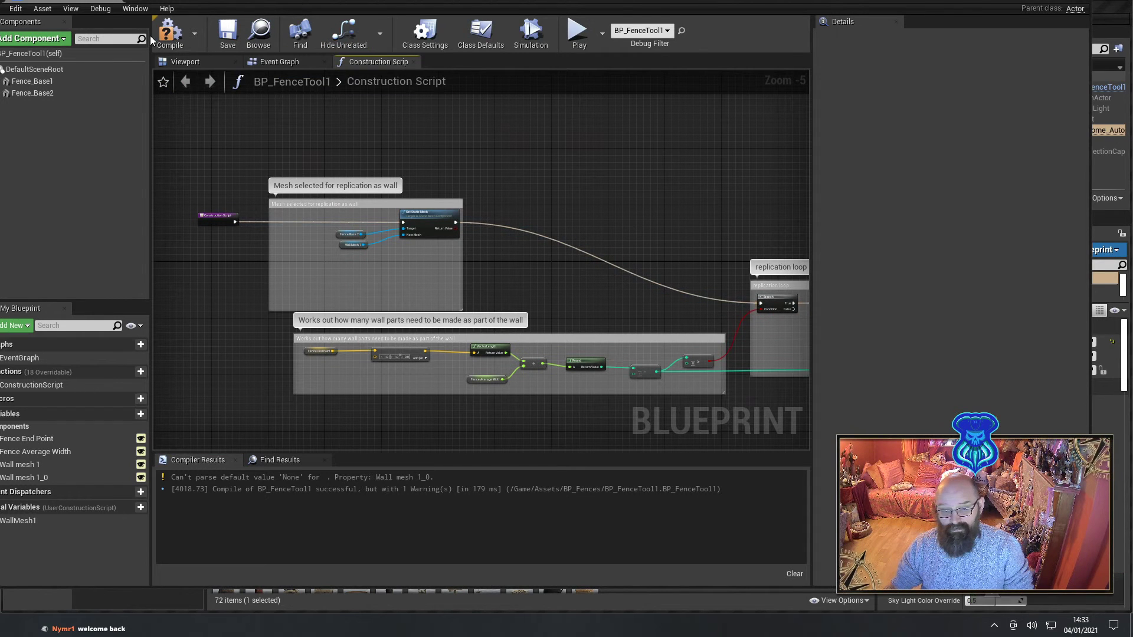
pyautogui.click(170, 32)
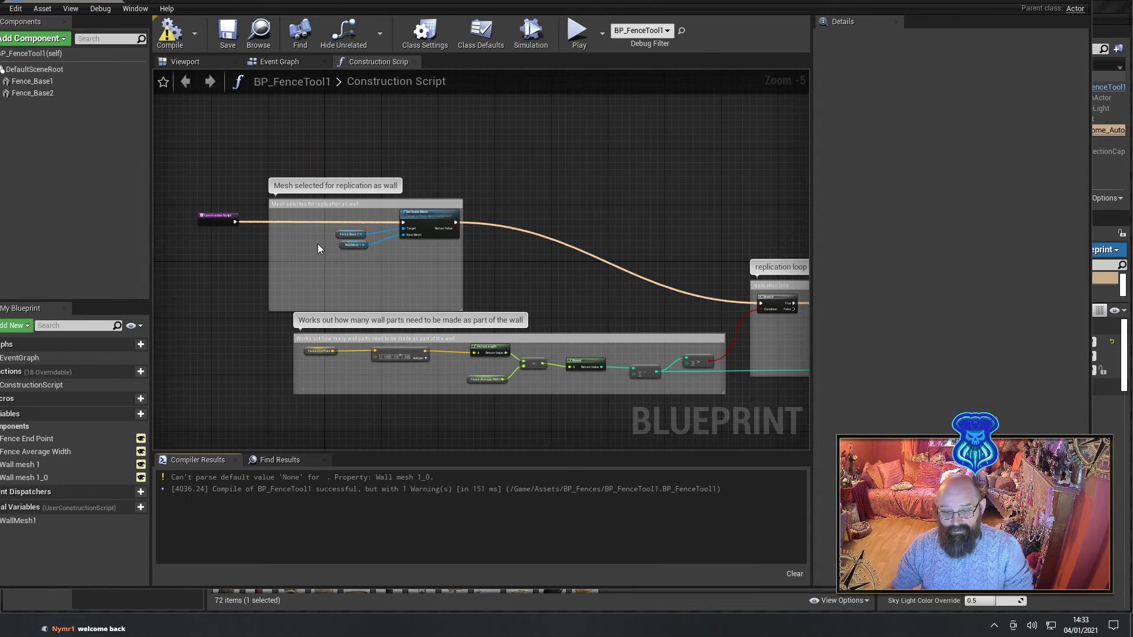
# Replace the Fence Base 2 reference on Set Static Mesh's Target with the Fence_Base1 component and compile the blueprint.
pyautogui.scroll(4, 319, 243)
pyautogui.moveTo(318, 243); pyautogui.dragTo(441, 267, button='right')
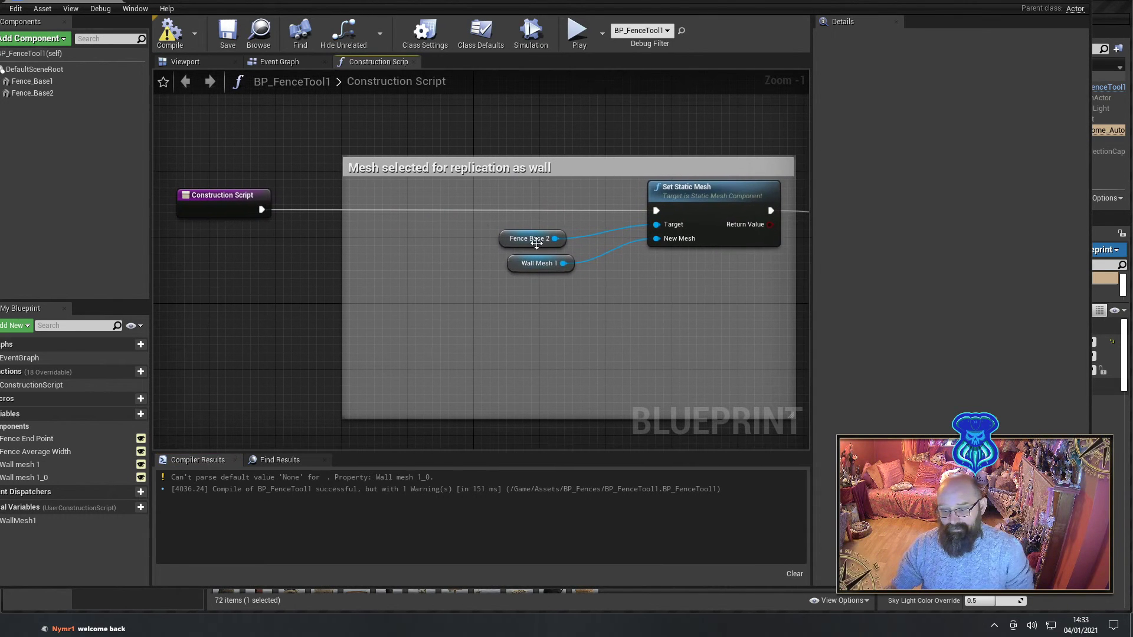
pyautogui.click(520, 238)
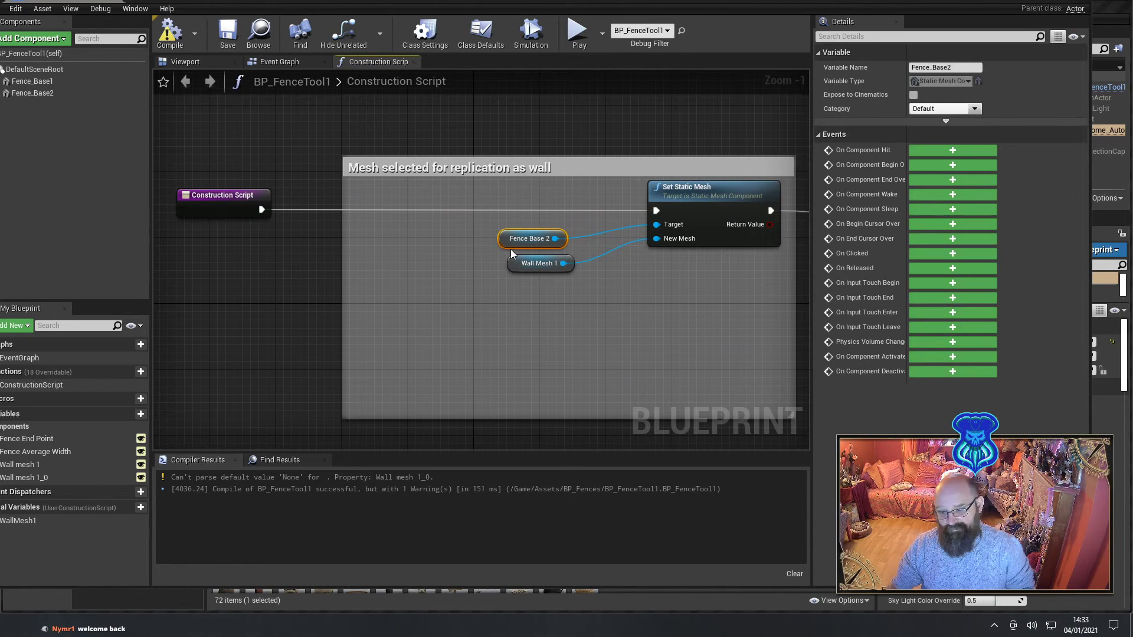
pyautogui.press('Delete')
pyautogui.moveTo(31, 82); pyautogui.dragTo(669, 232)
pyautogui.click(171, 35)
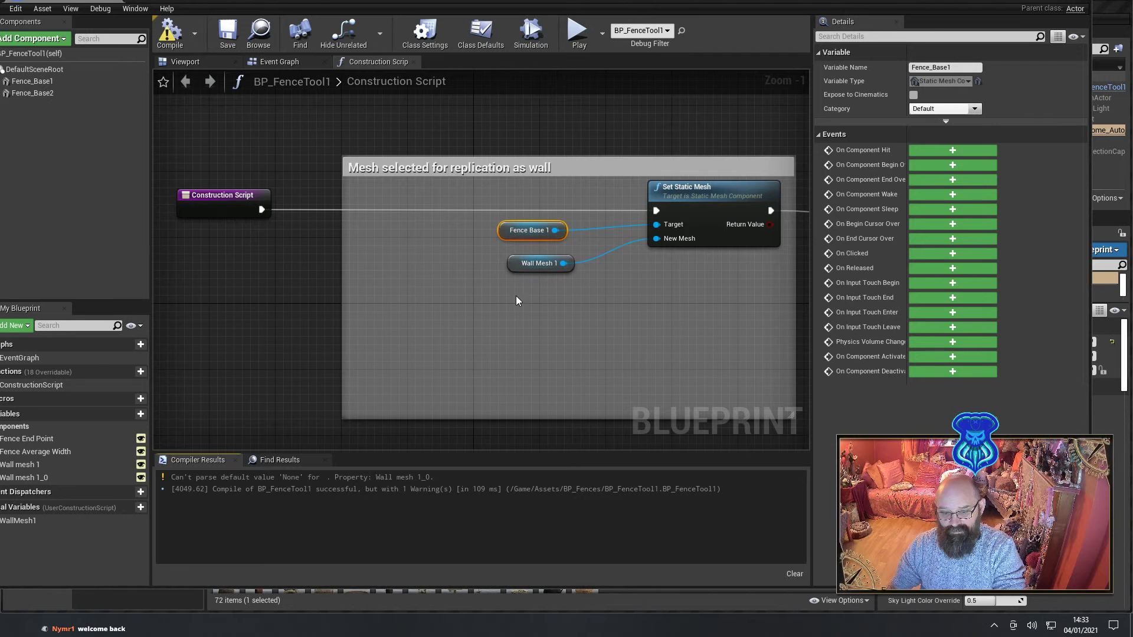
# Delete the unused Wall mesh 1_0 array variable and recompile the blueprint.
pyautogui.click(21, 478)
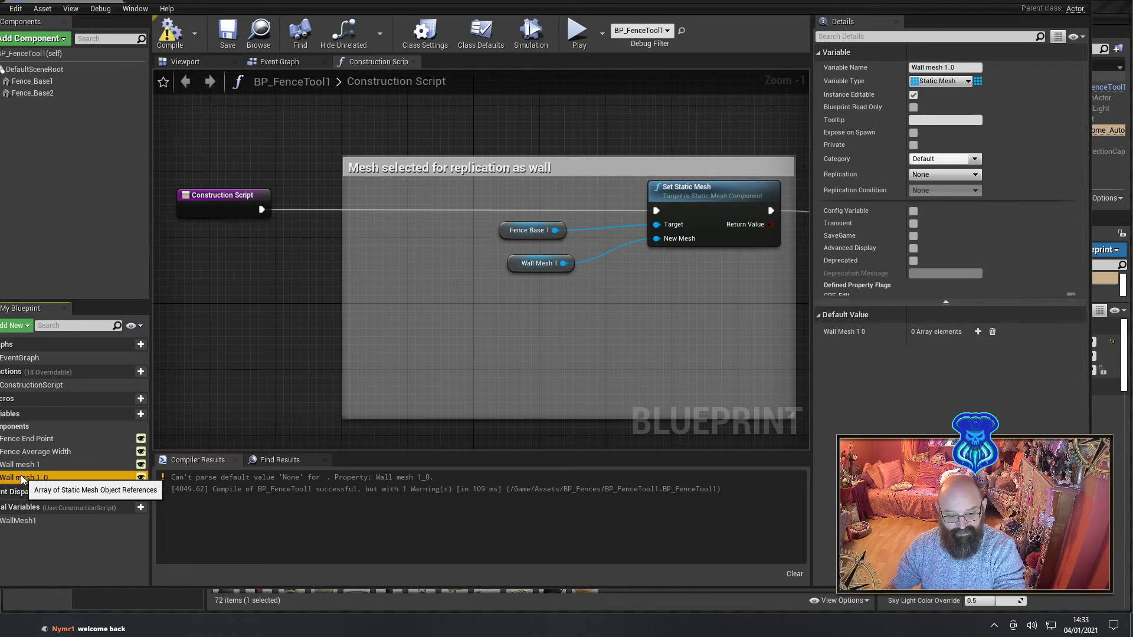
pyautogui.press('Delete')
pyautogui.moveTo(493, 320); pyautogui.dragTo(392, 303, button='right')
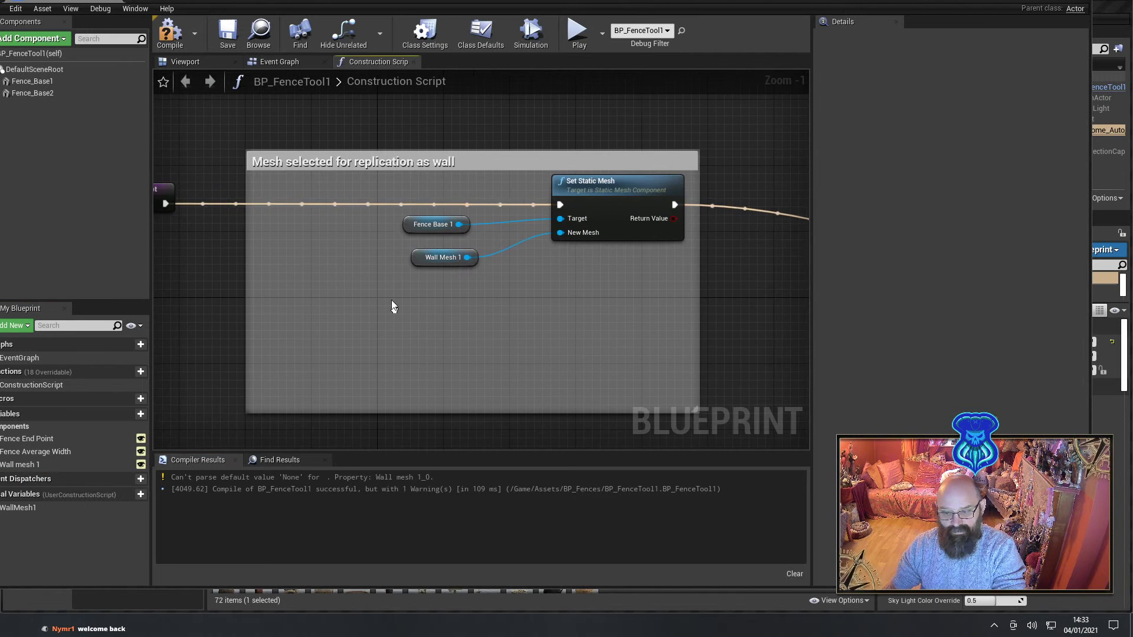
pyautogui.click(170, 32)
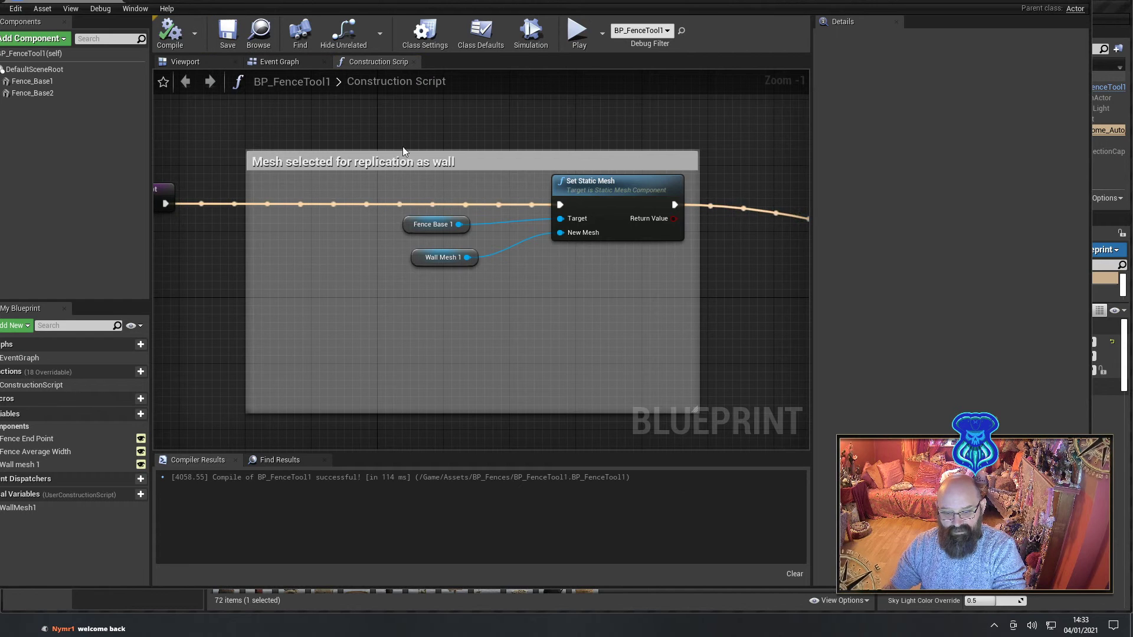
# Move the blueprint window clear of the level viewport and examine the generated fence up close.
pyautogui.moveTo(324, 2); pyautogui.dragTo(472, 0)
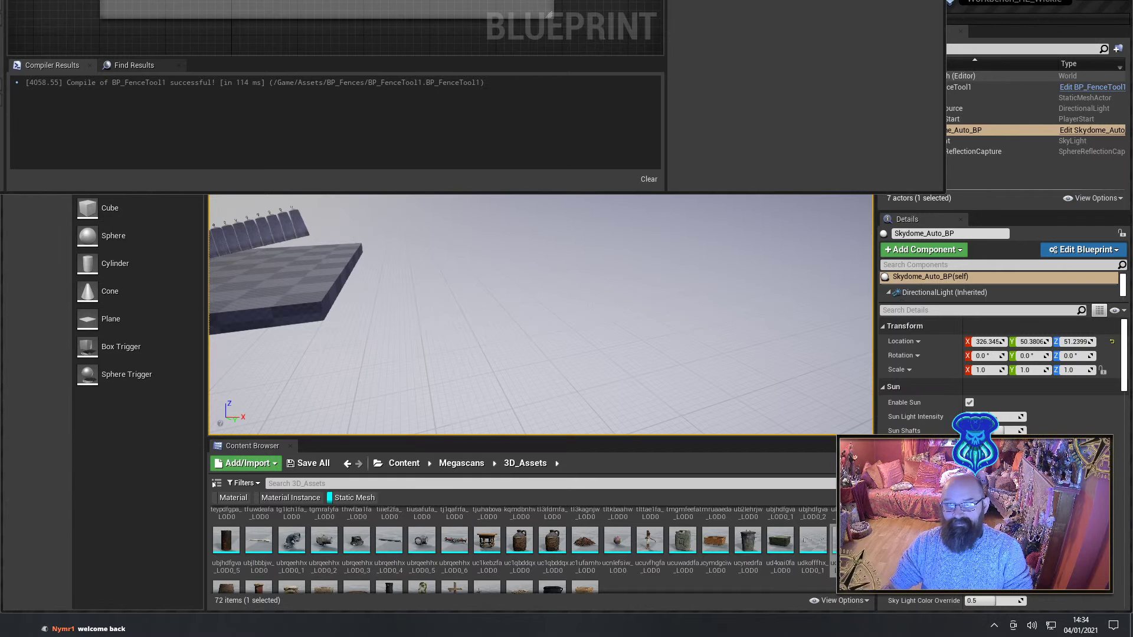
pyautogui.moveTo(434, 0); pyautogui.dragTo(691, 0)
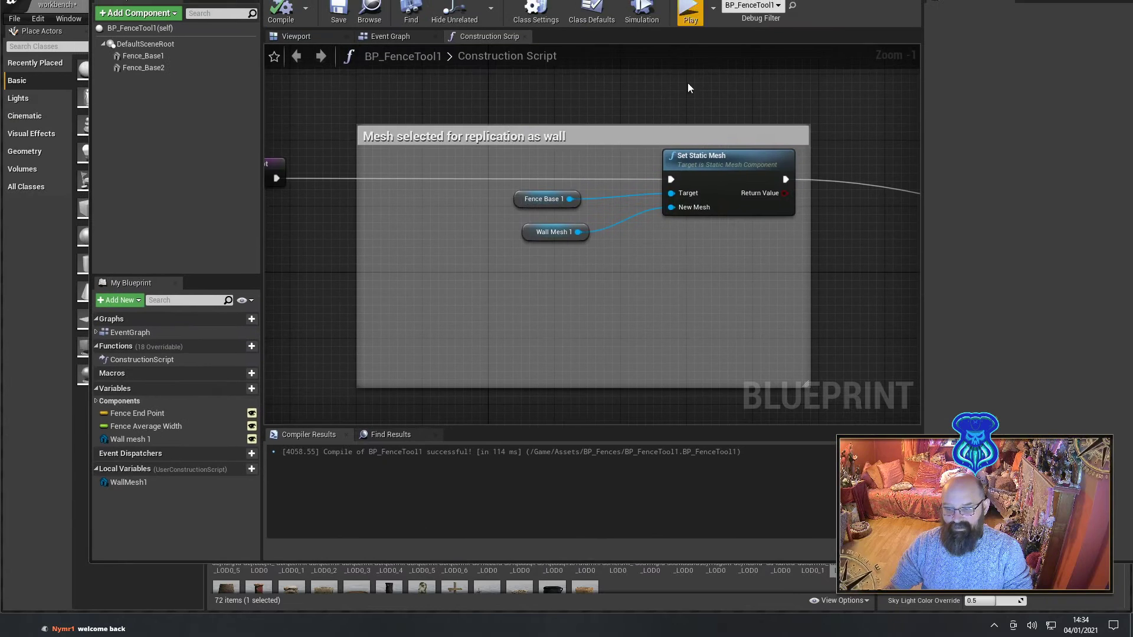
pyautogui.scroll(-3, 667, 344)
pyautogui.moveTo(666, 343); pyautogui.dragTo(632, 332, button='right')
pyautogui.scroll(1, 427, 56)
pyautogui.moveTo(543, 0); pyautogui.dragTo(407, 0)
pyautogui.press('f')
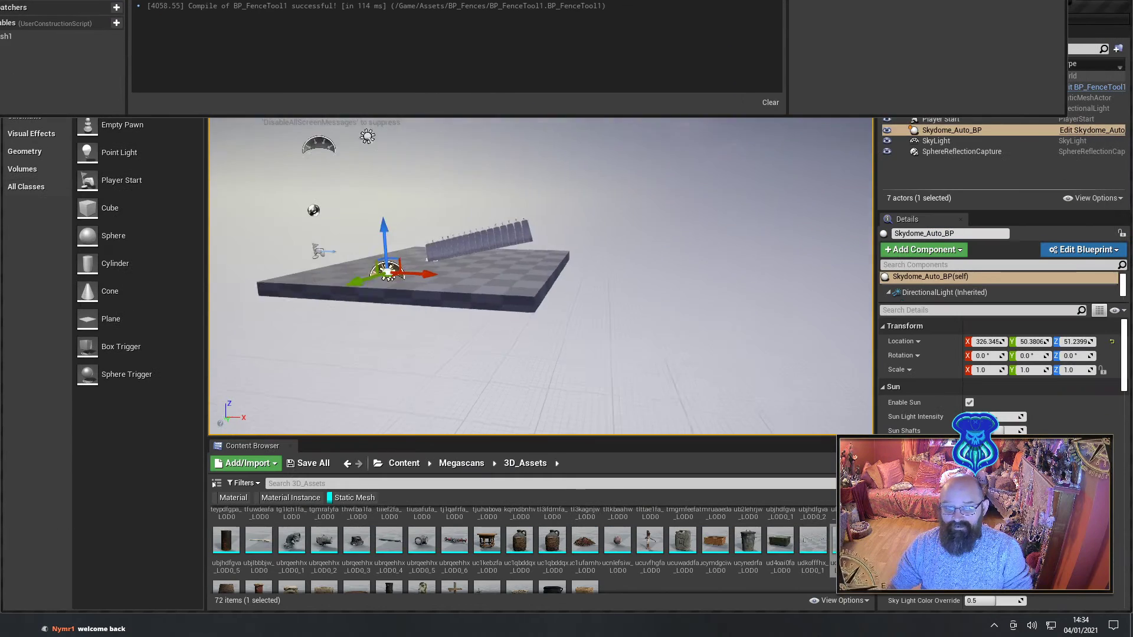
pyautogui.press('w')
pyautogui.moveTo(540, 260); pyautogui.dragTo(494, 268, button='right')
pyautogui.press('f')
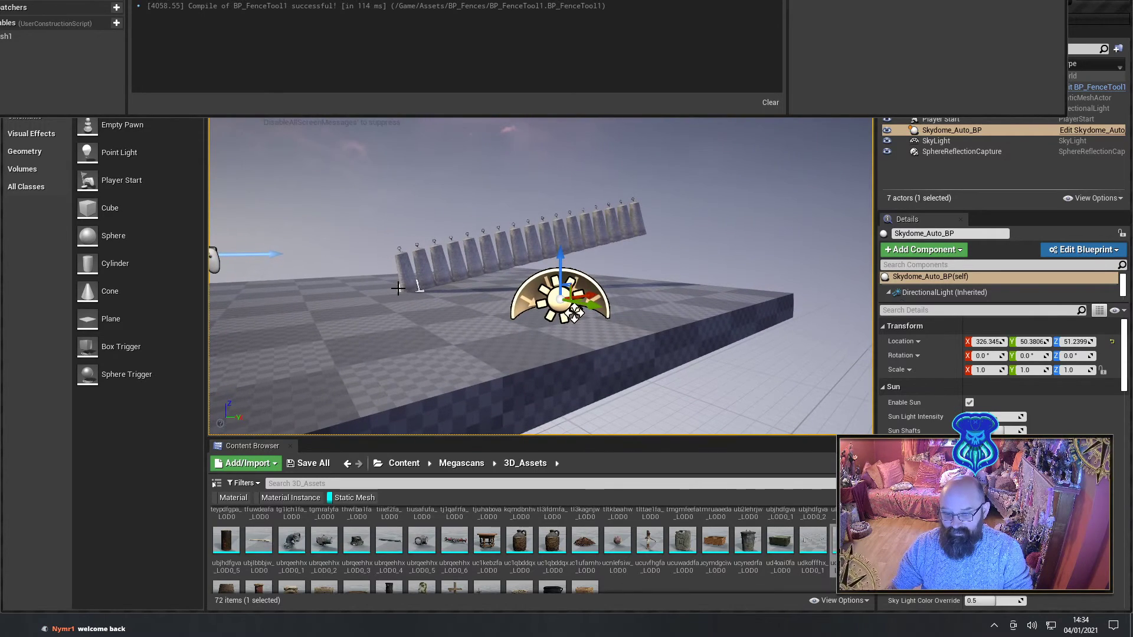
# Select the fence in the level and lower its Fence End Point to a Z of about 110.2.
pyautogui.click(400, 287)
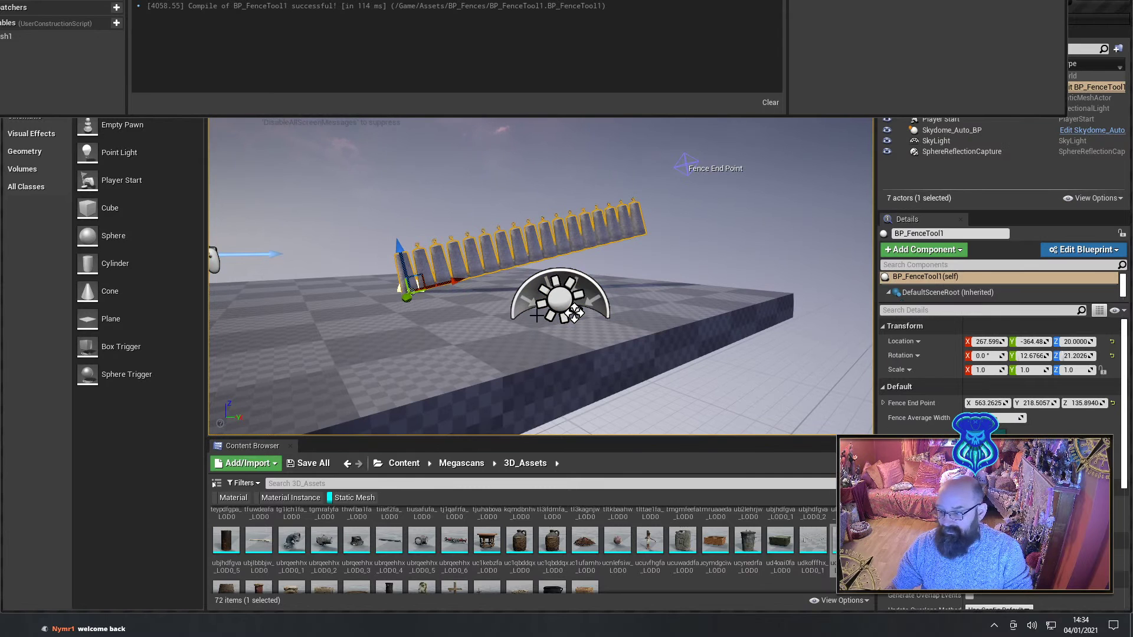
pyautogui.click(690, 166)
pyautogui.moveTo(691, 228); pyautogui.dragTo(573, 266, button='right')
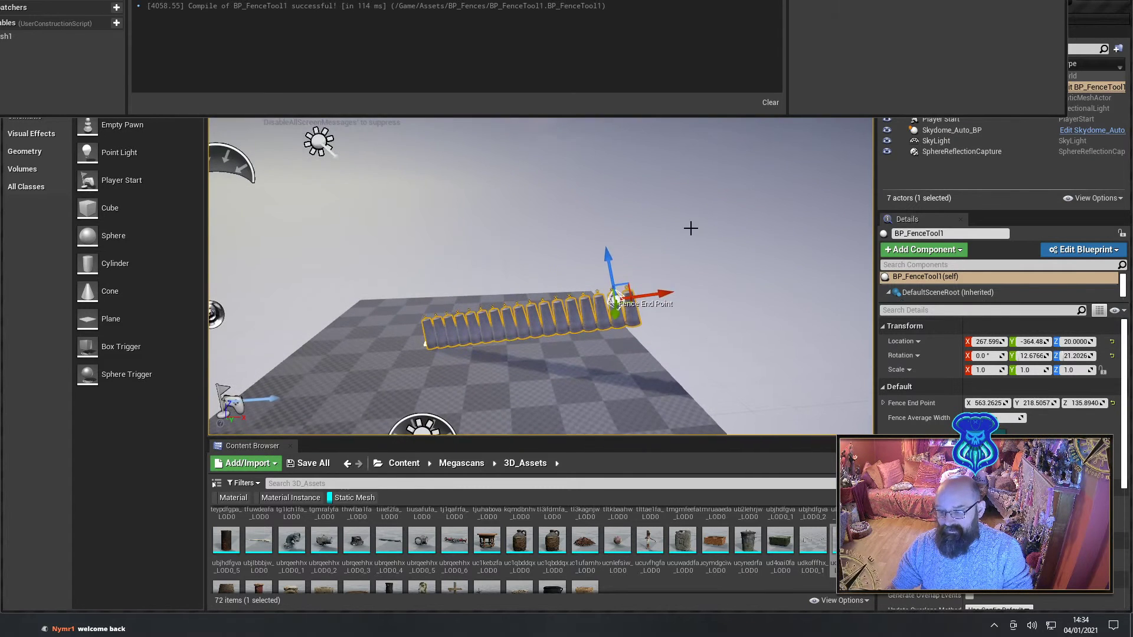
pyautogui.moveTo(608, 260); pyautogui.dragTo(635, 256)
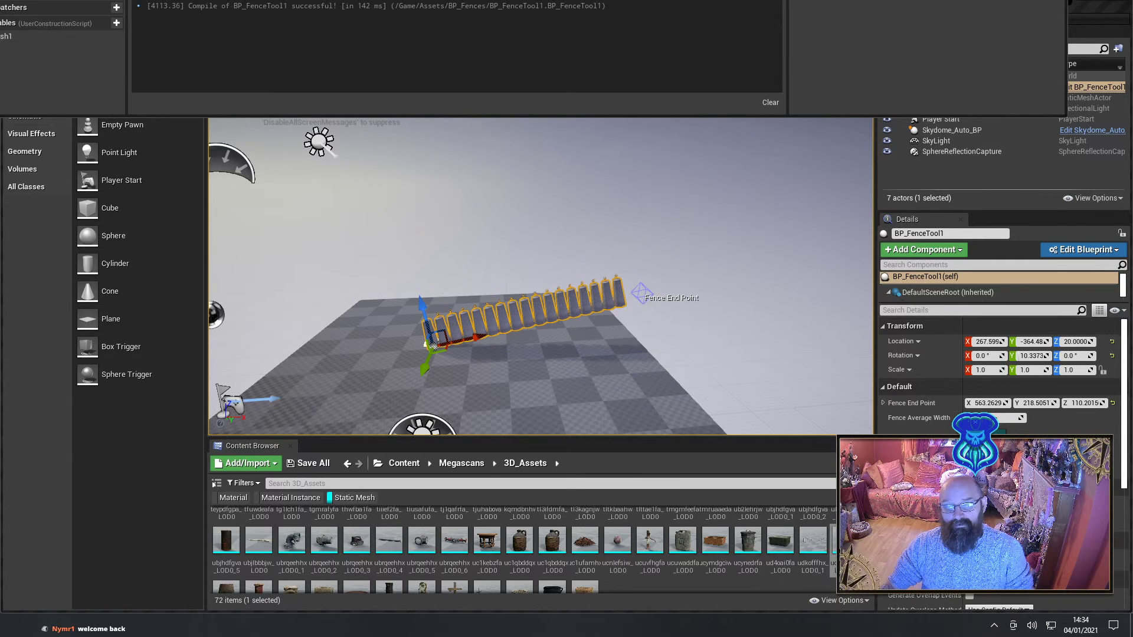
# Move the Fence End Point sideways to a Y of about 395.2, recompile, and check the fence's alignment from several angles.
pyautogui.moveTo(616, 143); pyautogui.dragTo(497, 180, button='right')
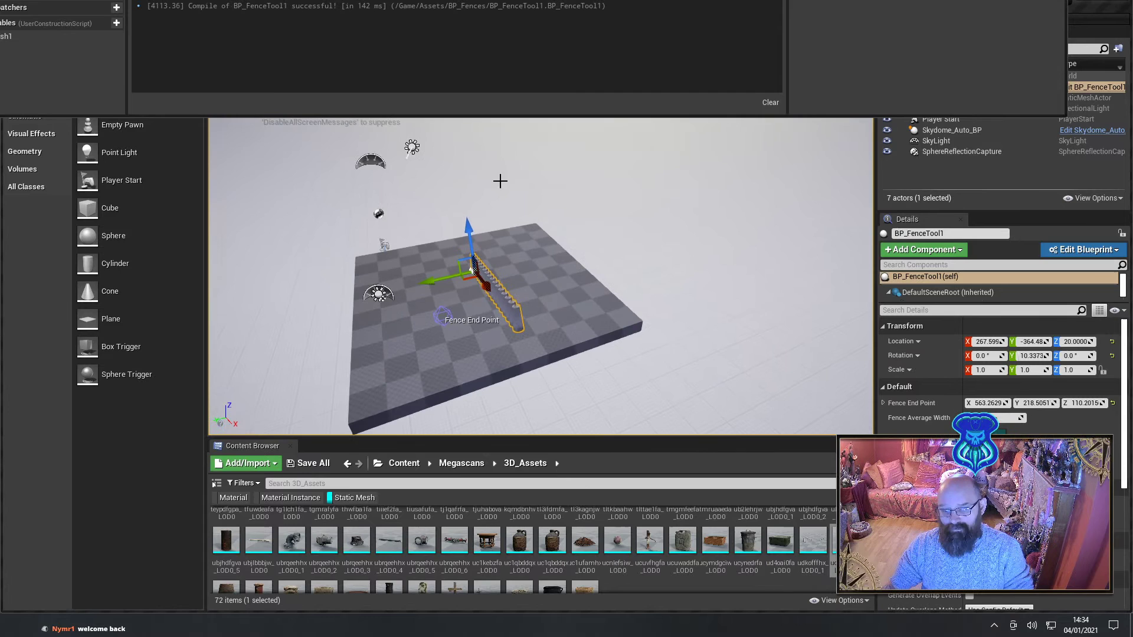
pyautogui.click(440, 313)
pyautogui.moveTo(413, 323); pyautogui.dragTo(394, 328)
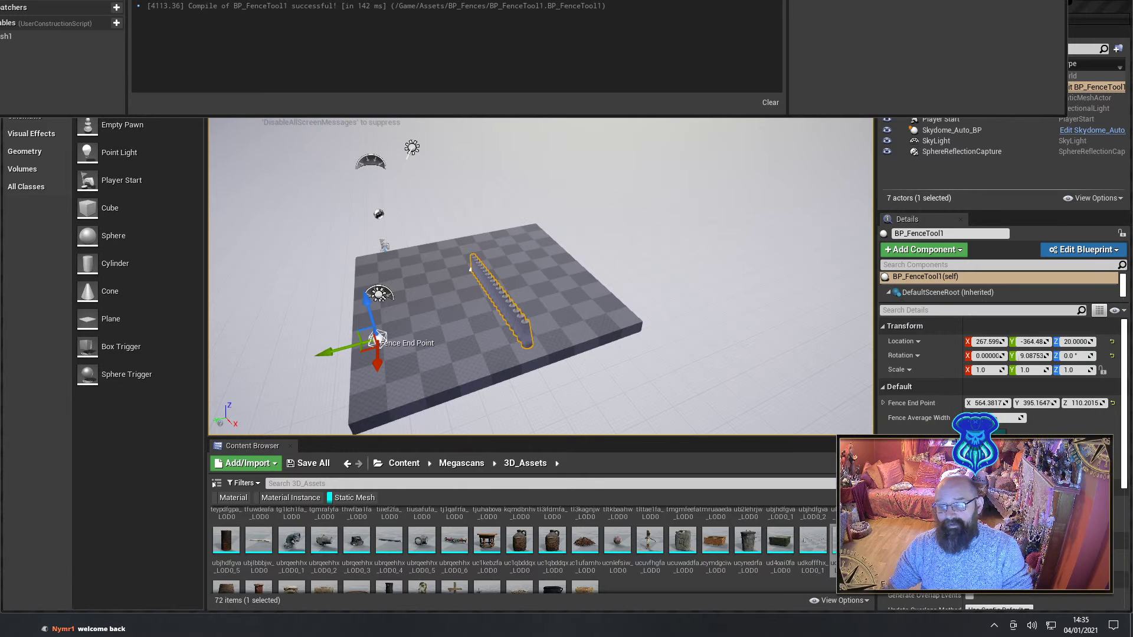
pyautogui.keyDown('alt'); pyautogui.moveTo(550, 237); pyautogui.dragTo(579, 177); pyautogui.keyUp('alt')
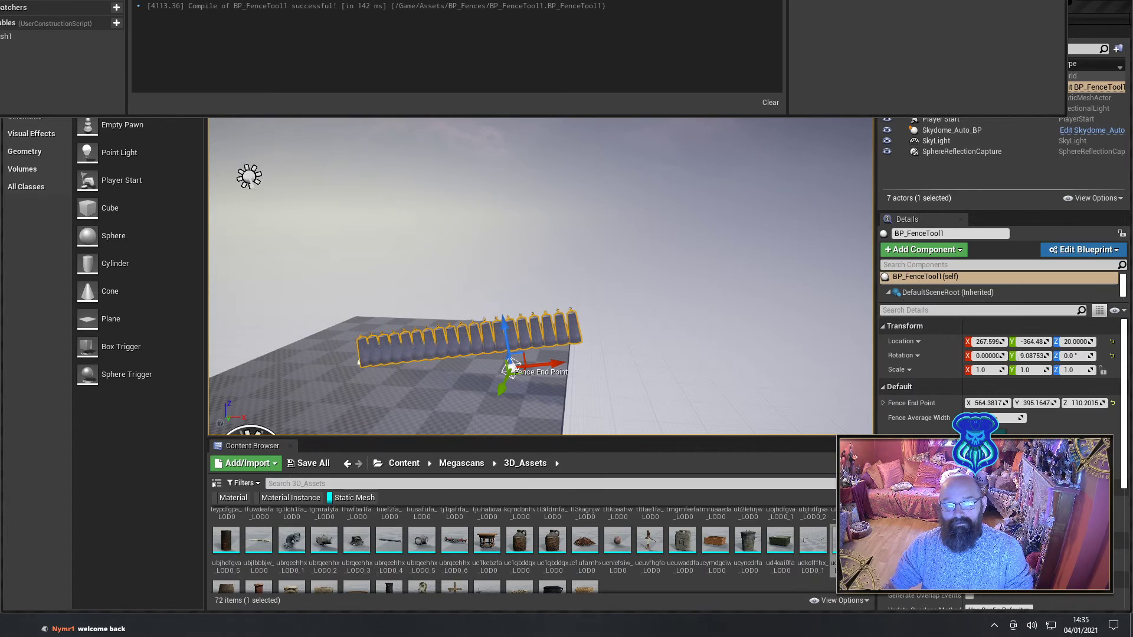
pyautogui.press('F7')
pyautogui.moveTo(594, 190); pyautogui.dragTo(556, 211, button='right')
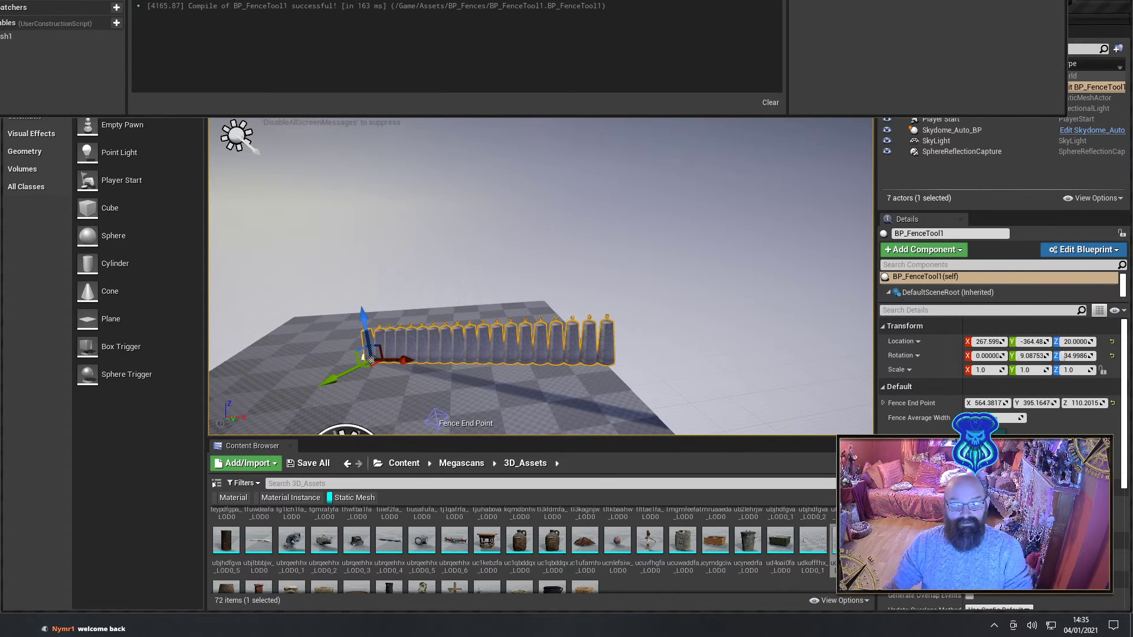
# Add a float variable for the fence's wobble, make it instance editable, and compile the blueprint.
pyautogui.click(117, 1)
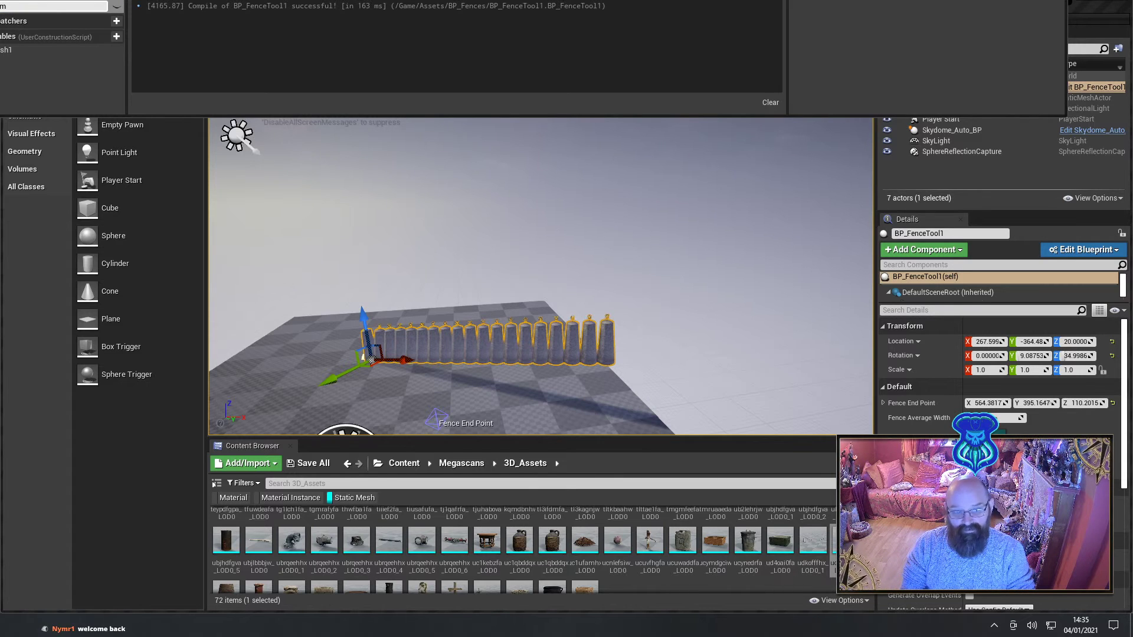
pyautogui.write('m_')
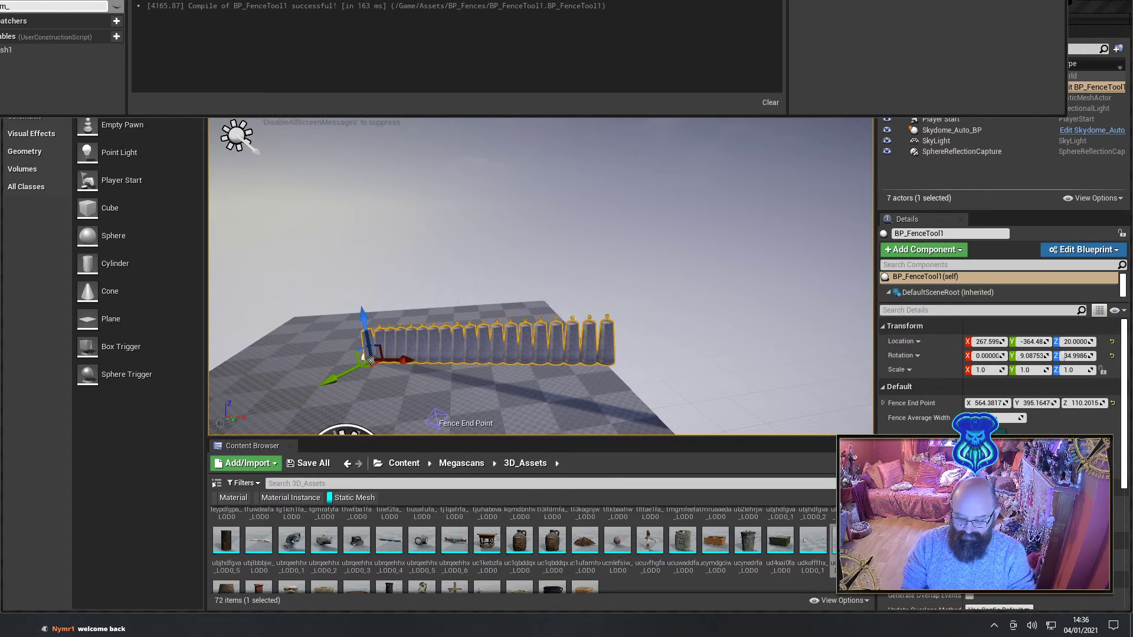
pyautogui.write('Wobble')
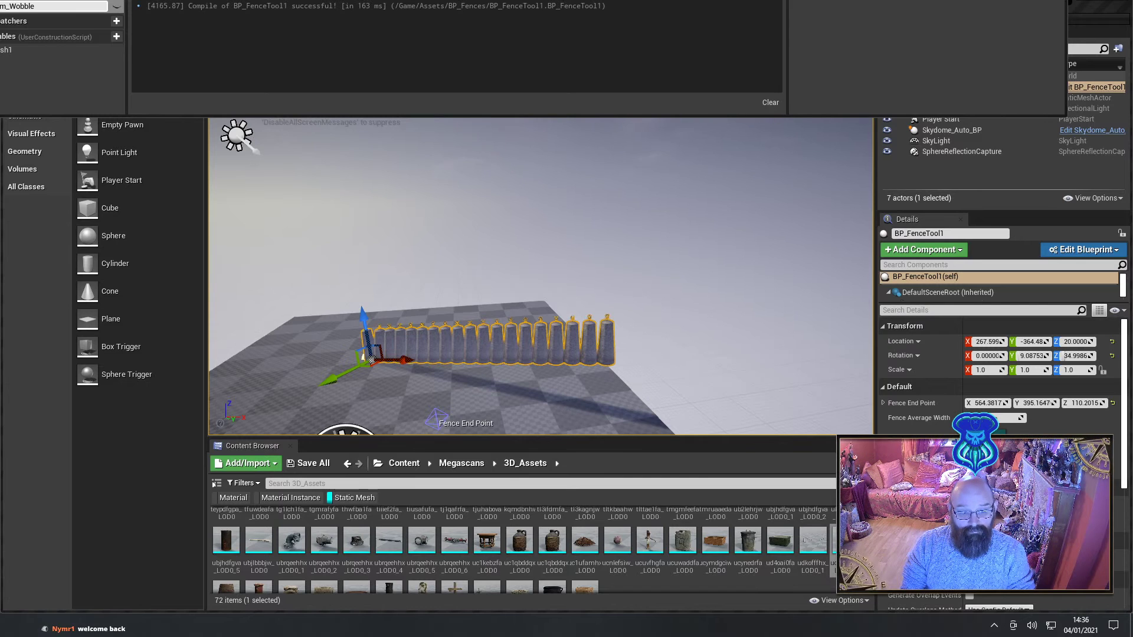
pyautogui.press('Return')
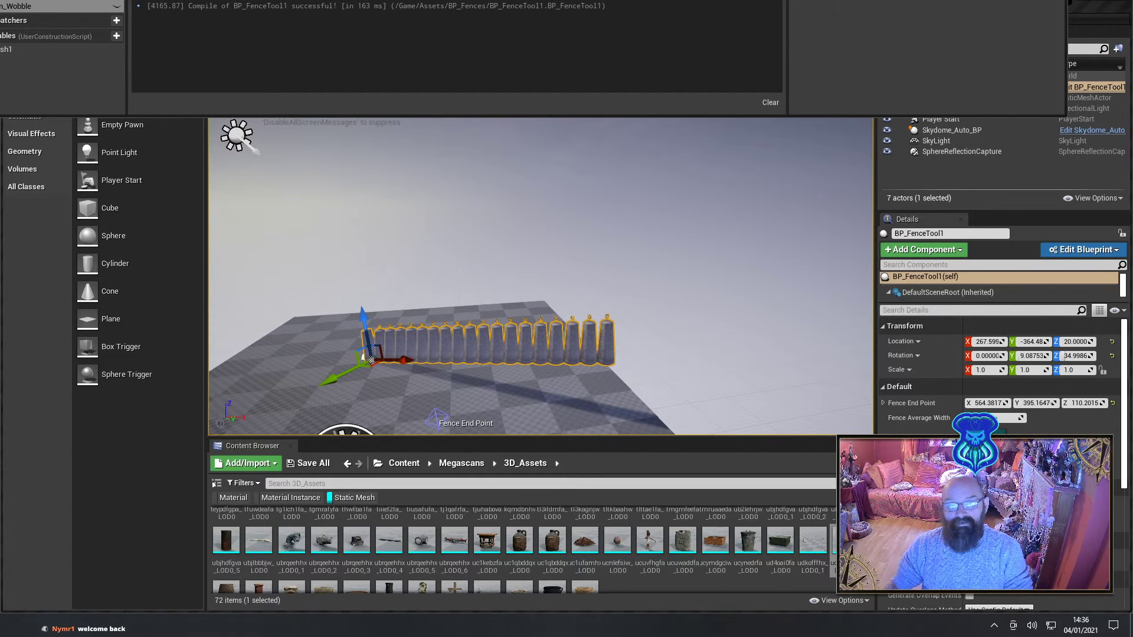
pyautogui.click(117, 6)
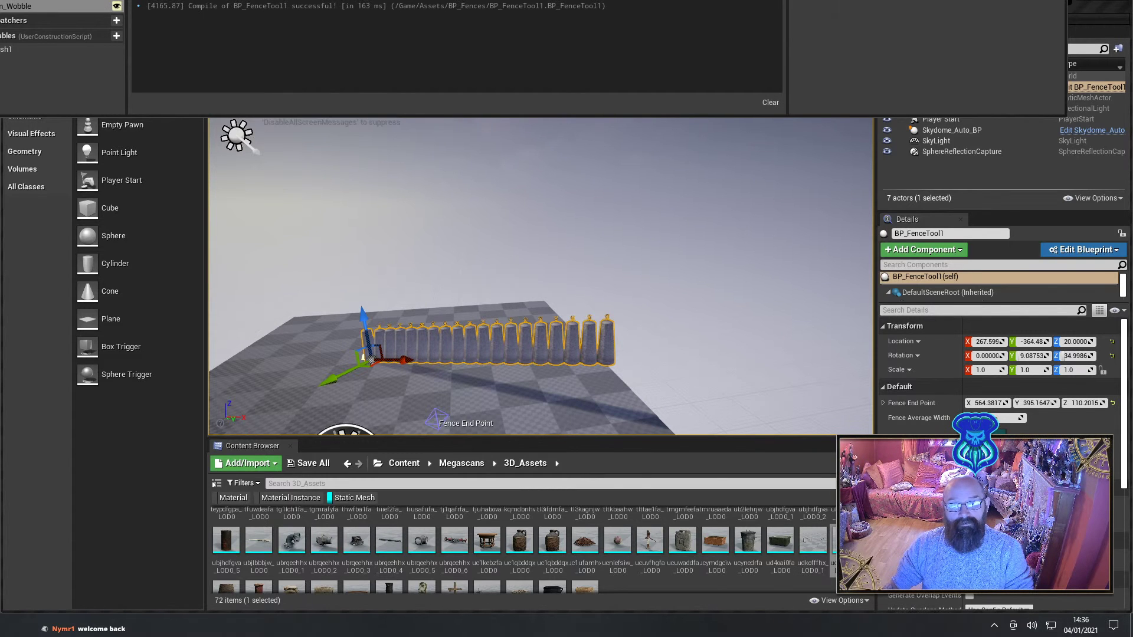
pyautogui.press('F7')
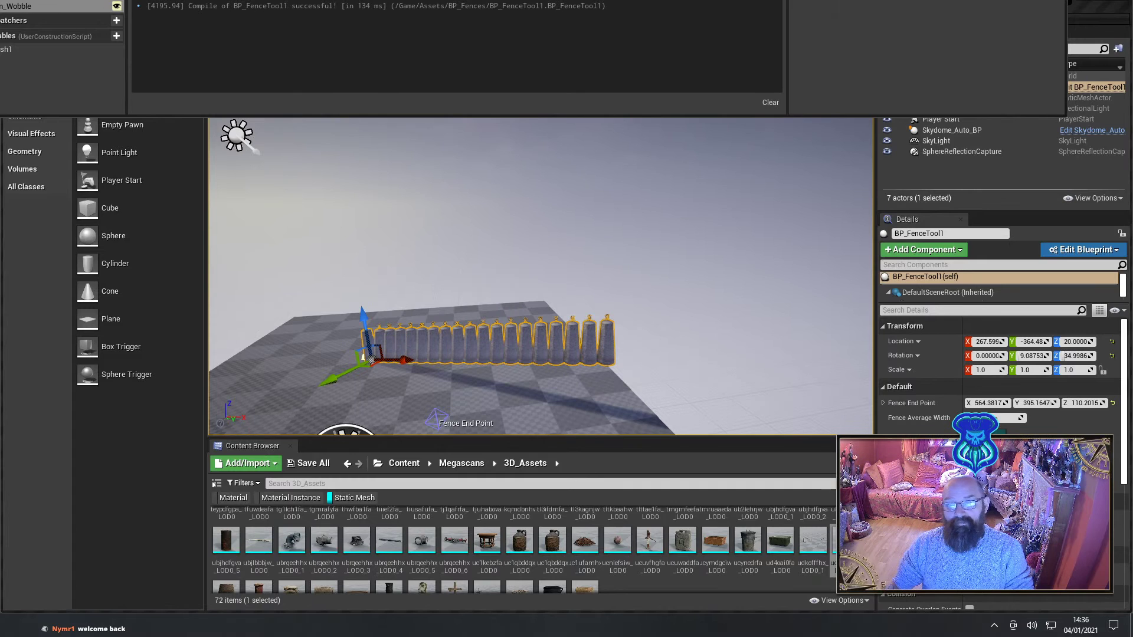
# Rename the new wobble variable to Maximum Random Wobble.
pyautogui.doubleClick(62, 9)
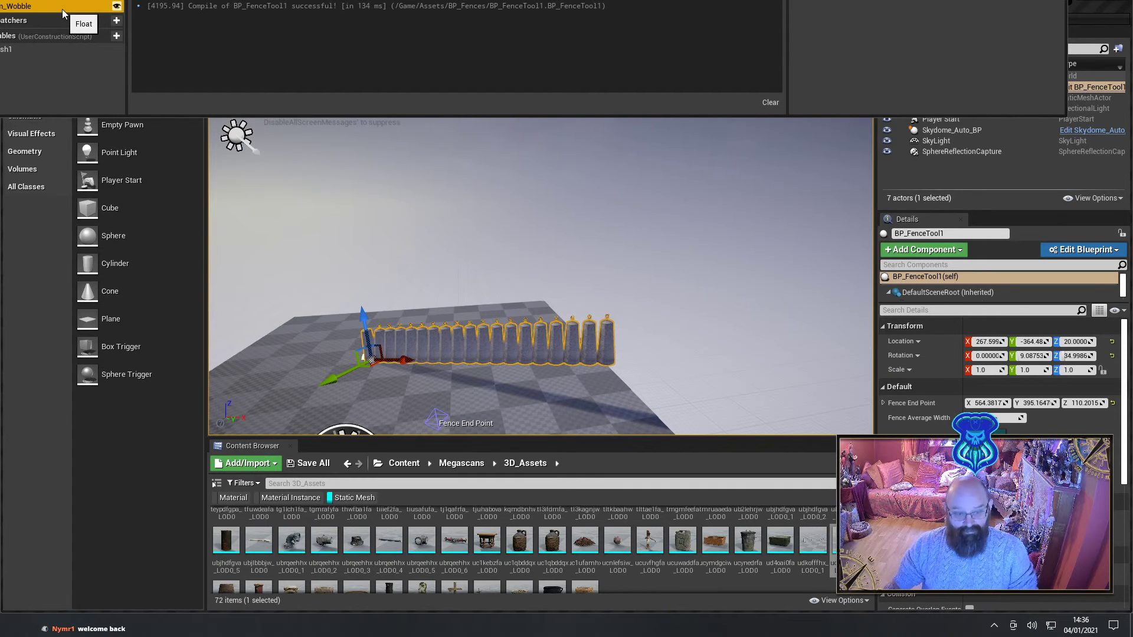
pyautogui.press('BackSpace')
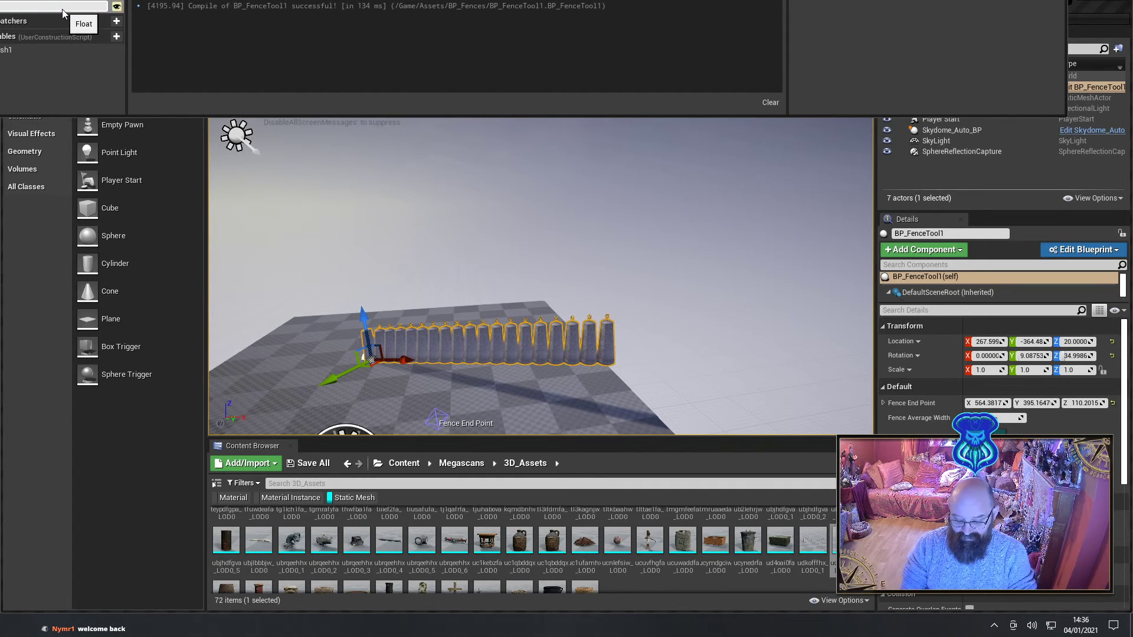
pyautogui.write('Maximum Rand')
pyautogui.press('BackSpace')
pyautogui.press('BackSpace')
pyautogui.press('BackSpace')
pyautogui.press('BackSpace')
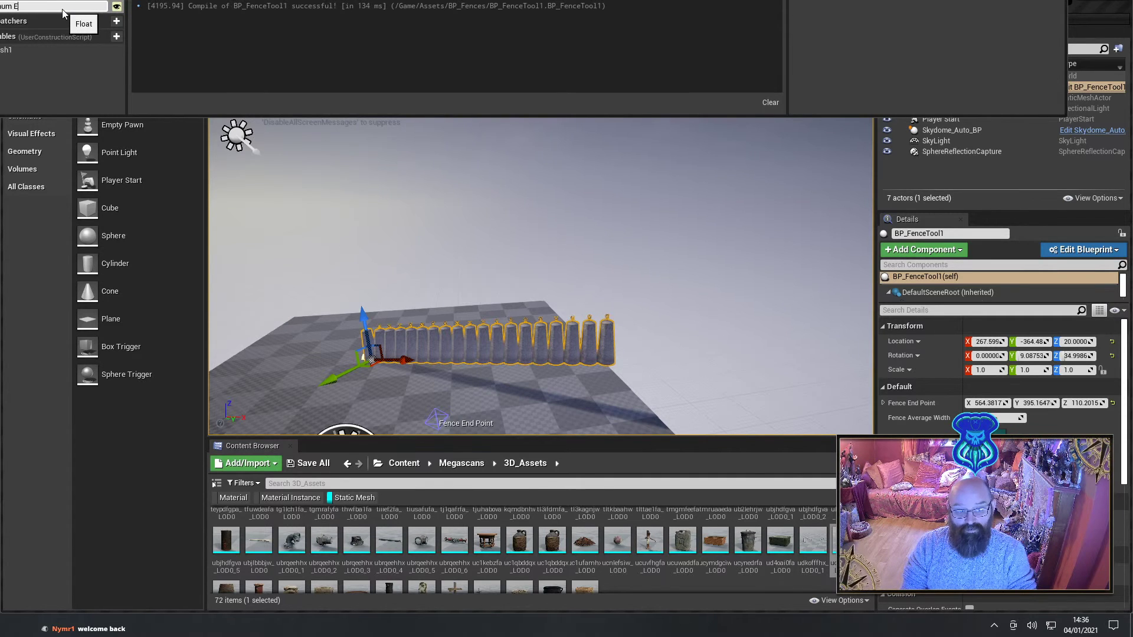
pyautogui.write('Random W')
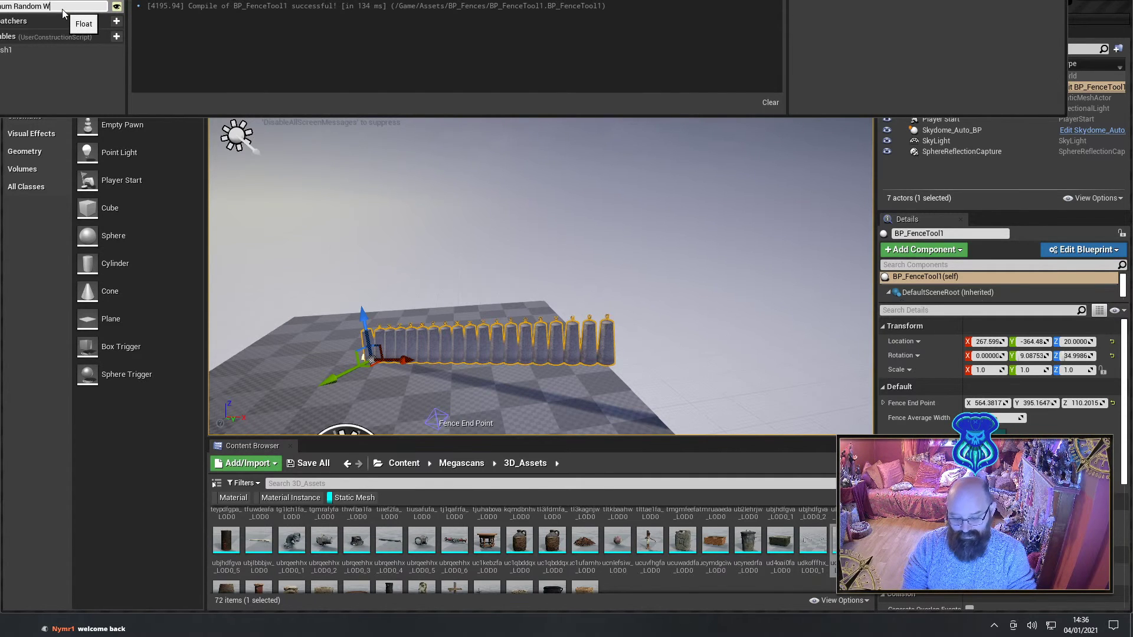
pyautogui.write('obble')
pyautogui.press('Return')
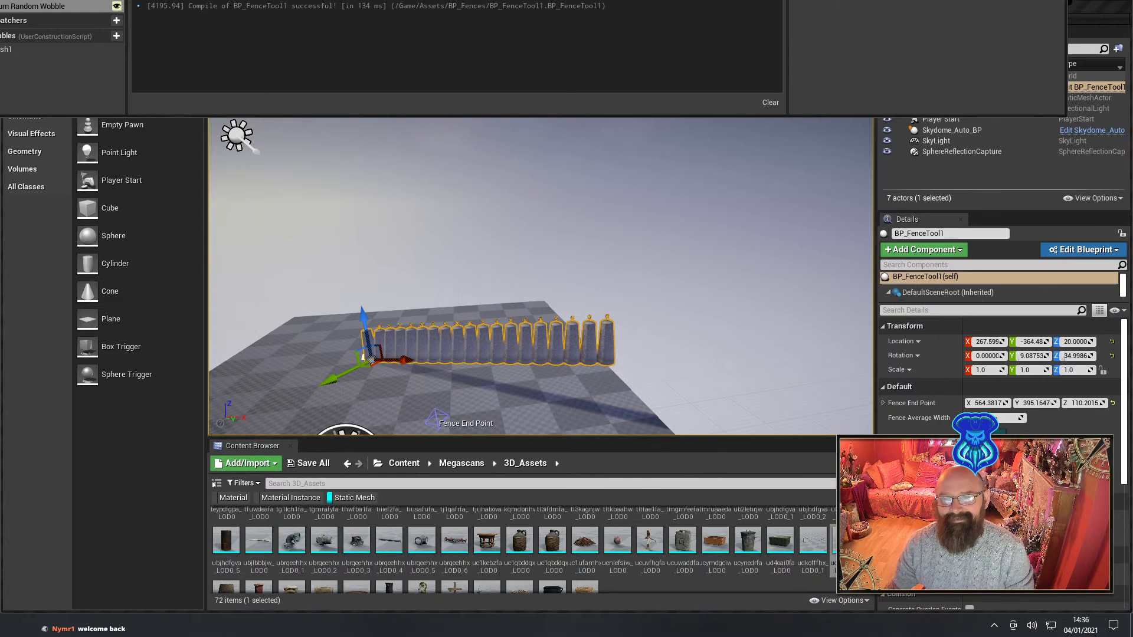
# Add a Random Float node to the construction script.
pyautogui.write('random')
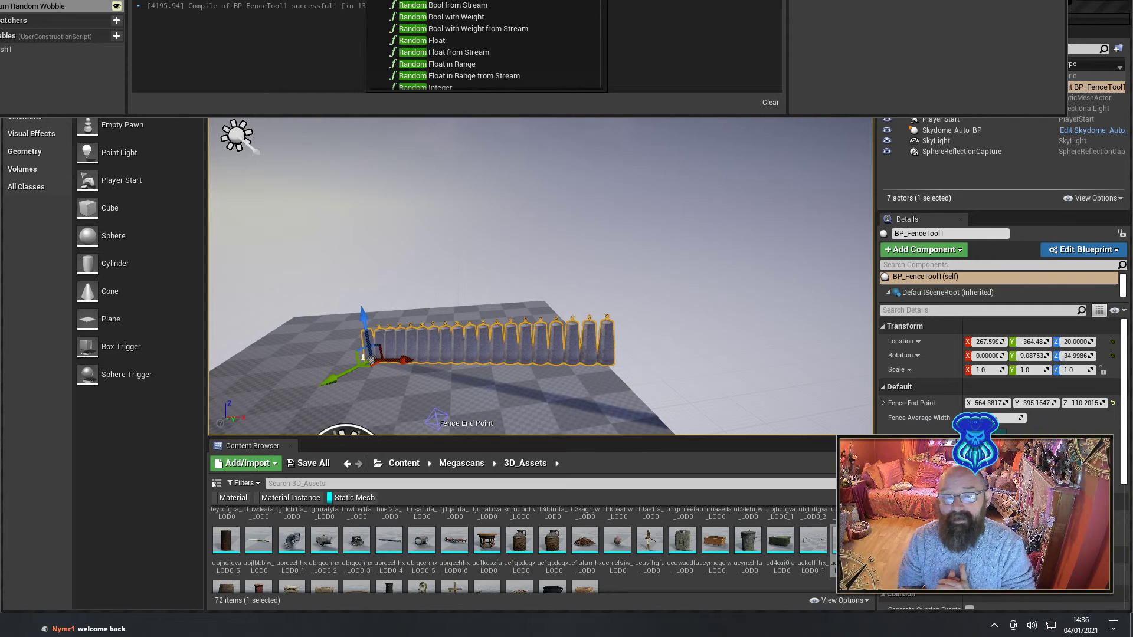
pyautogui.click(440, 42)
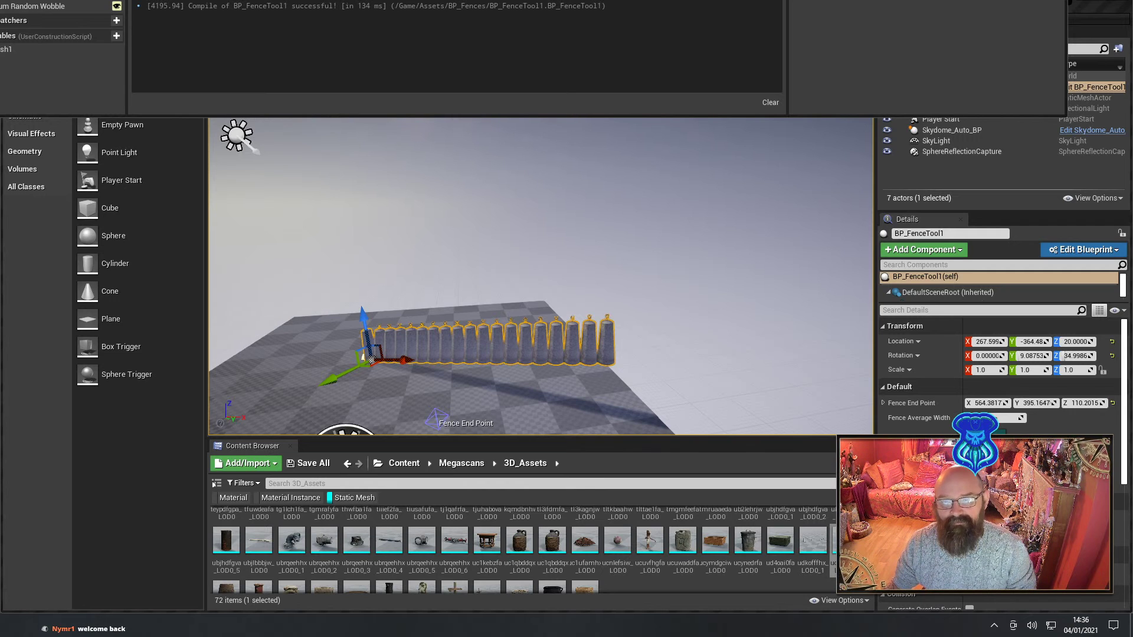
# Add a float multiply node to the construction script for the random wobble calculation.
pyautogui.write('multiply')
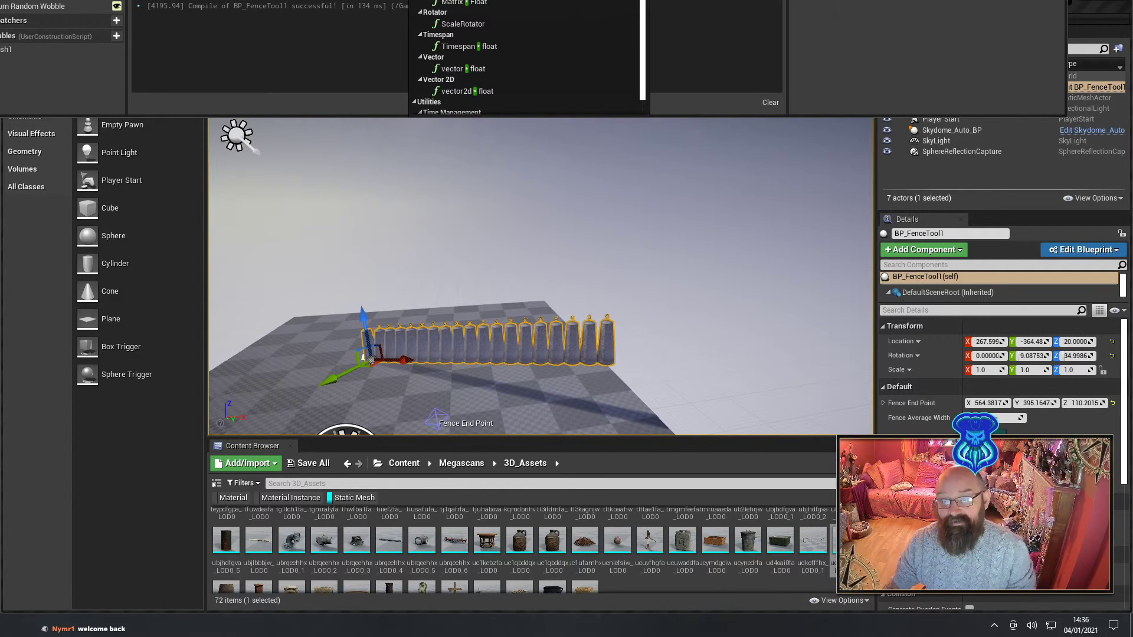
pyautogui.press('Return')
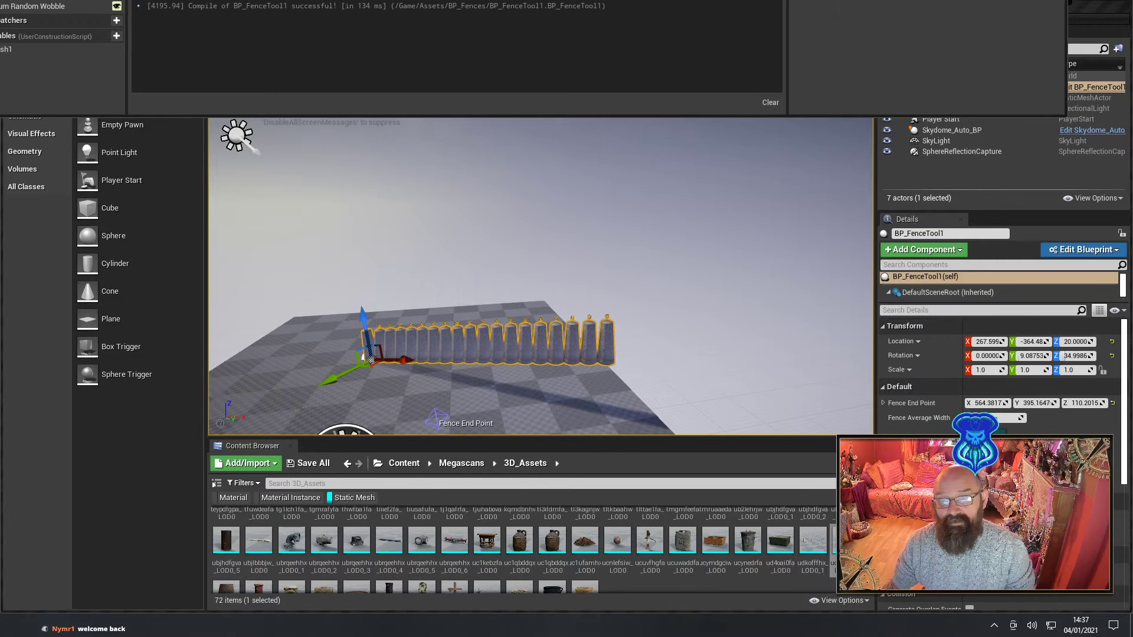
# Add a new variable below Maximum Random Wobble and name it Wobble.
pyautogui.click(20, 9)
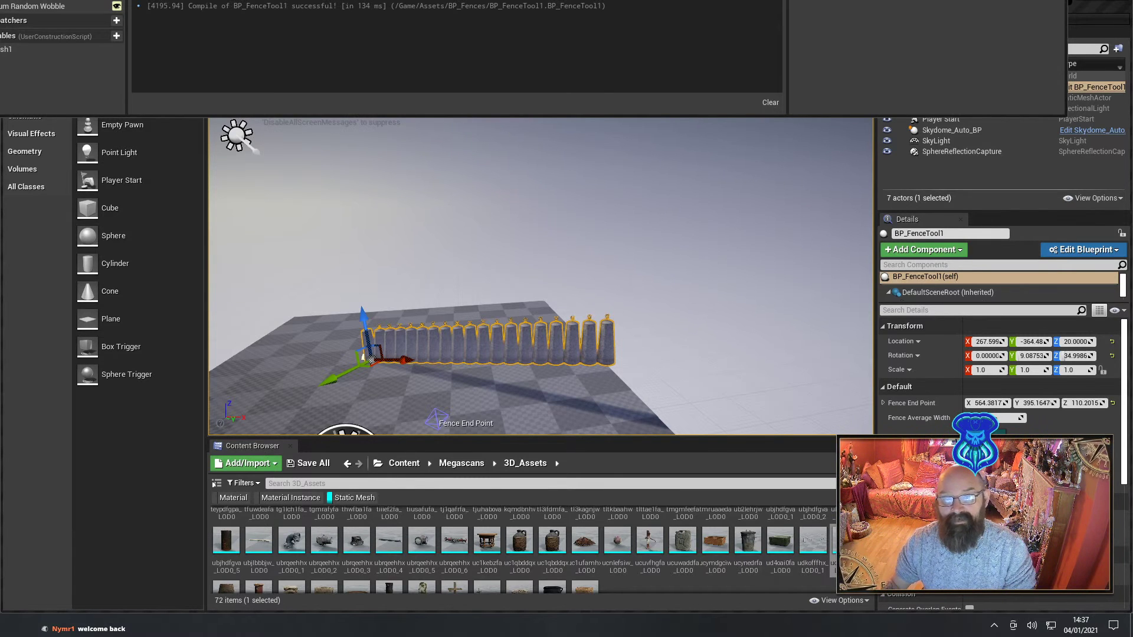
pyautogui.click(116, 0)
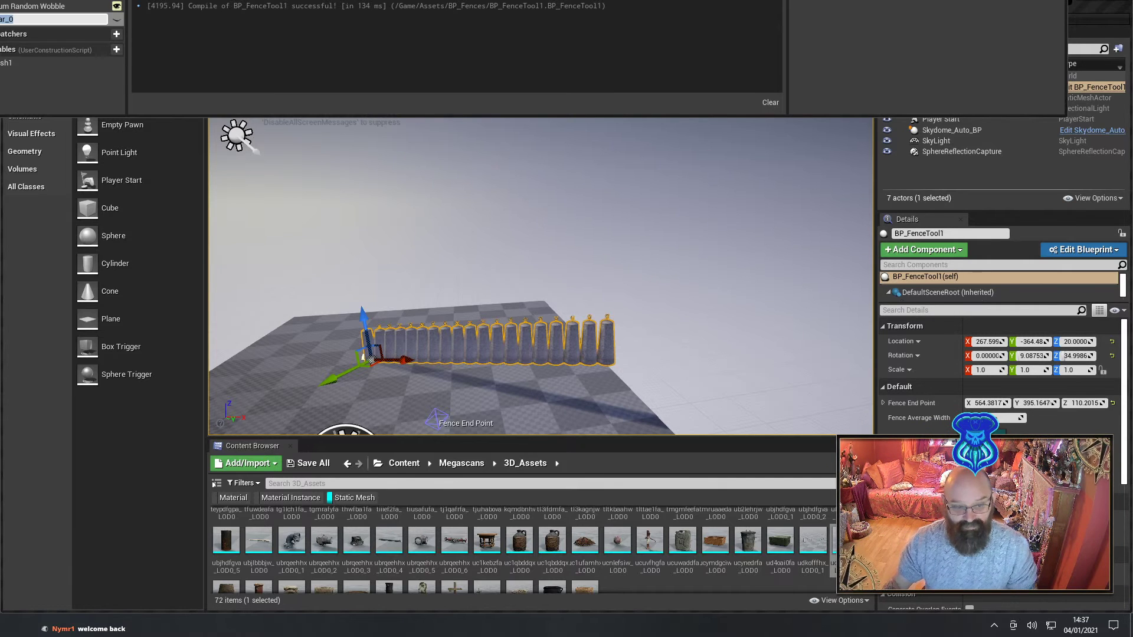
pyautogui.press('BackSpace')
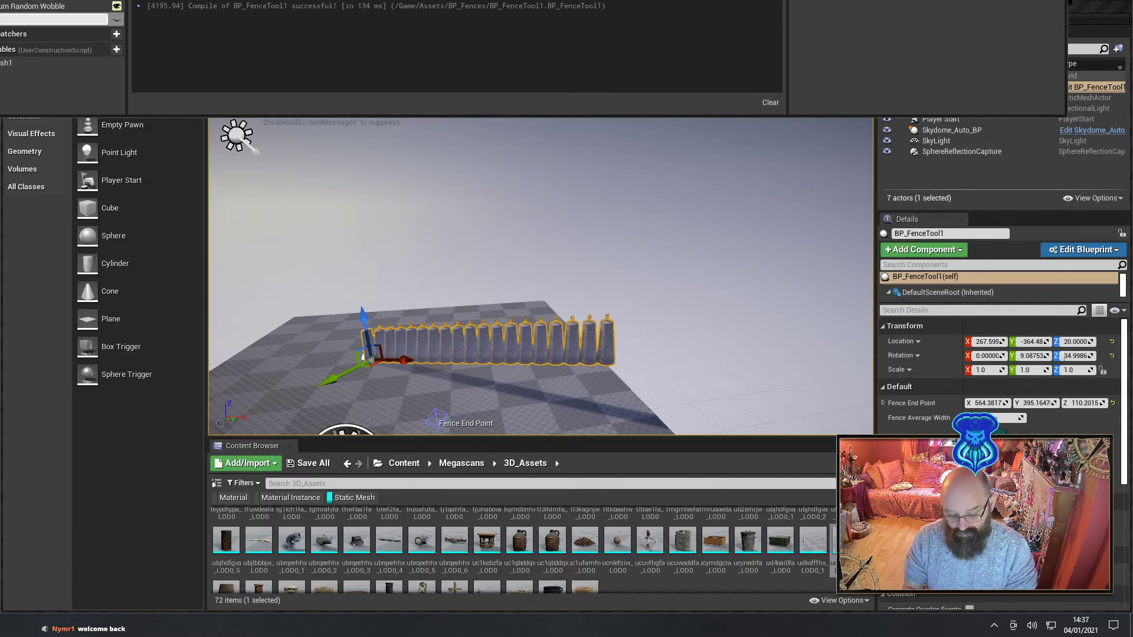
pyautogui.write('Wobble')
pyautogui.press('Return')
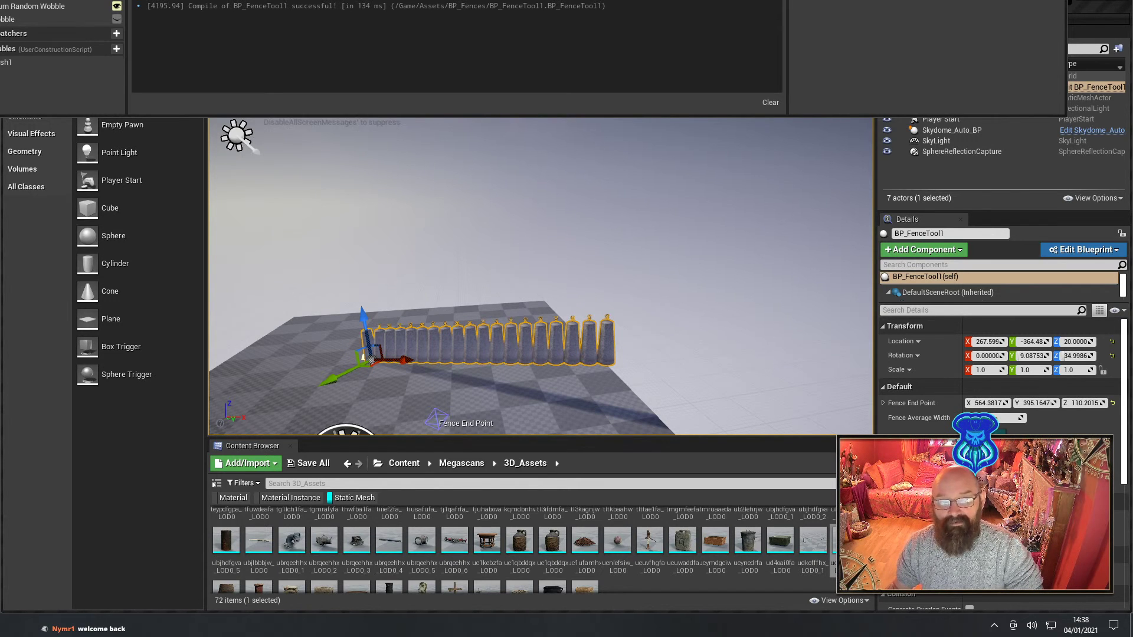
# Select the Wobble variable, switch to Maximum Random Wobble, and recompile BP_FenceTool1.
pyautogui.click(12, 19)
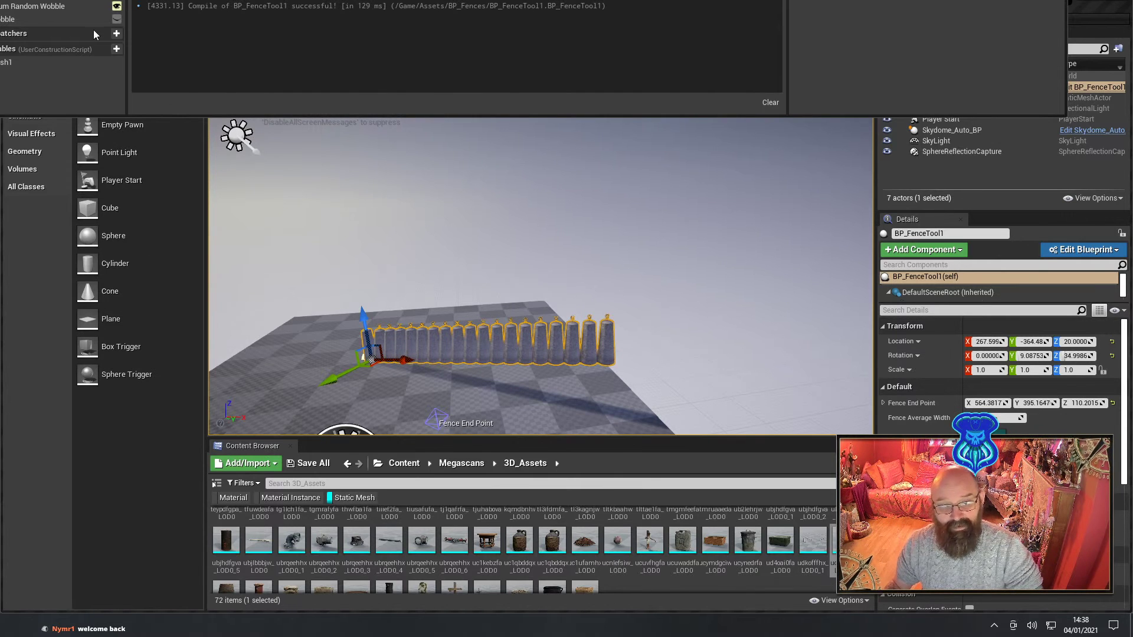
pyautogui.click(35, 6)
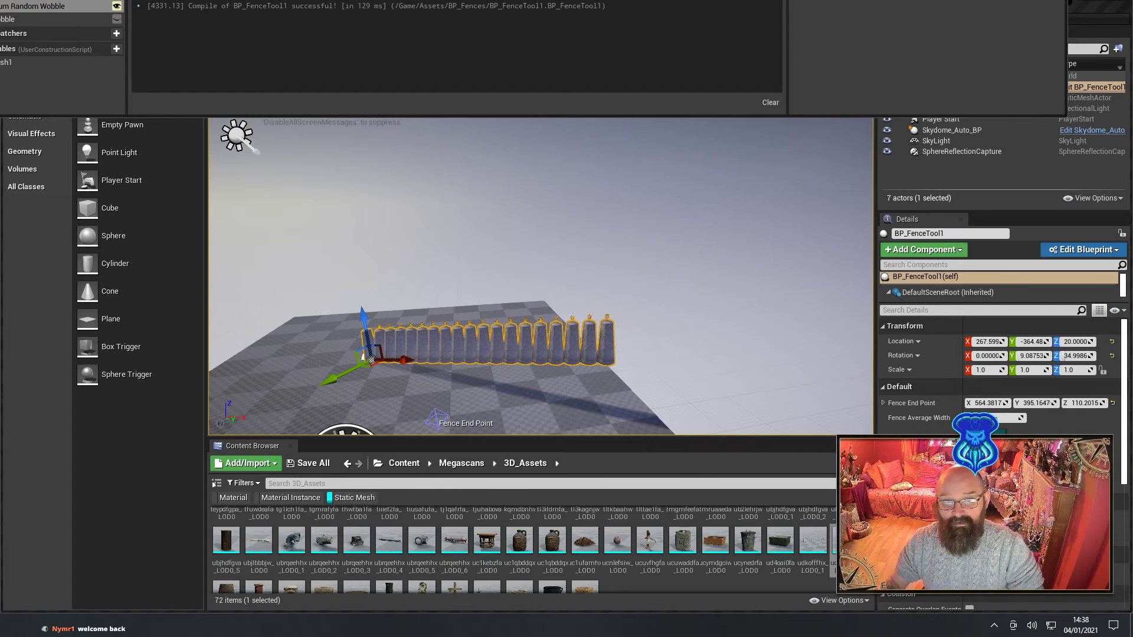
pyautogui.press('F7')
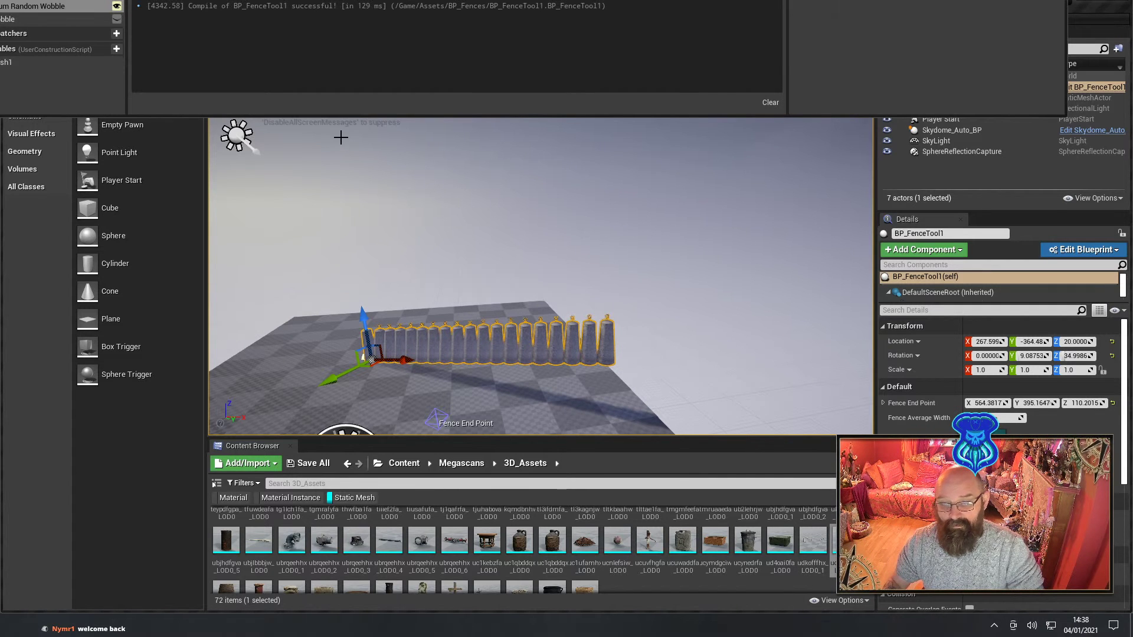
# Move the Fence End Point out to about X 649.2, Y 1474.3, recompile, and inspect the fence pieces up close.
pyautogui.moveTo(529, 148); pyautogui.dragTo(520, 216, button='right')
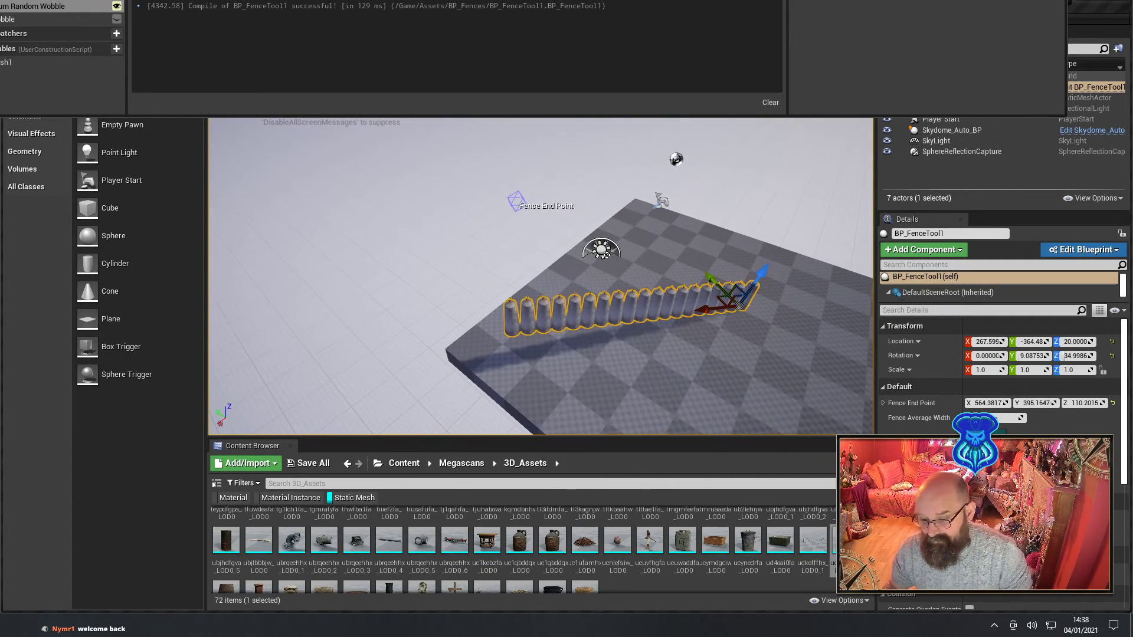
pyautogui.click(516, 201)
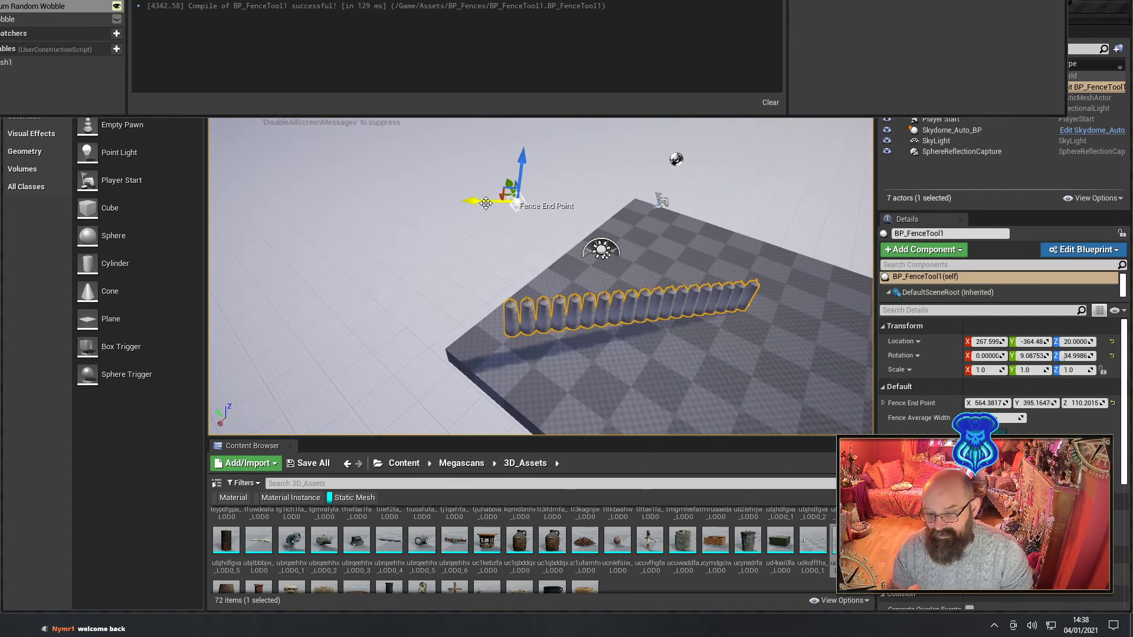
pyautogui.moveTo(485, 203); pyautogui.dragTo(262, 176)
pyautogui.moveTo(413, 266); pyautogui.dragTo(534, 141, button='right')
pyautogui.moveTo(354, 413); pyautogui.dragTo(393, 357, button='right')
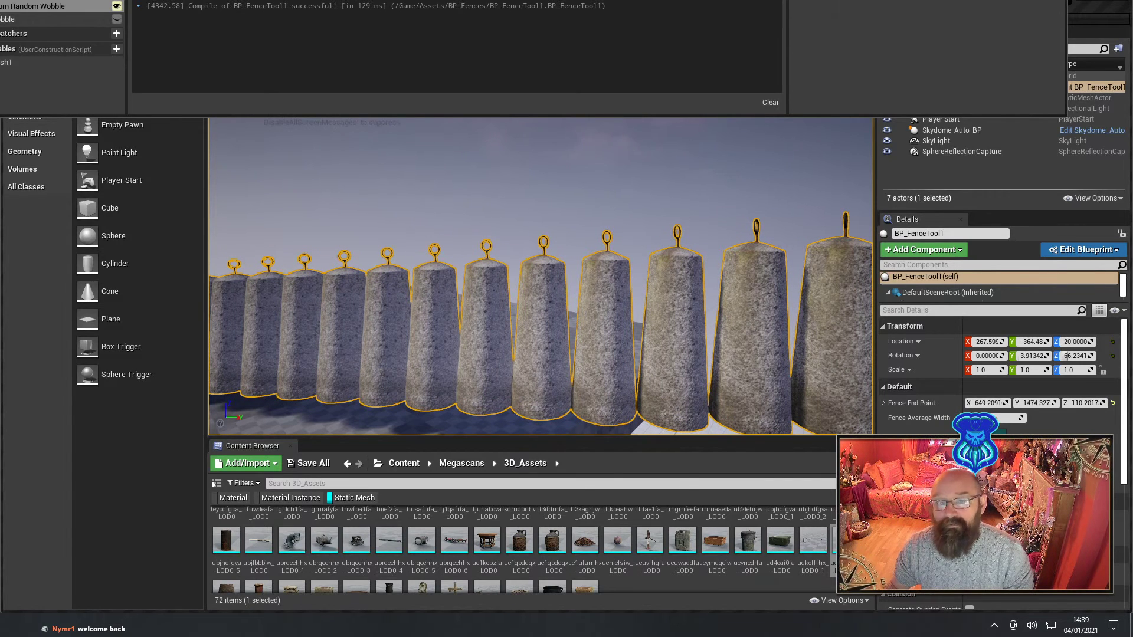
pyautogui.press('F7')
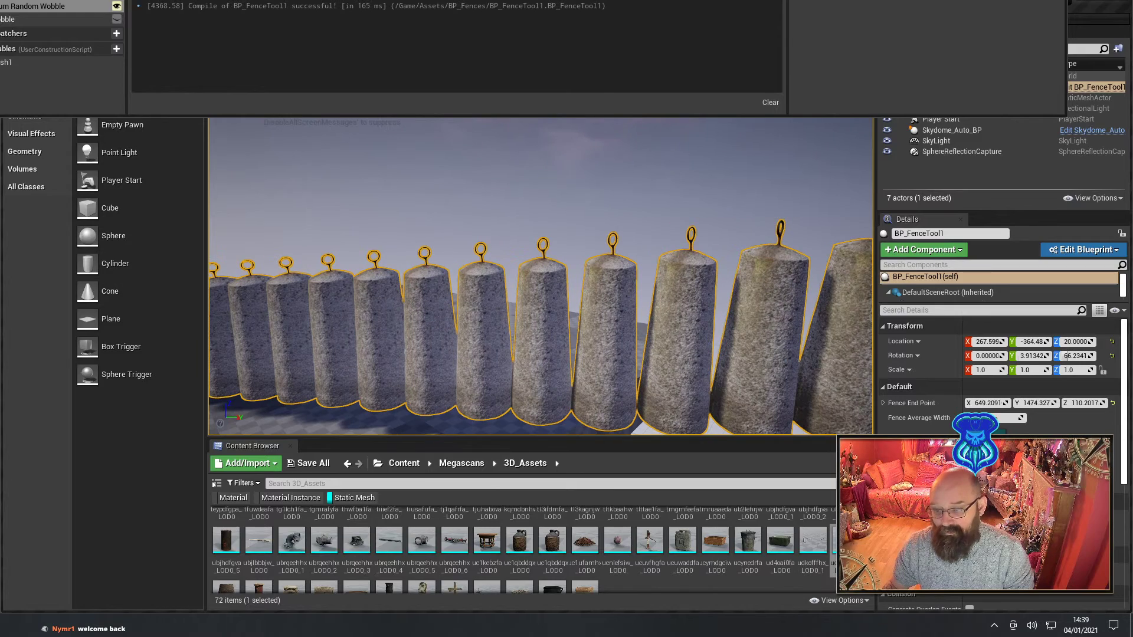
pyautogui.moveTo(460, 236); pyautogui.dragTo(555, 237, button='right')
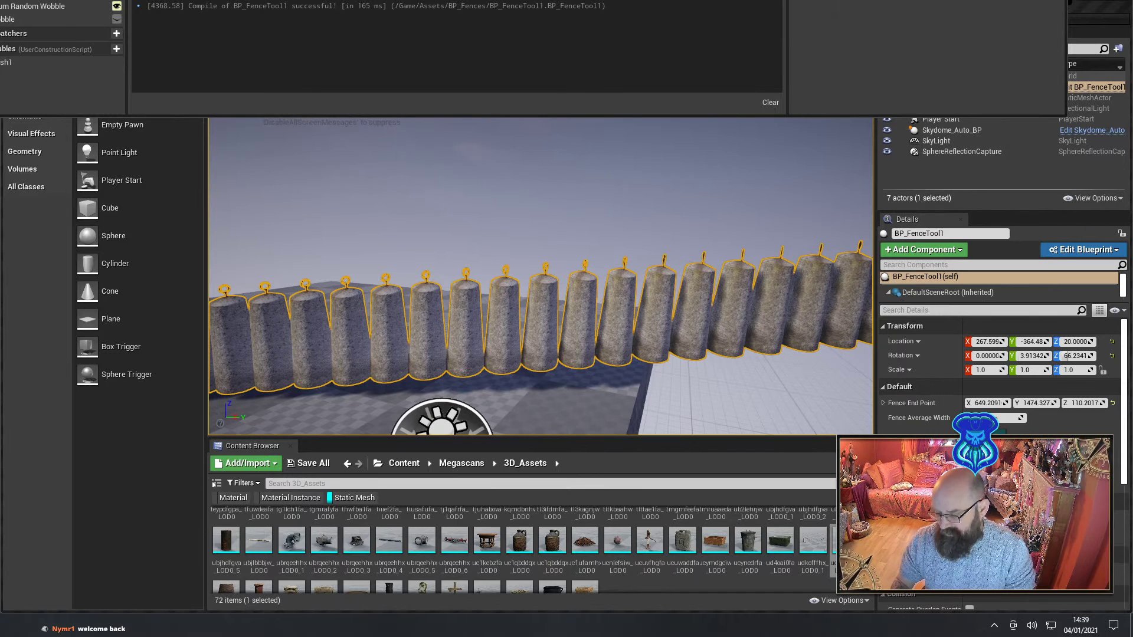
# Try progressively larger Maximum Random Wobble values, recompile, and examine the tilted fence pieces from a distance.
pyautogui.press('Return')
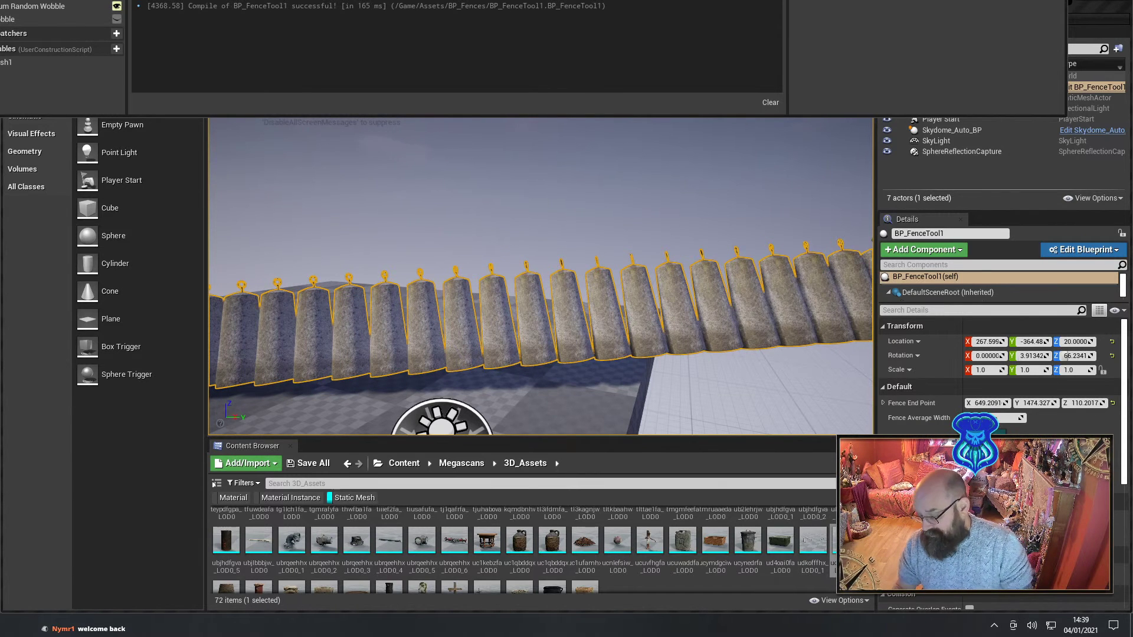
pyautogui.press('Return')
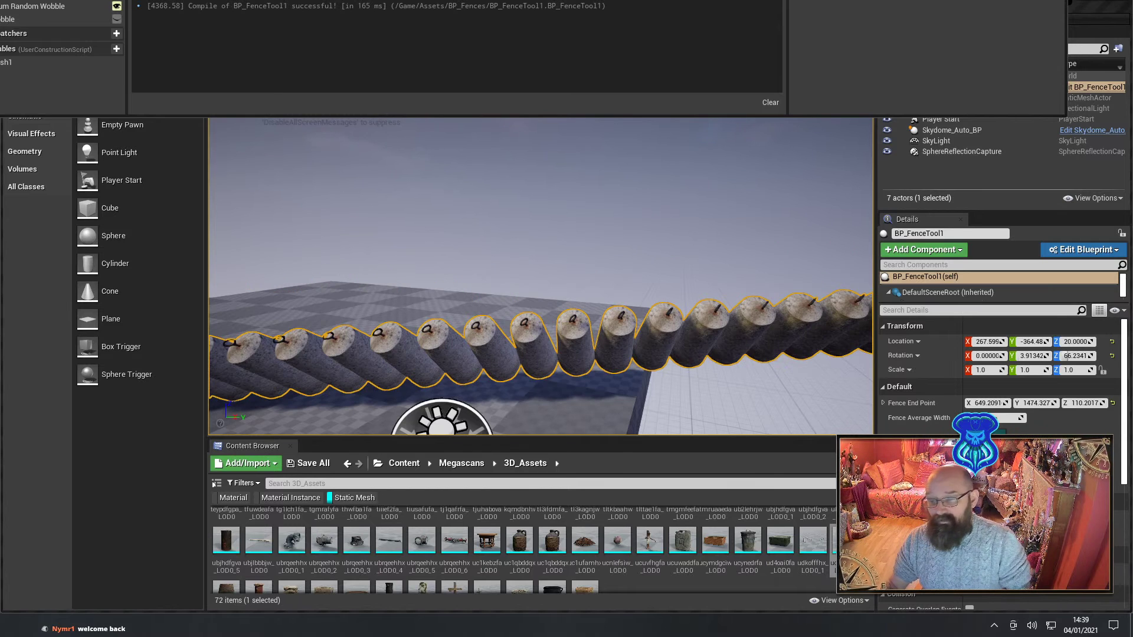
pyautogui.press('F7')
pyautogui.moveTo(416, 194); pyautogui.dragTo(437, 177, button='right')
pyautogui.press('d')
pyautogui.press('w')
pyautogui.press('s')
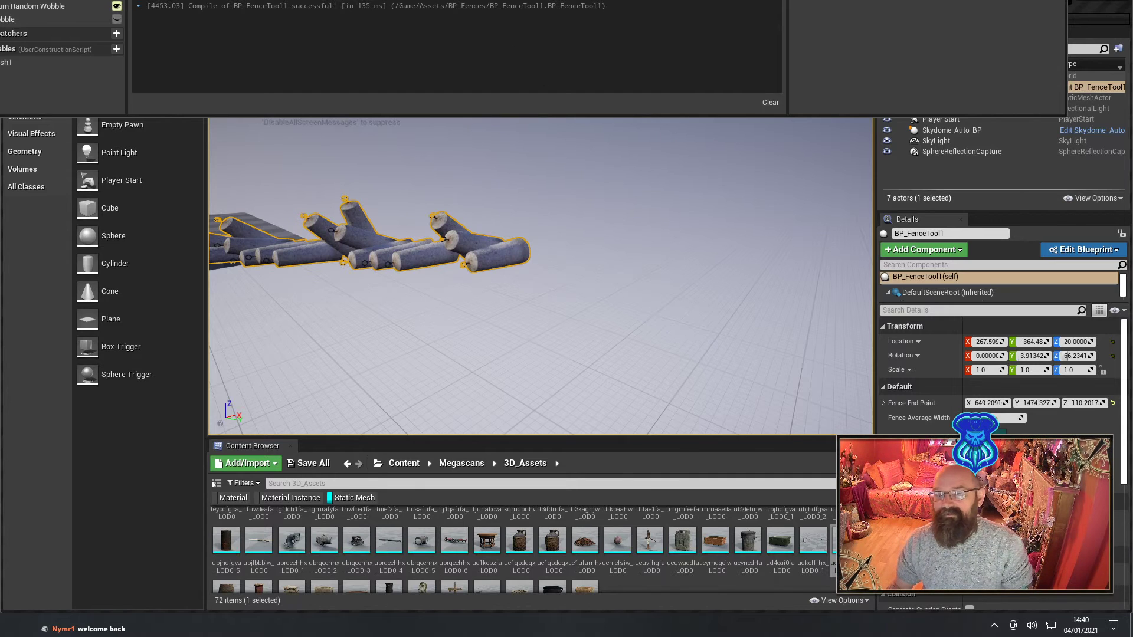
# Reduce Maximum Random Wobble, widen the spacing between the fence pieces, and recompile the blueprint.
pyautogui.click(13, 7)
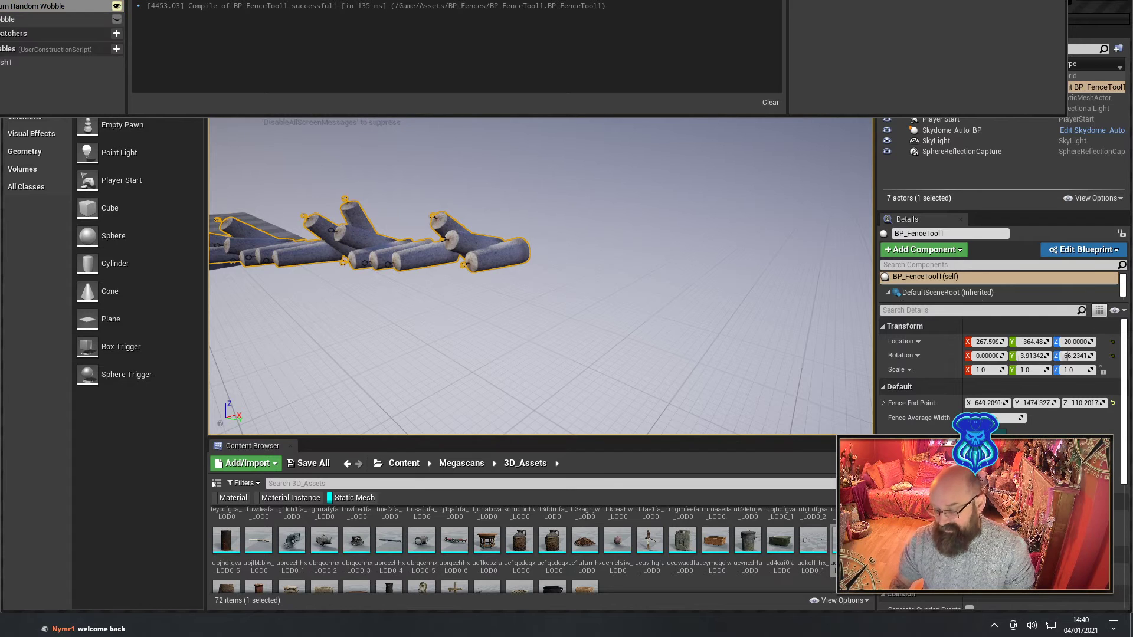
pyautogui.press('Return')
pyautogui.moveTo(430, 222); pyautogui.dragTo(378, 219, button='right')
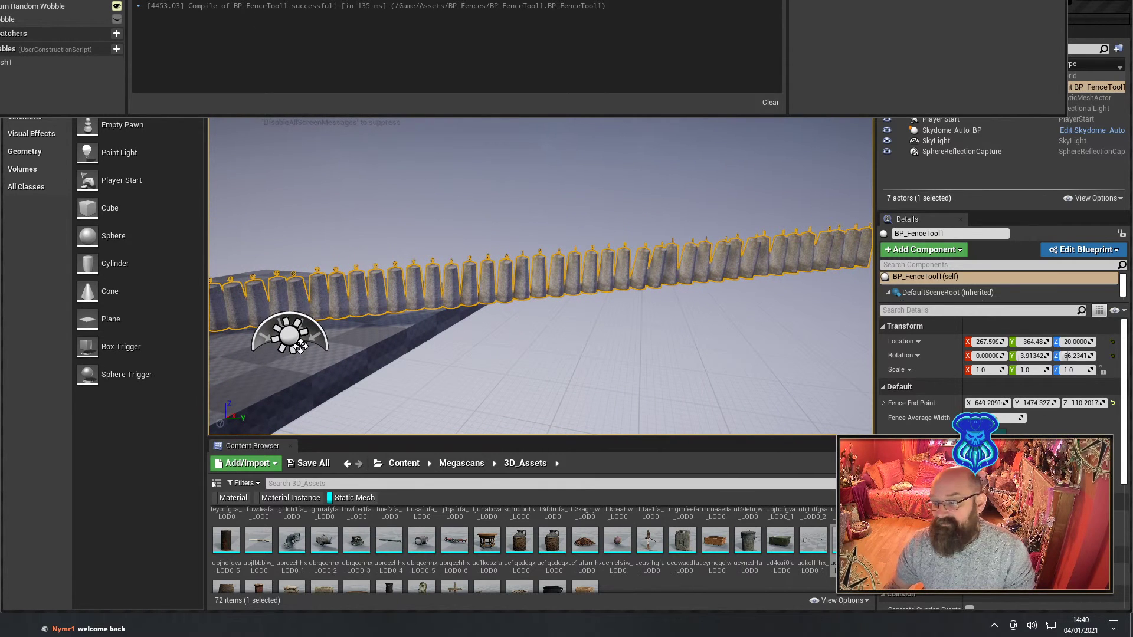
pyautogui.press('Return')
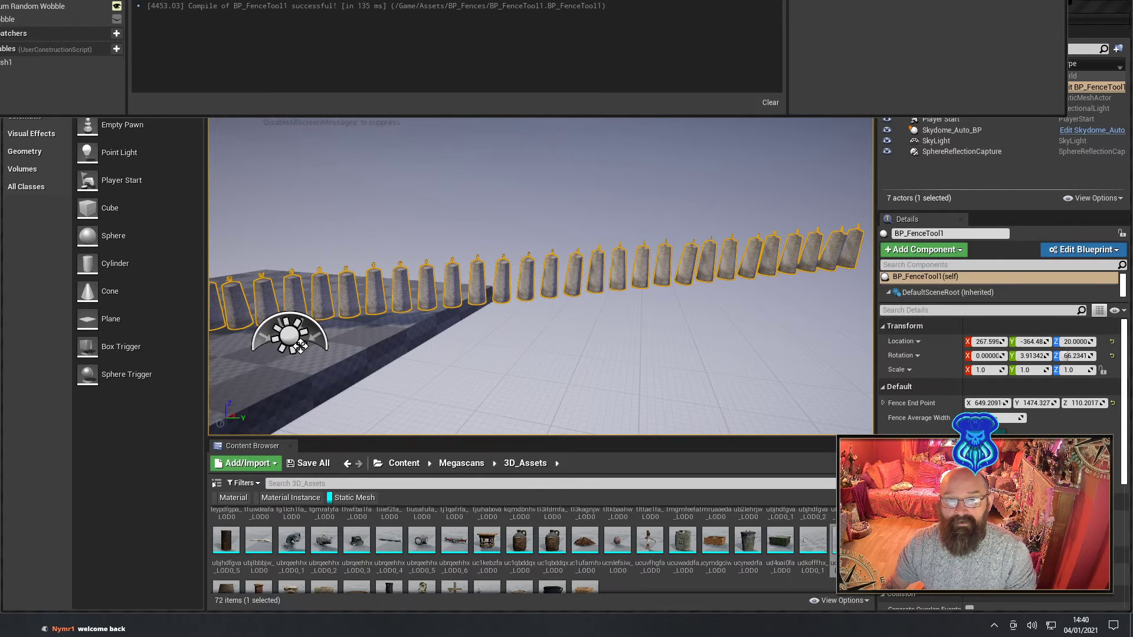
pyautogui.press('F7')
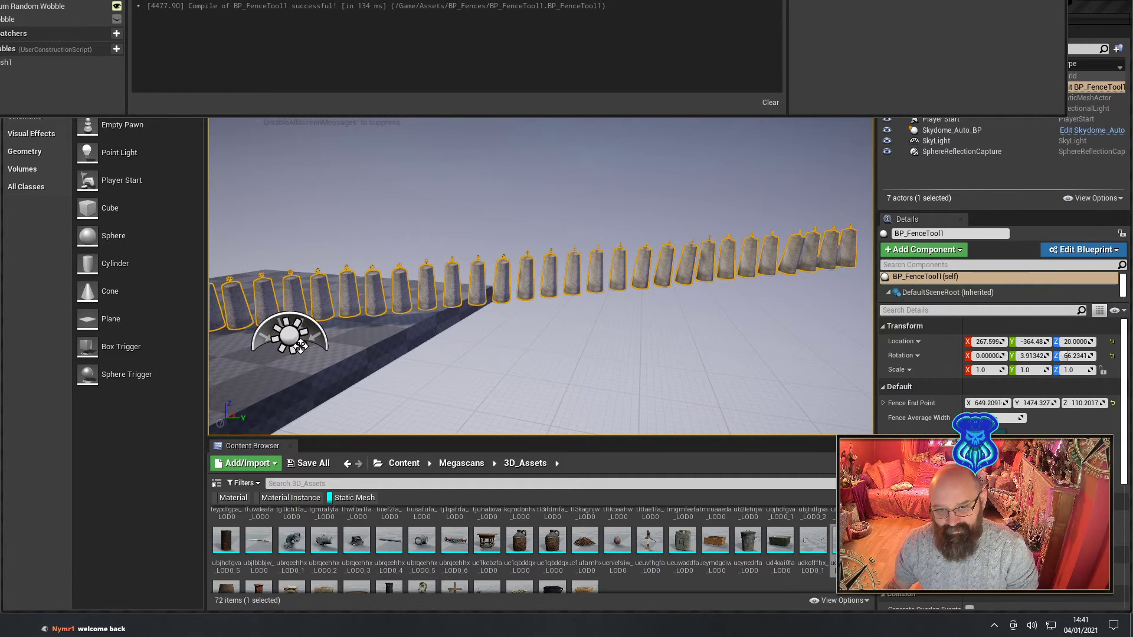
# Search the available node actions for "get mesh" and "mesh", and look through the Static Mesh functions.
pyautogui.write('get mes')
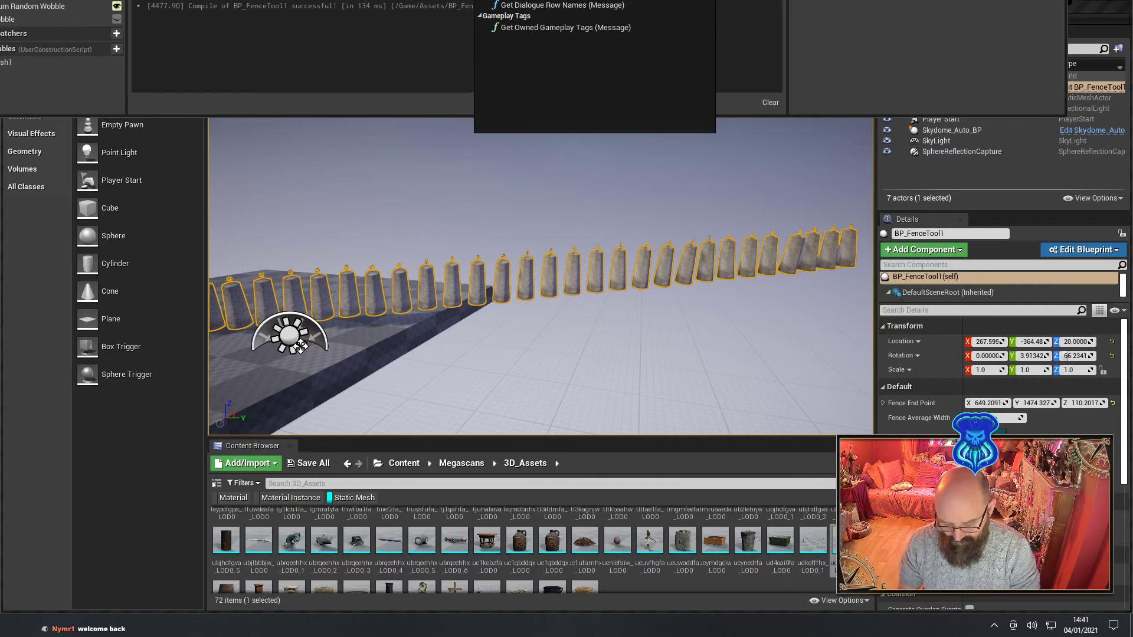
pyautogui.write('h')
pyautogui.press('BackSpace')
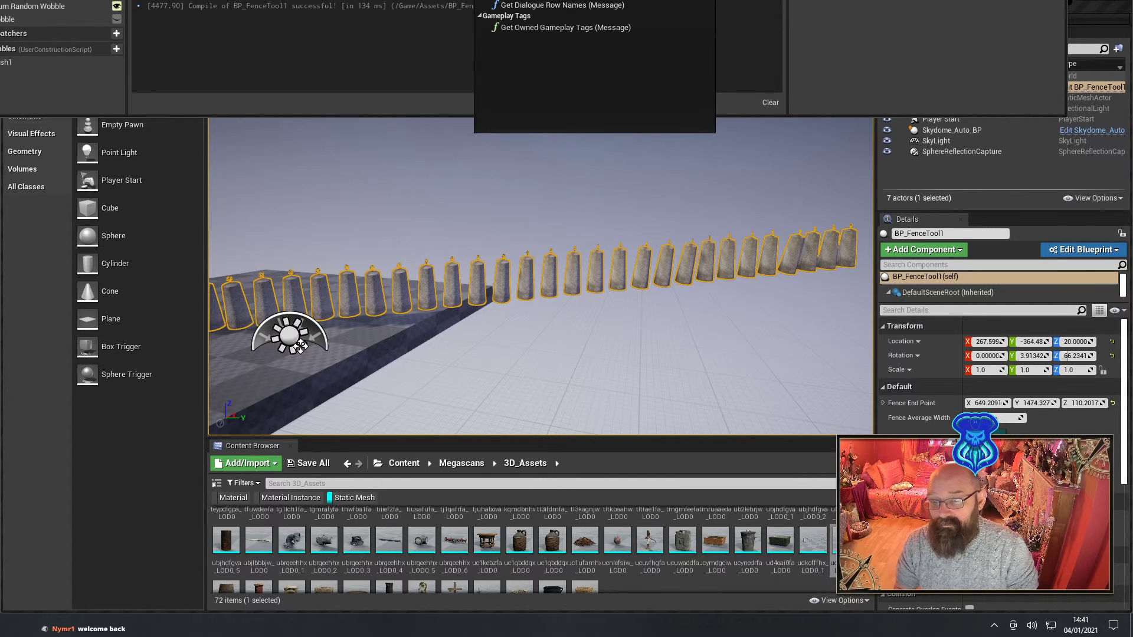
pyautogui.press('BackSpace')
pyautogui.press('BackSpace')
pyautogui.press('BackSpace')
pyautogui.write('bo')
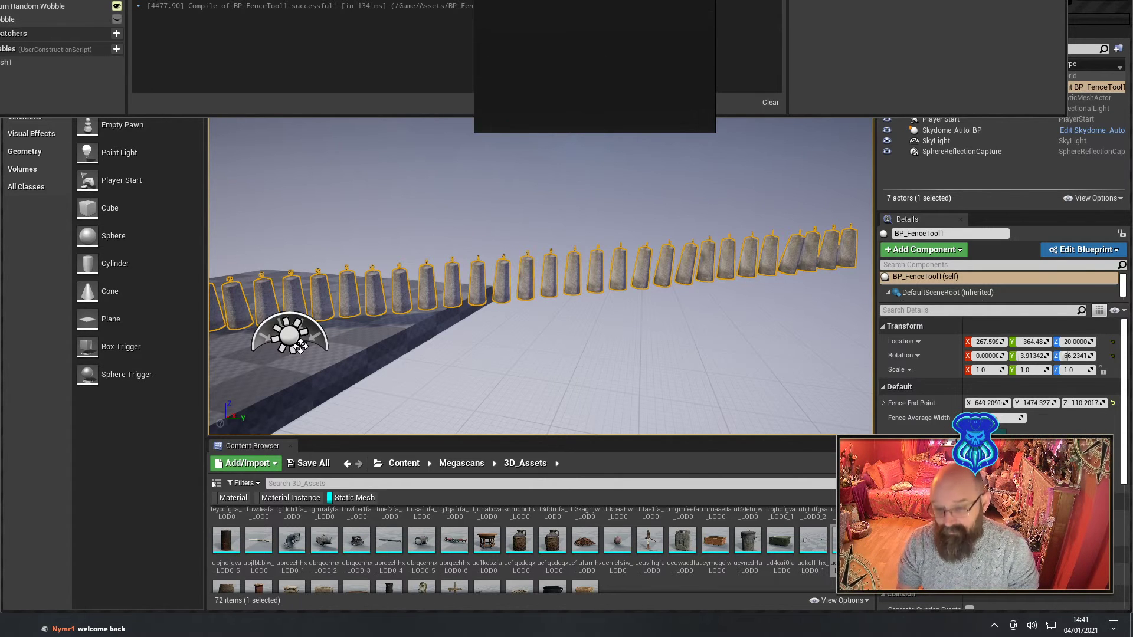
pyautogui.press('BackSpace')
pyautogui.press('BackSpace')
pyautogui.press('BackSpace')
pyautogui.press('BackSpace')
pyautogui.press('BackSpace')
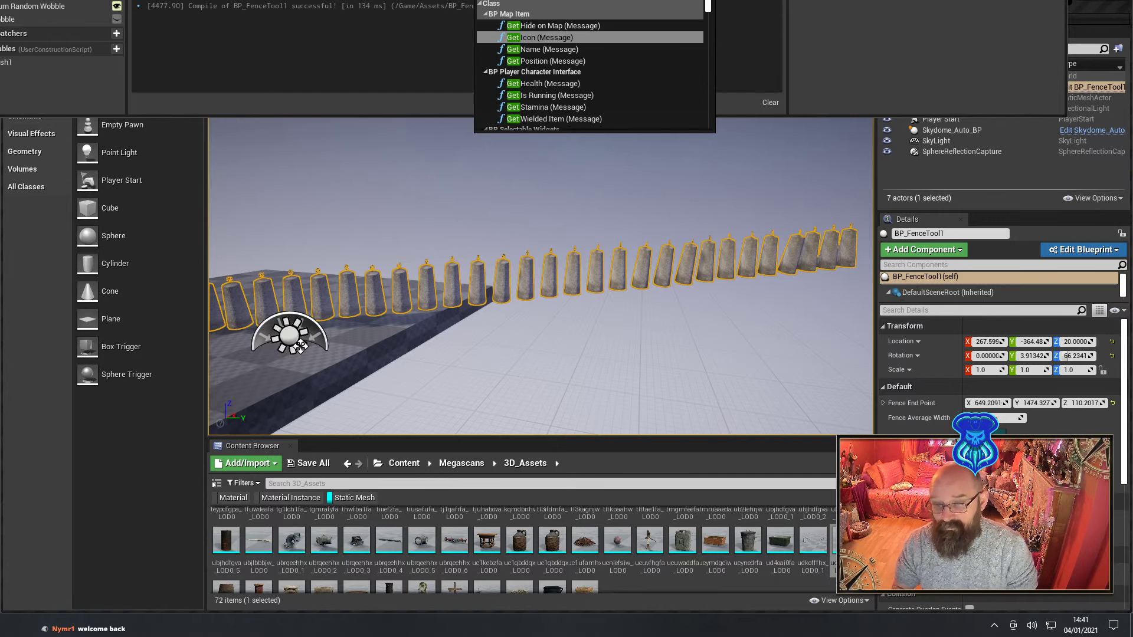
pyautogui.write('mesh')
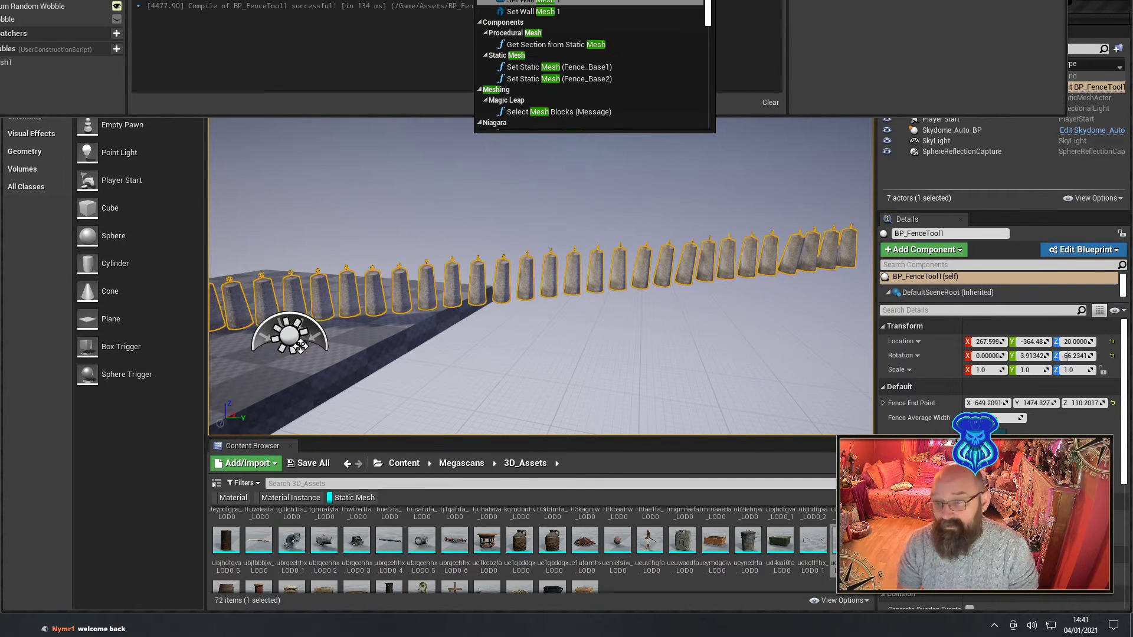
pyautogui.scroll(-5, 565, 6)
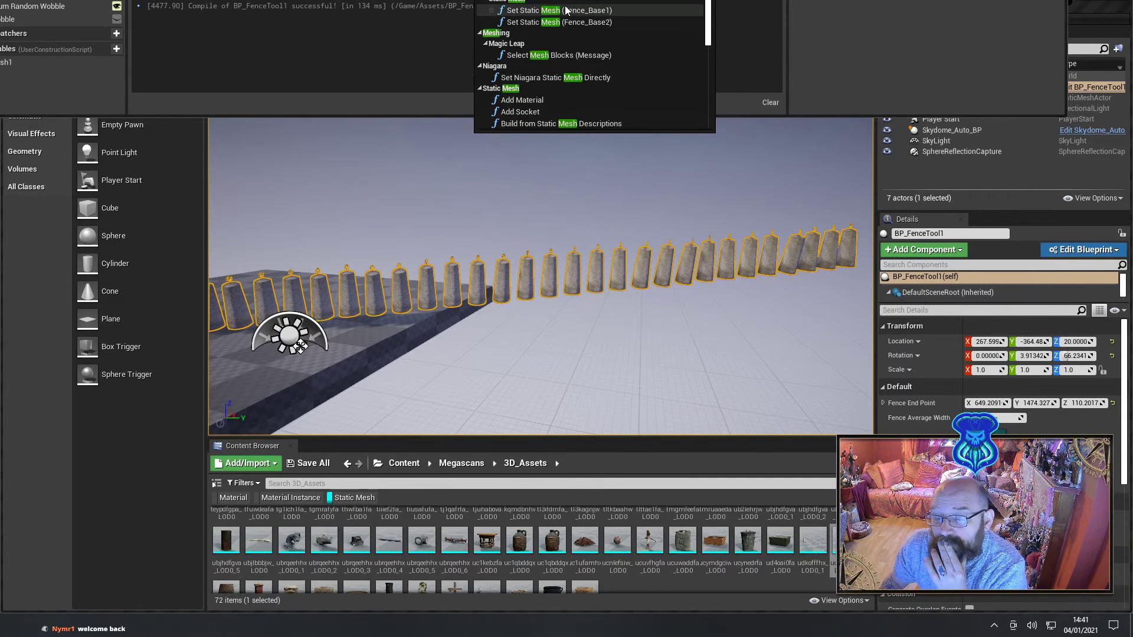
pyautogui.scroll(-3, 564, 6)
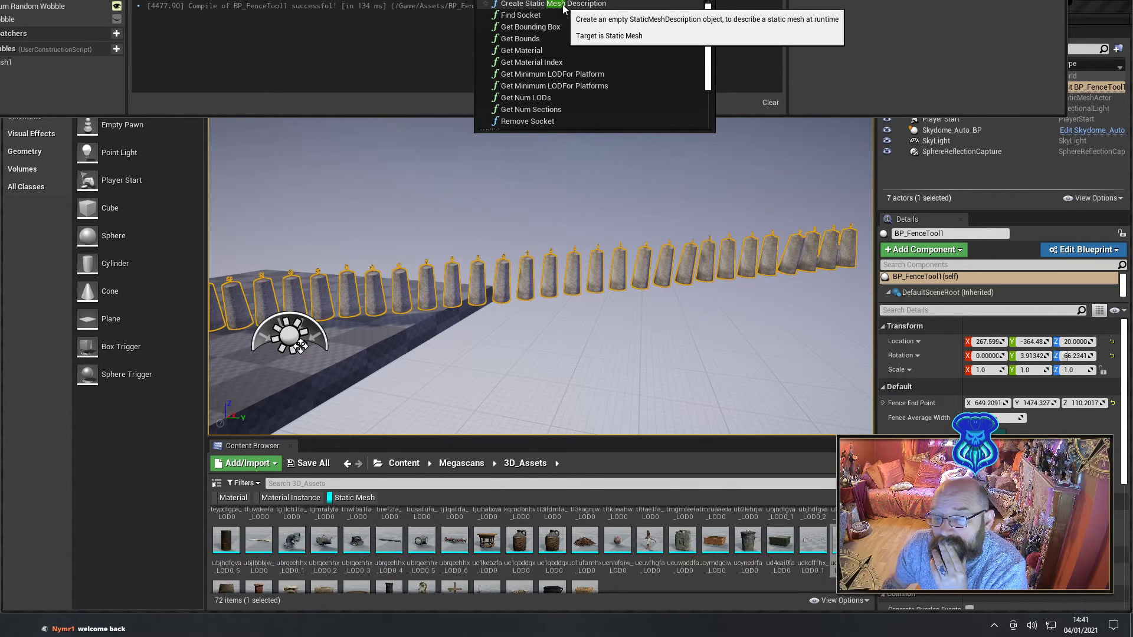
pyautogui.scroll(-3, 566, 4)
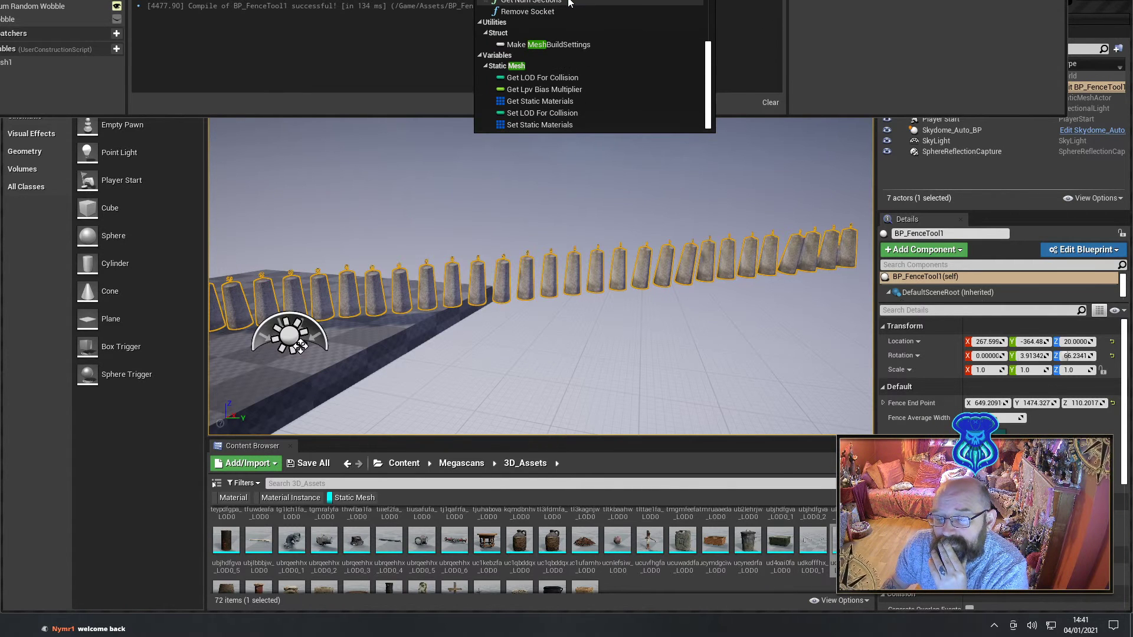
pyautogui.click(570, 0)
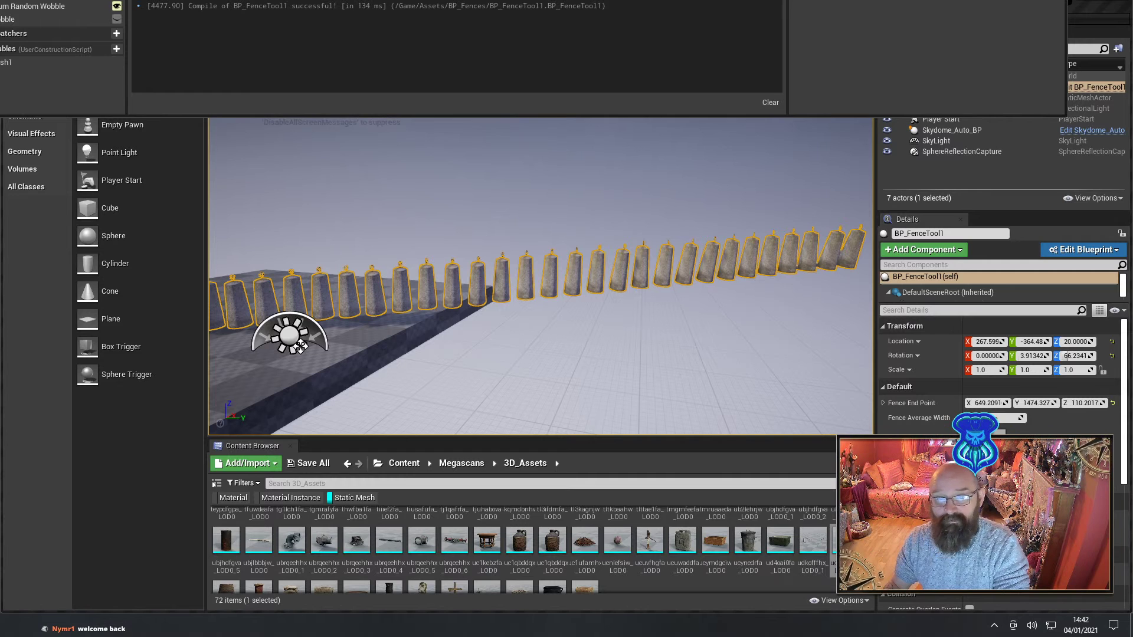
# Recompile the blueprint and delete the local wall mesh variable from the construction script.
pyautogui.press('F7')
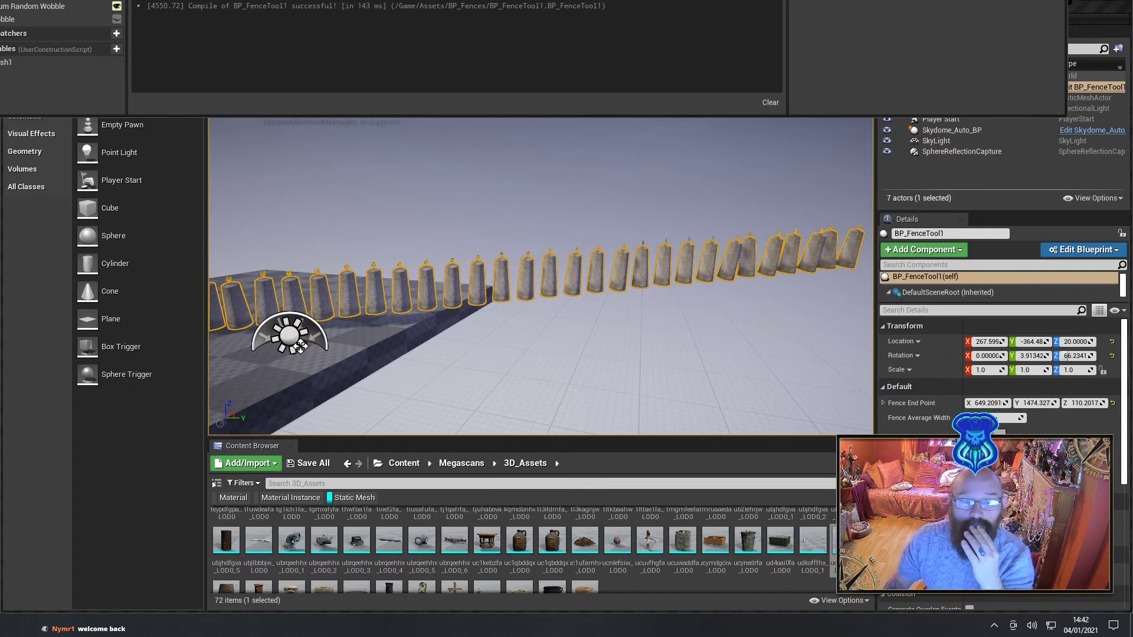
pyautogui.click(10, 62)
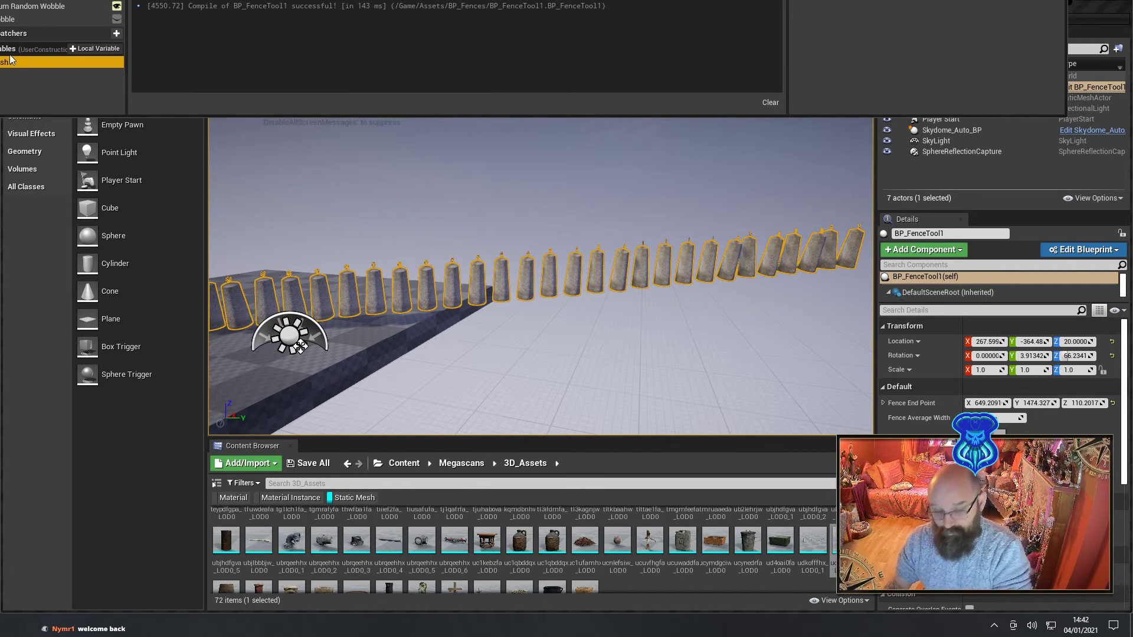
pyautogui.press('Delete')
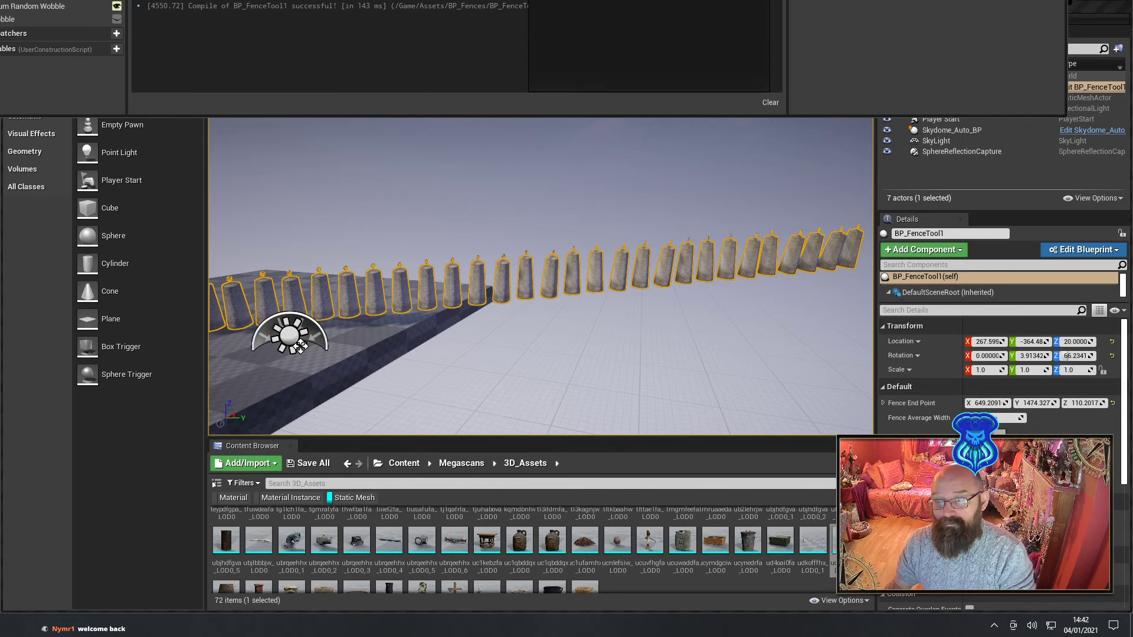
# Promote the mesh input to a new blueprint variable and name it Mesh.
pyautogui.click(566, 0)
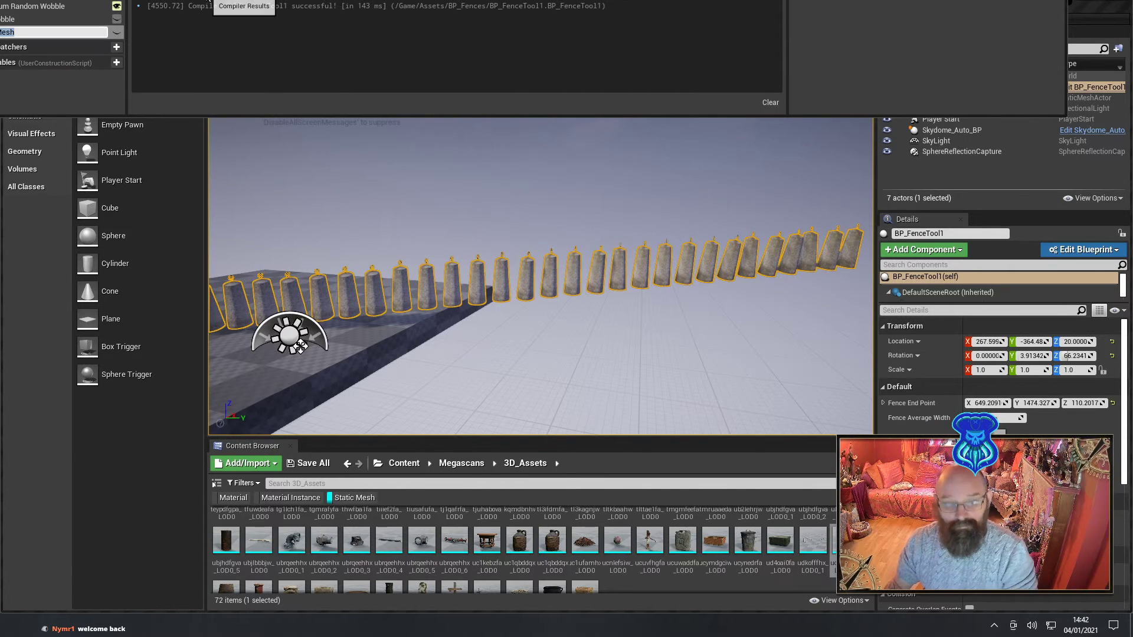
pyautogui.write('Mesh')
pyautogui.press('Return')
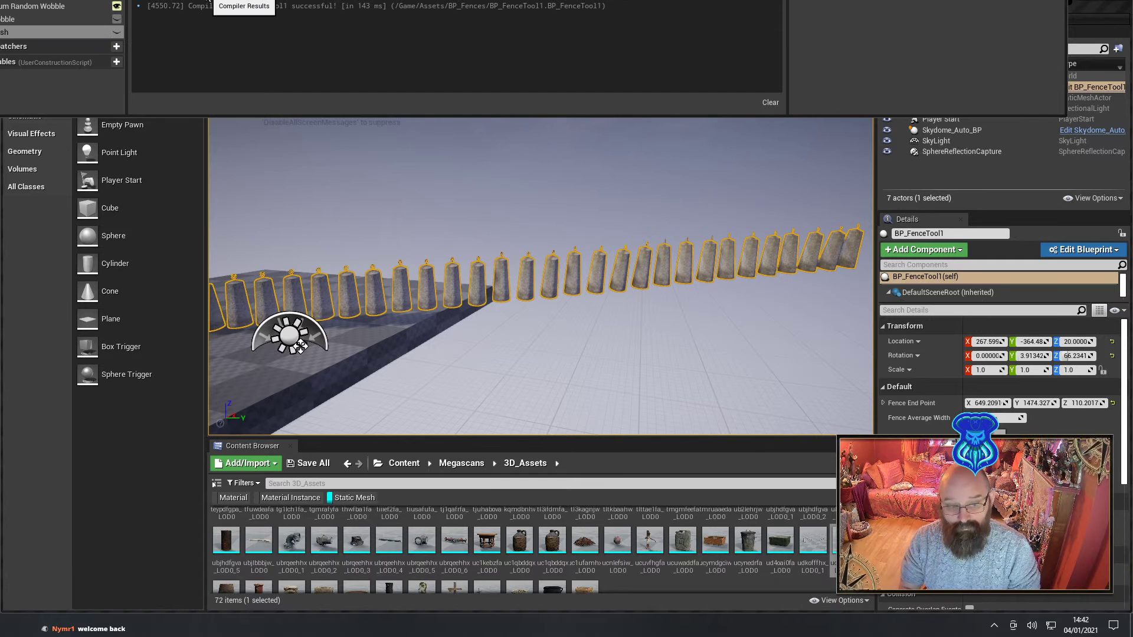
# Make the Mesh variable publicly editable, recompile the blueprint, and try to assign it a static mesh from the 3D_Assets folder.
pyautogui.click(116, 33)
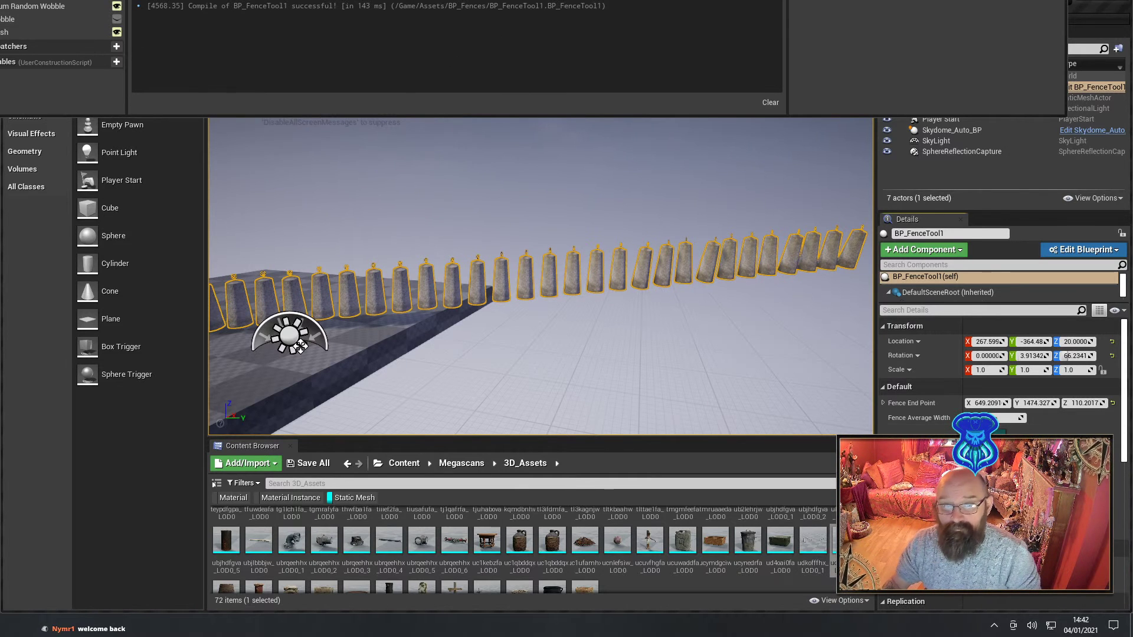
pyautogui.press('F7')
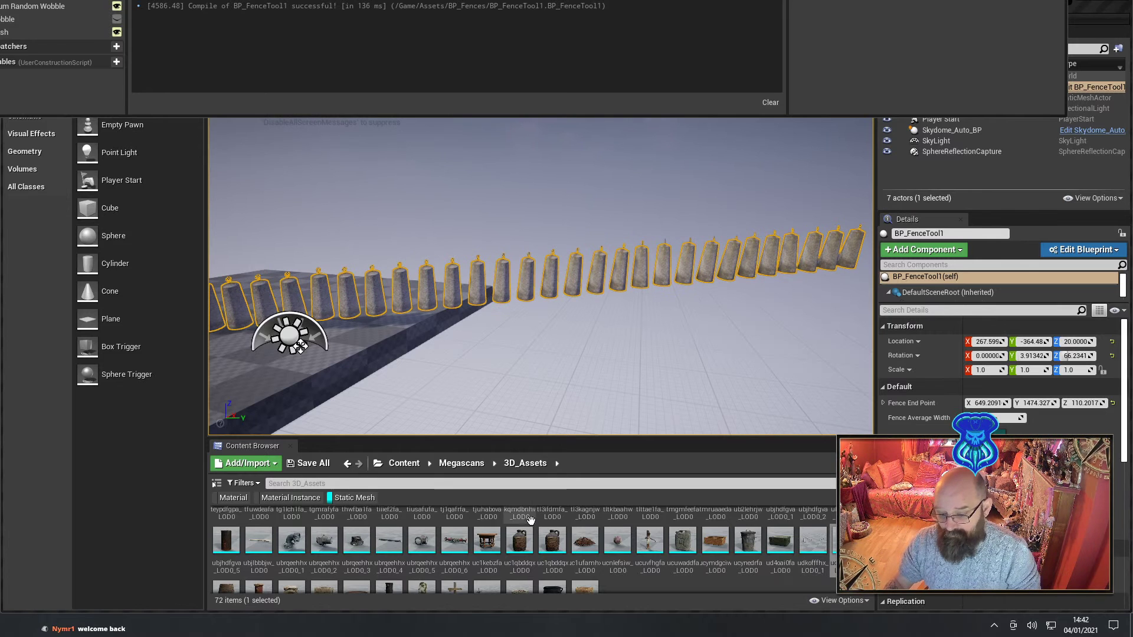
pyautogui.rightClick(585, 535)
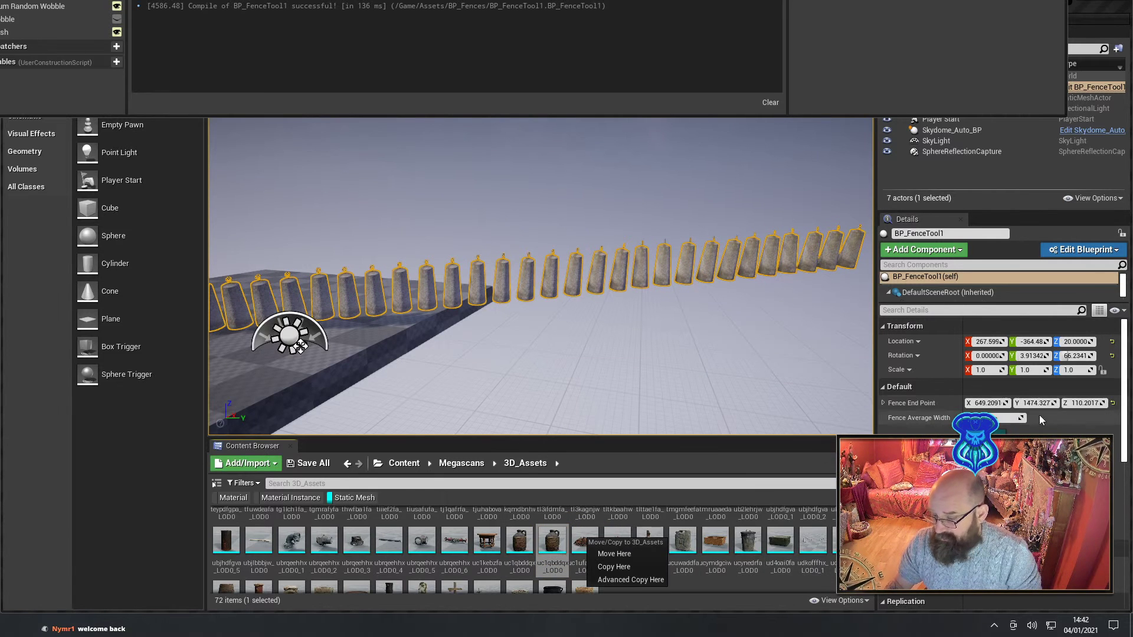
pyautogui.press('Escape')
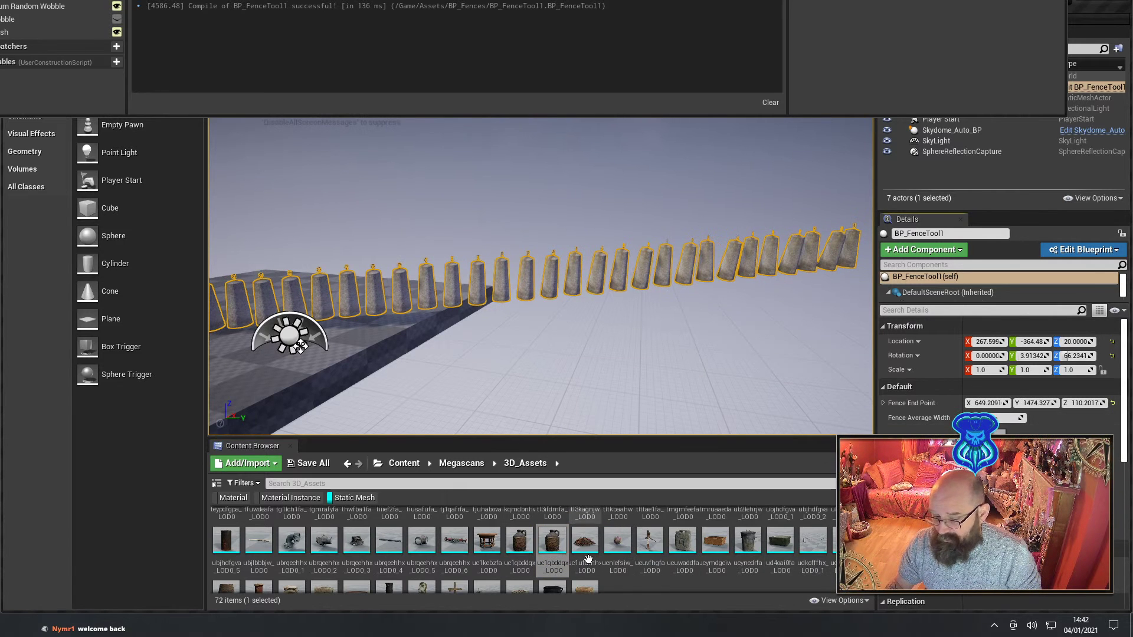
pyautogui.click(846, 542)
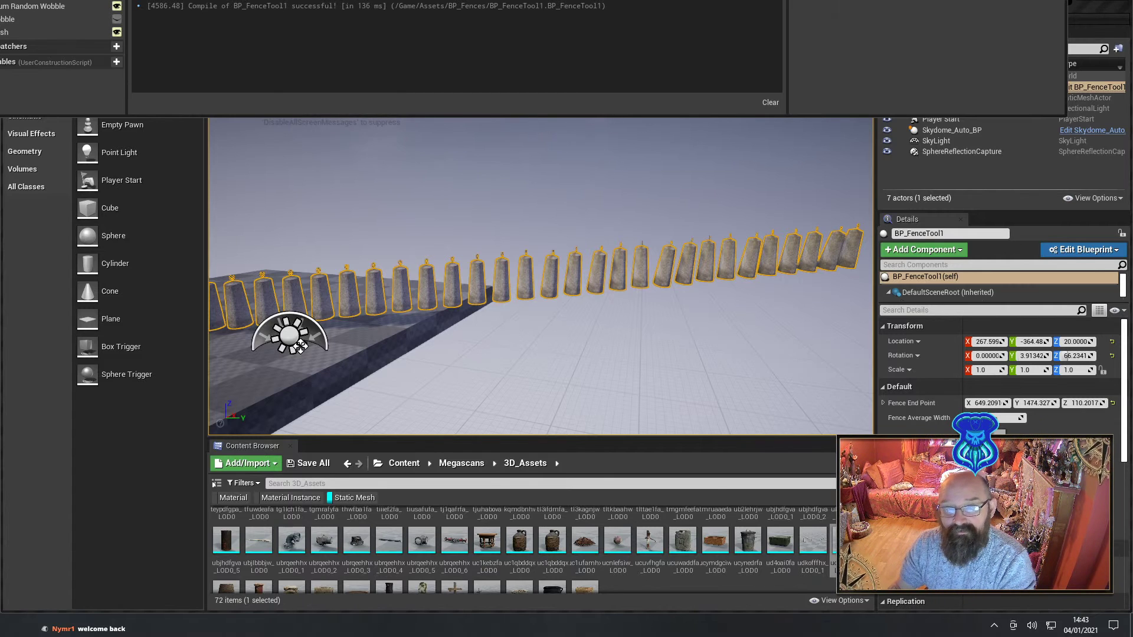
# Search the static mesh node actions for "compo" and "comp", recompiling the blueprint before and after.
pyautogui.press('F7')
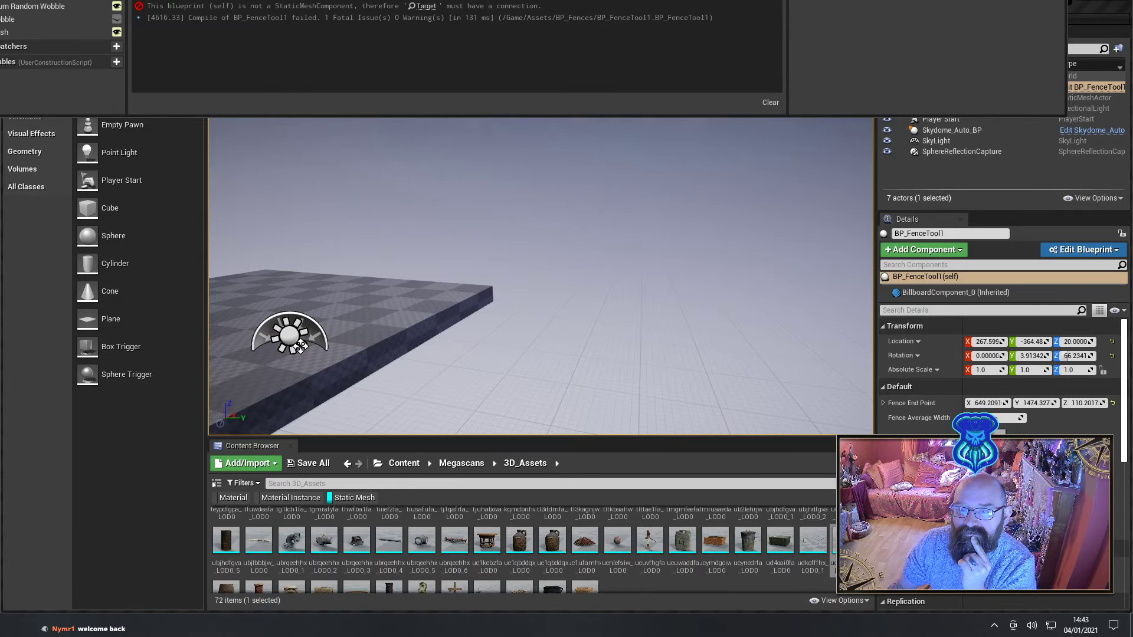
pyautogui.rightClick(389, 7)
pyautogui.press('Escape')
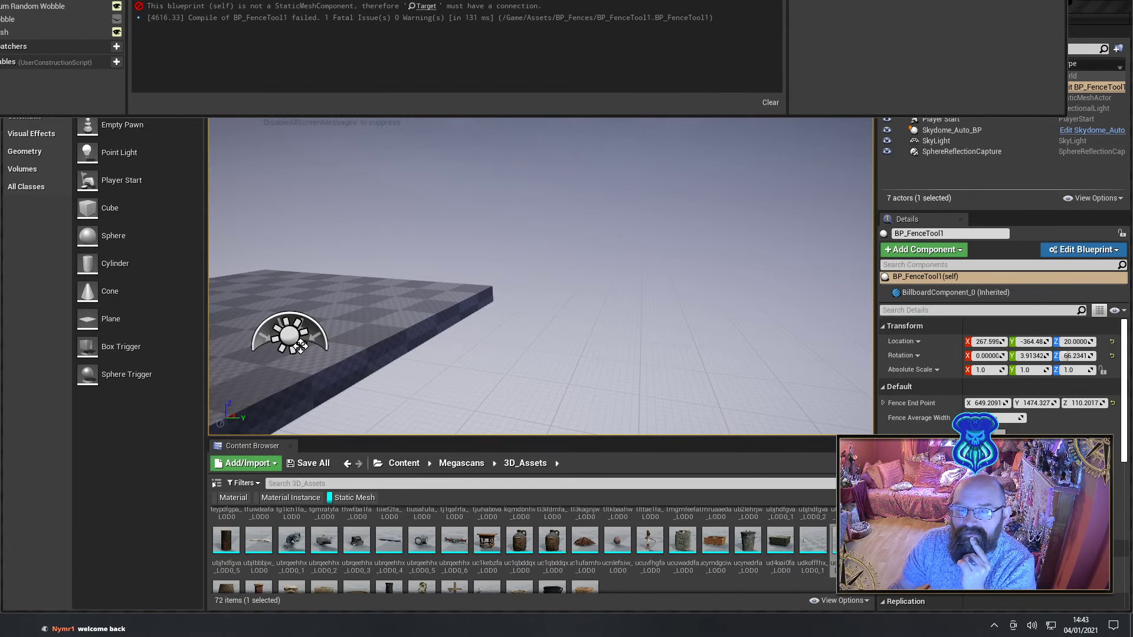
pyautogui.rightClick(384, 5)
pyautogui.write('compo')
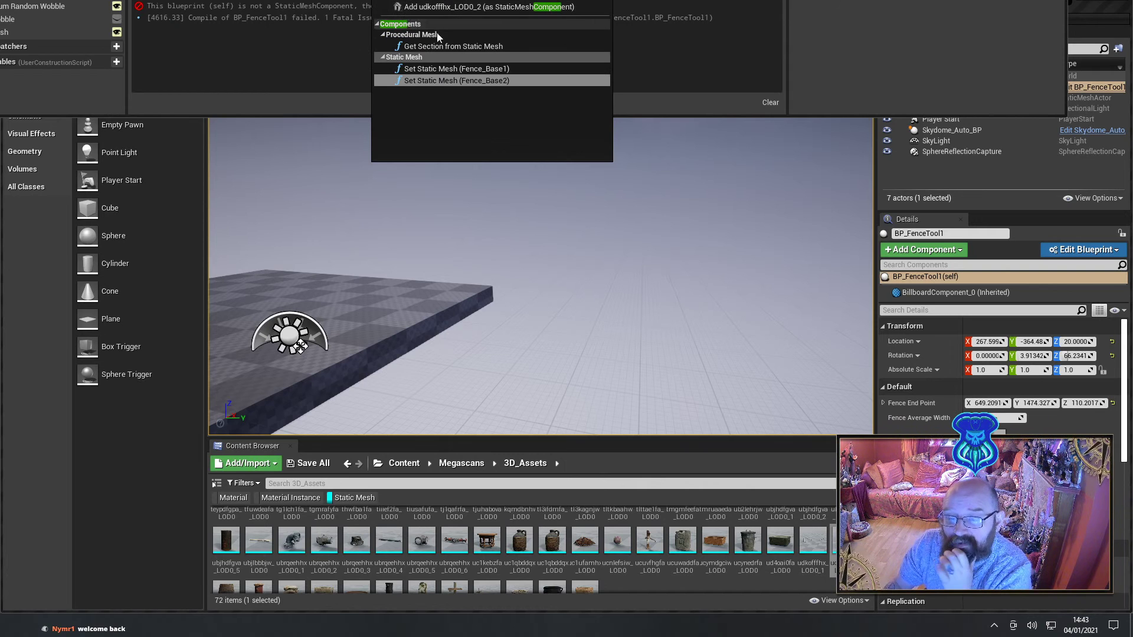
pyautogui.click(452, 46)
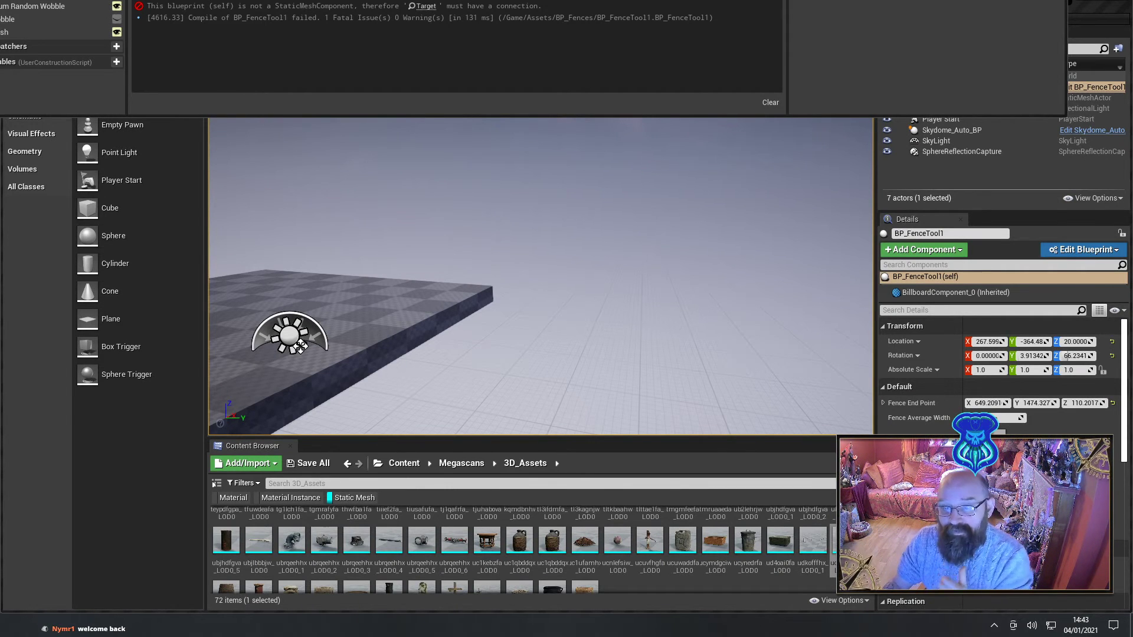
pyautogui.write('comp')
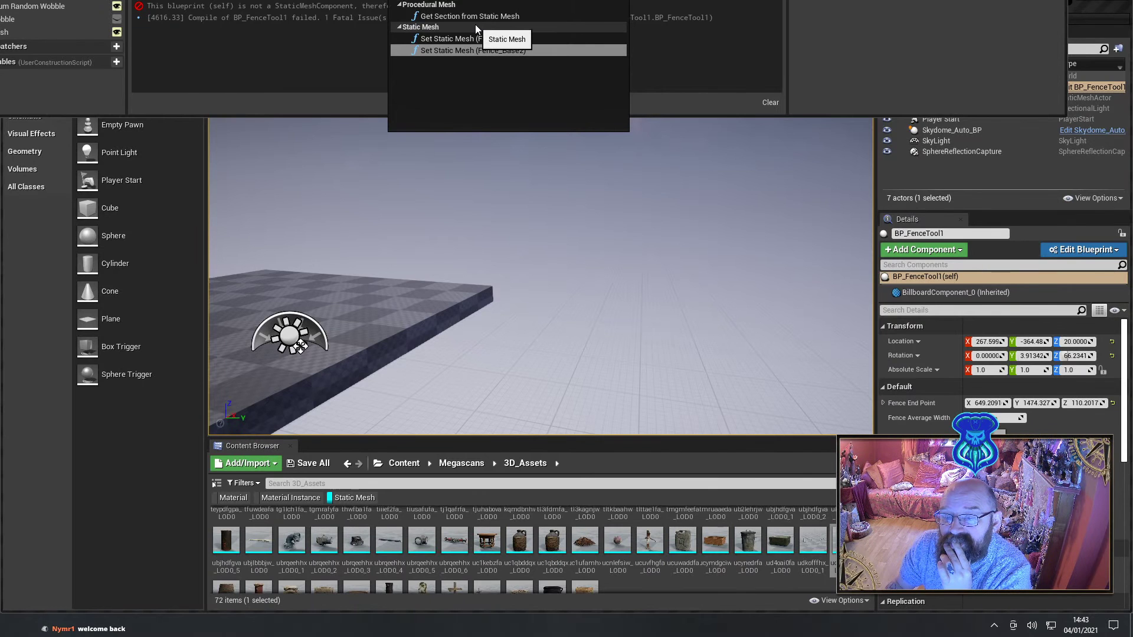
pyautogui.press('Return')
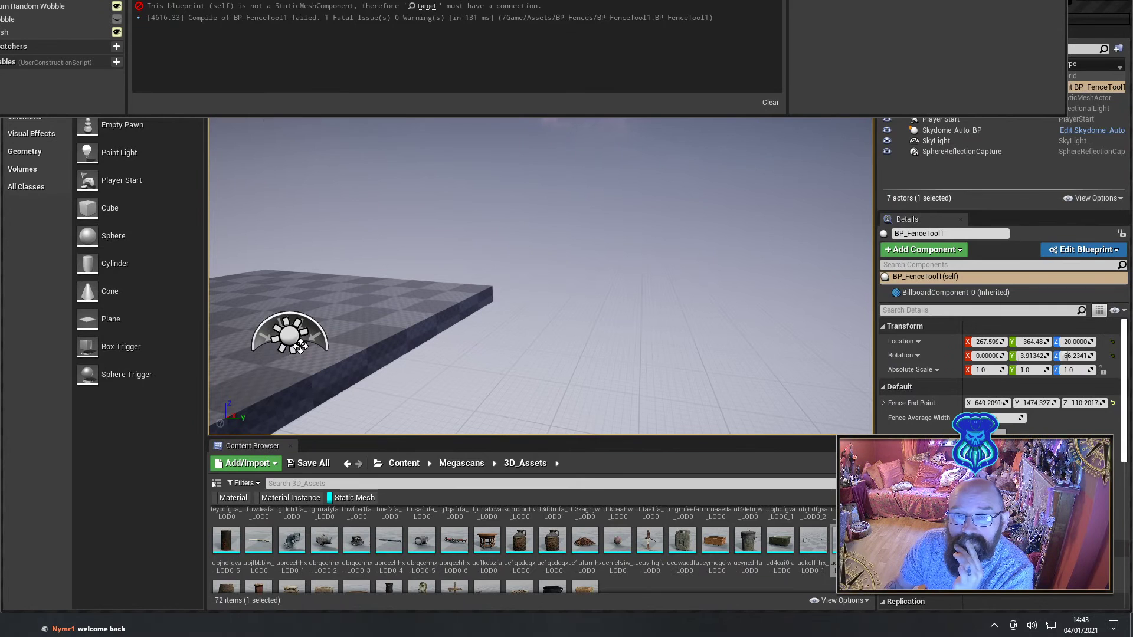
pyautogui.press('F7')
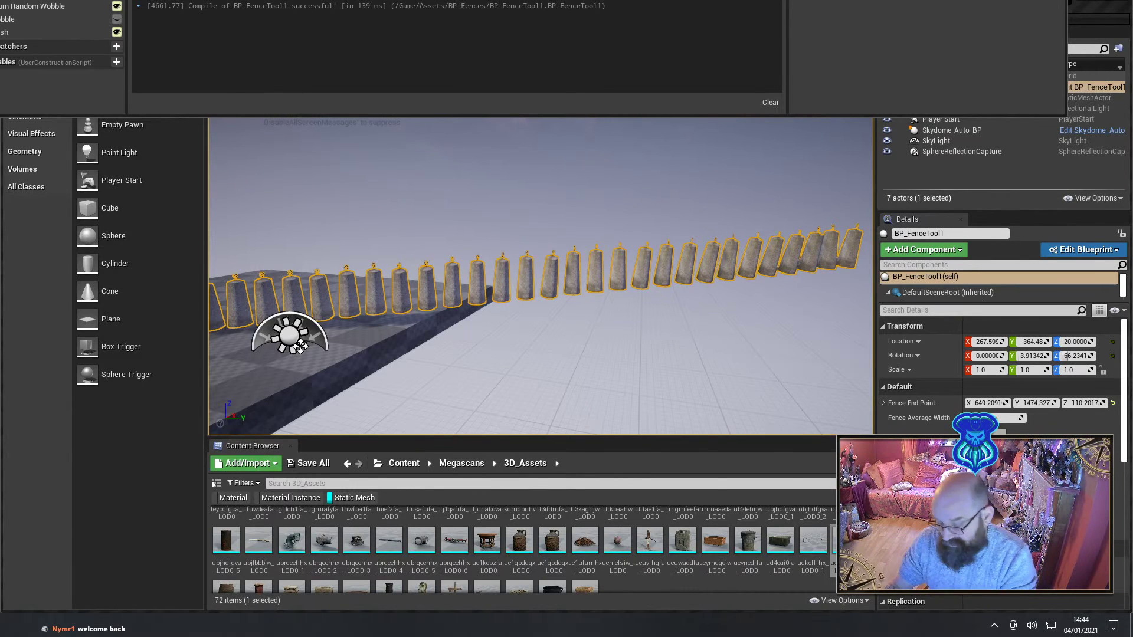
# Delete the Mesh variable from the blueprint's variable list and recompile the blueprint.
pyautogui.click(12, 32)
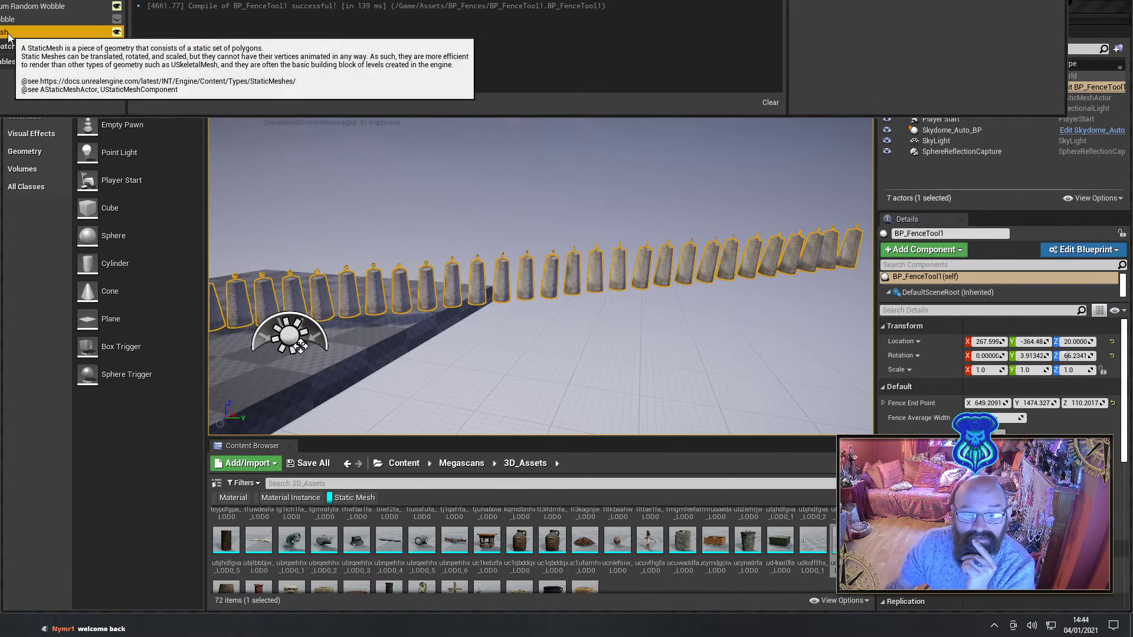
pyautogui.press('Delete')
pyautogui.press('Delete')
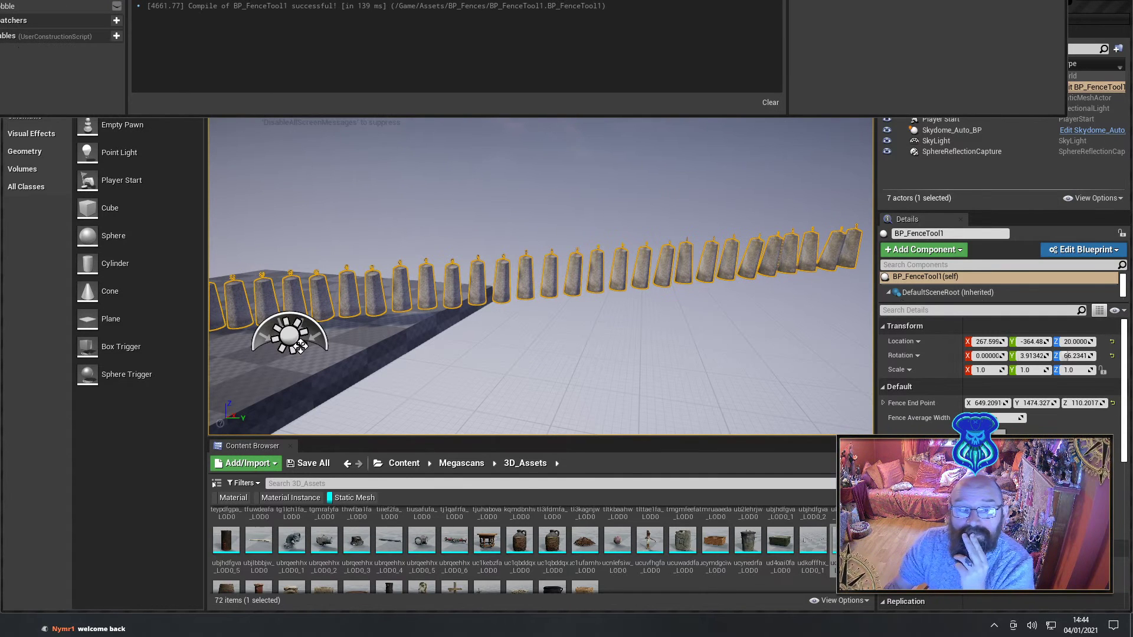
pyautogui.press('F7')
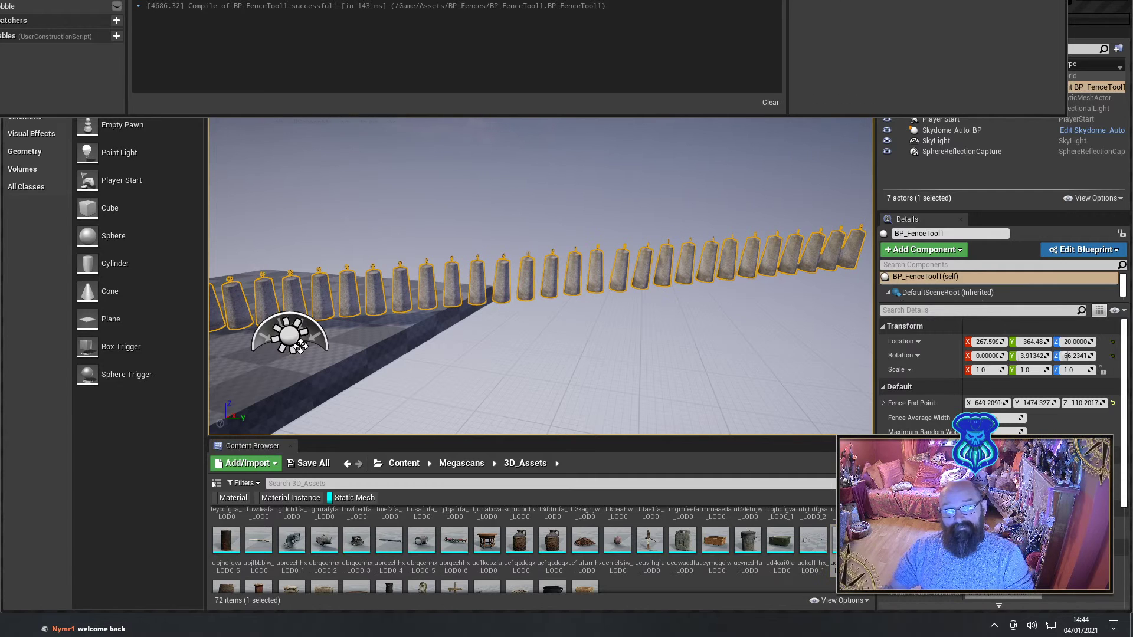
pyautogui.press('F7')
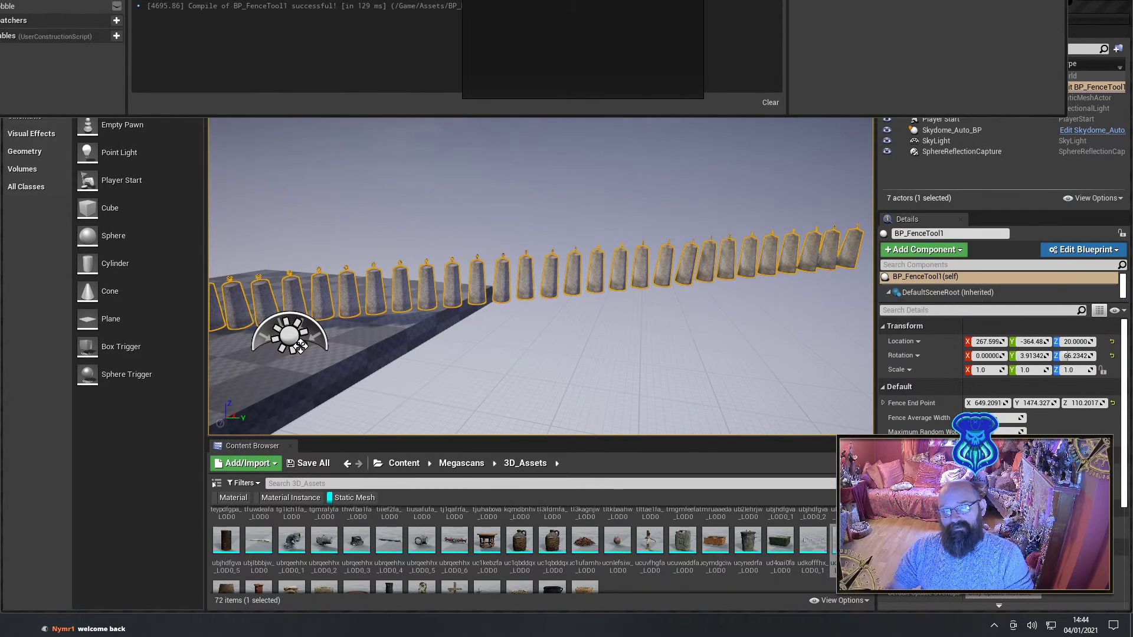
# Add a static mesh component entry named Mesh to BP_FenceTool1 and recompile the blueprint.
pyautogui.press('Return')
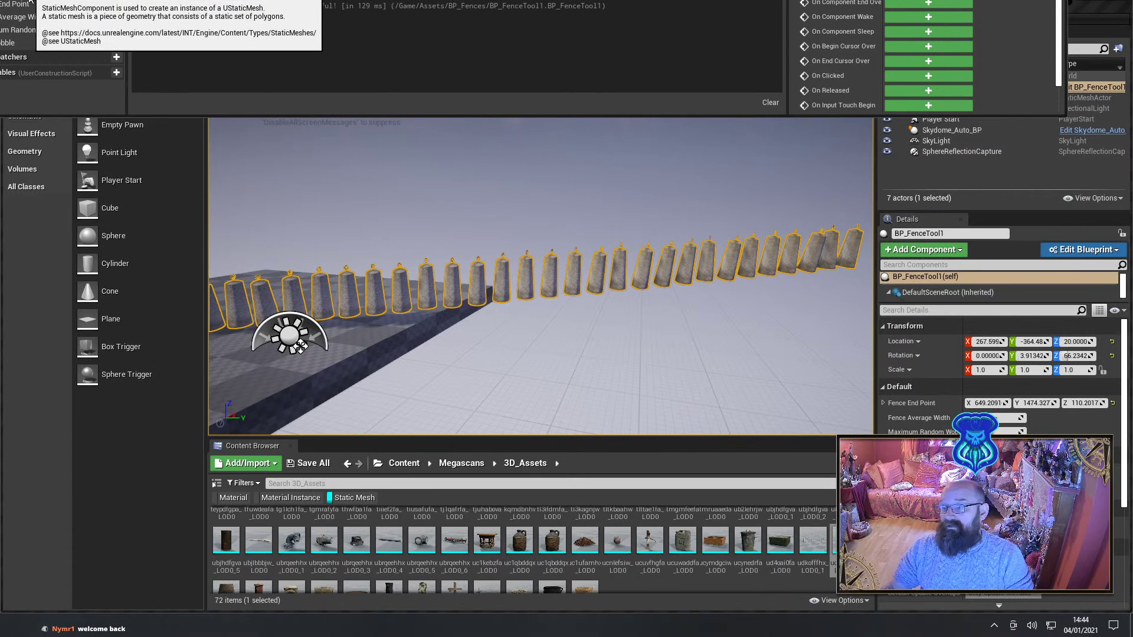
pyautogui.press('F7')
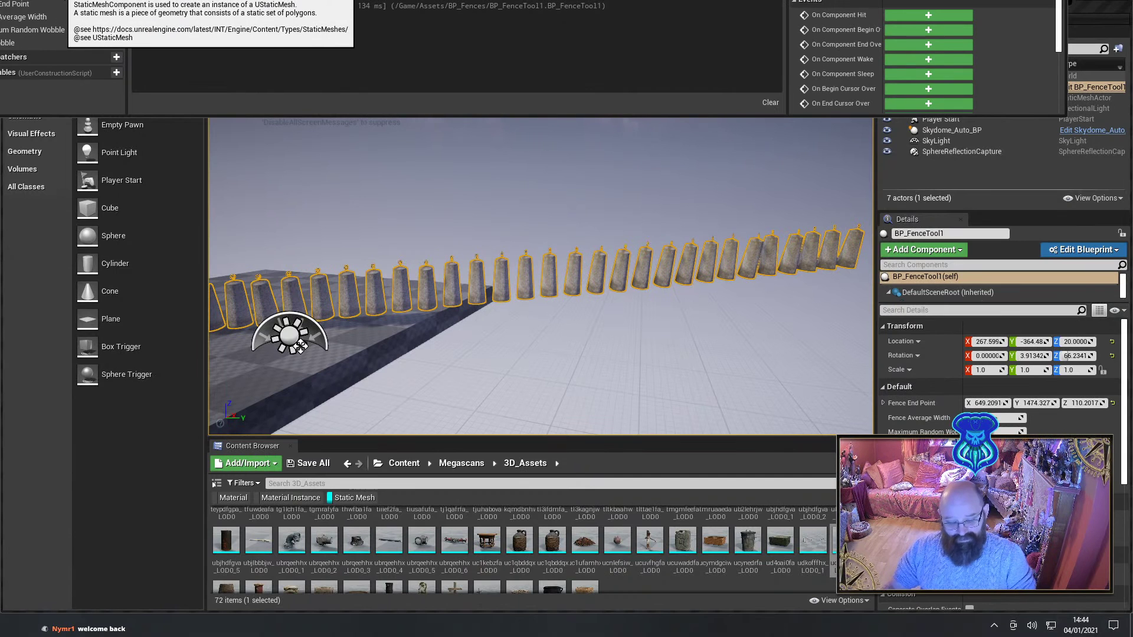
pyautogui.scroll(-1, 921, 56)
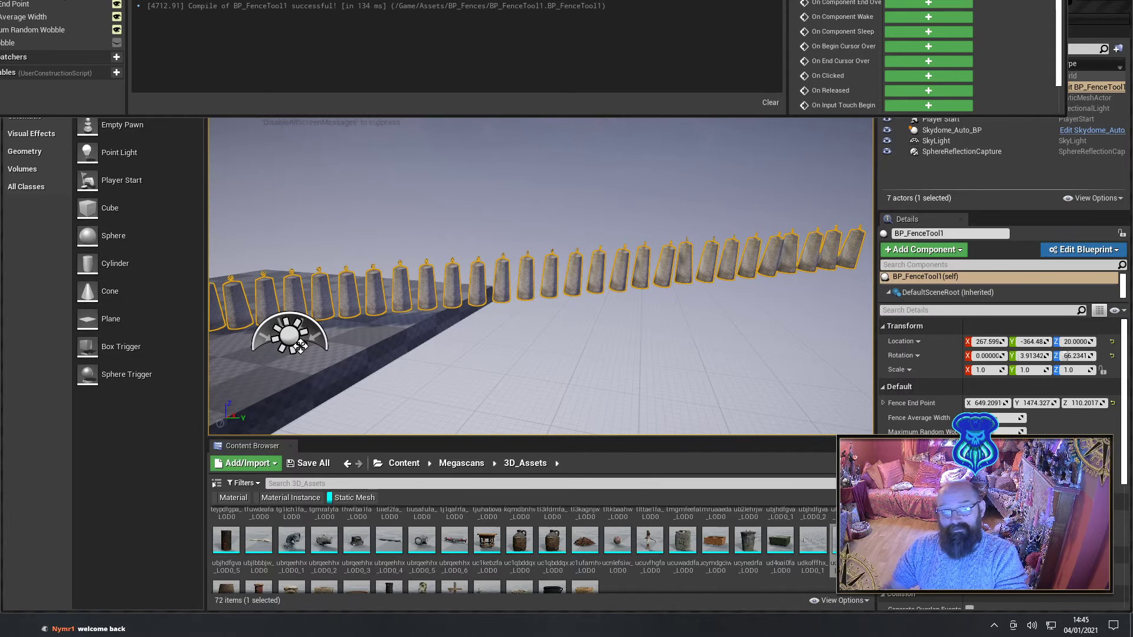
pyautogui.press('F7')
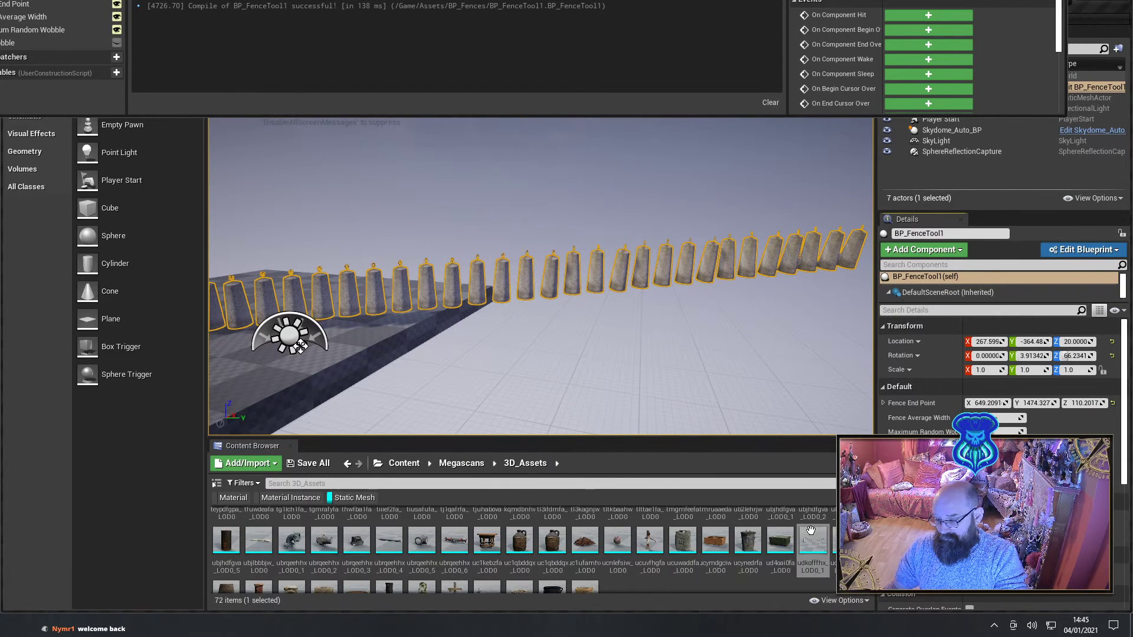
# Try to assign a static mesh asset from the 3D_Assets folder to the fence actor's new Mesh property.
pyautogui.click(780, 540)
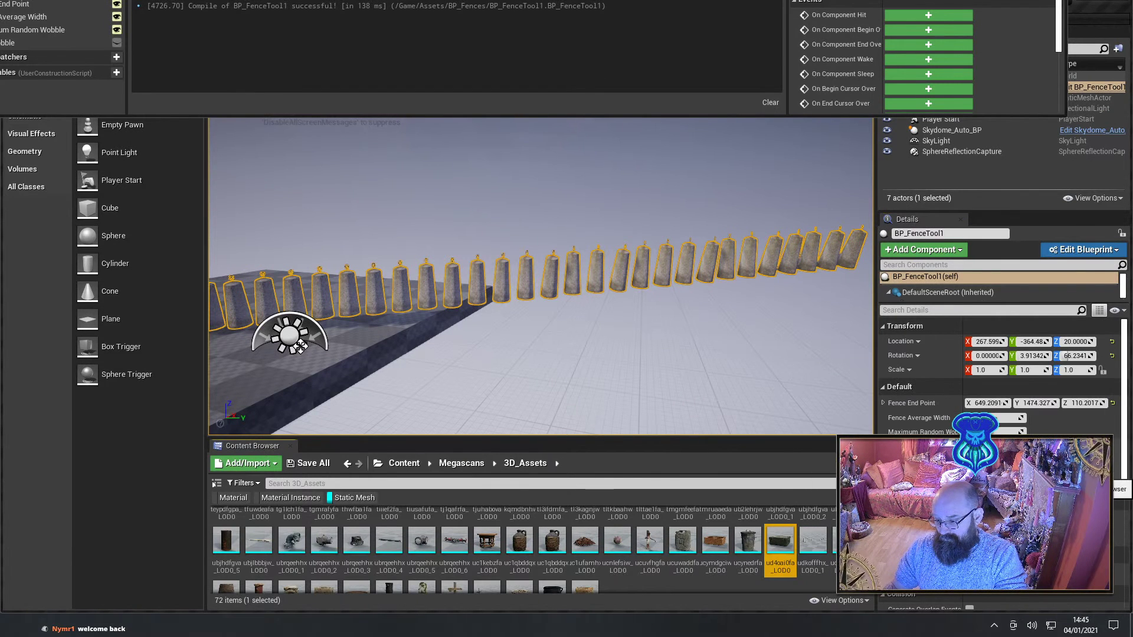
pyautogui.click(1047, 457)
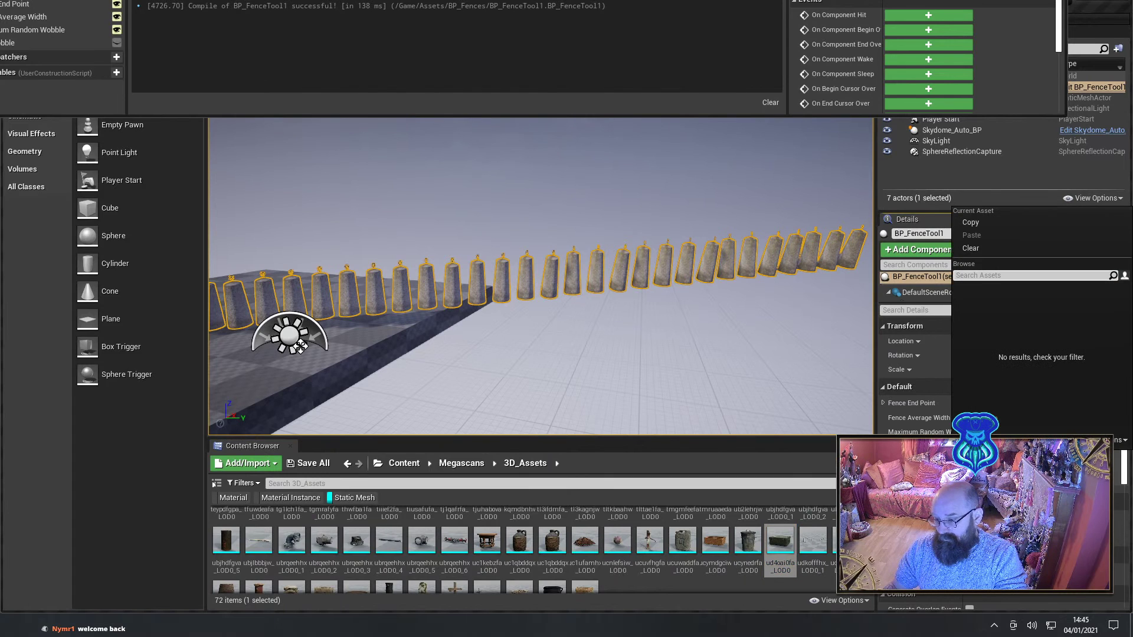
pyautogui.press('Escape')
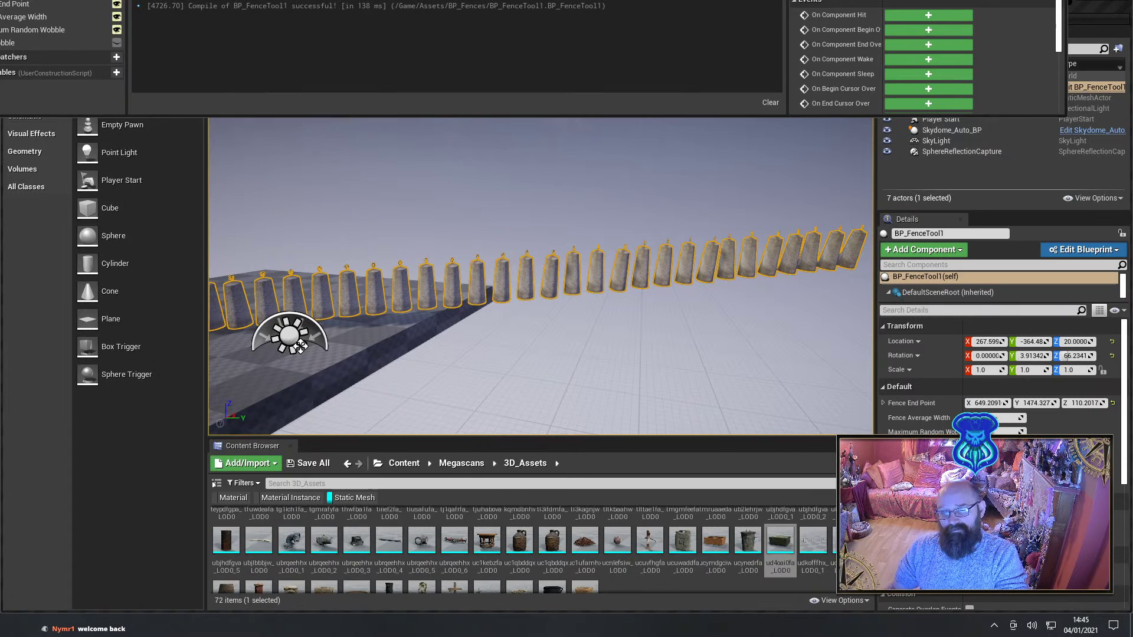
# Delete the selected node from the blueprint graph and recompile BP_FenceTool1 until it compiles.
pyautogui.press('Delete')
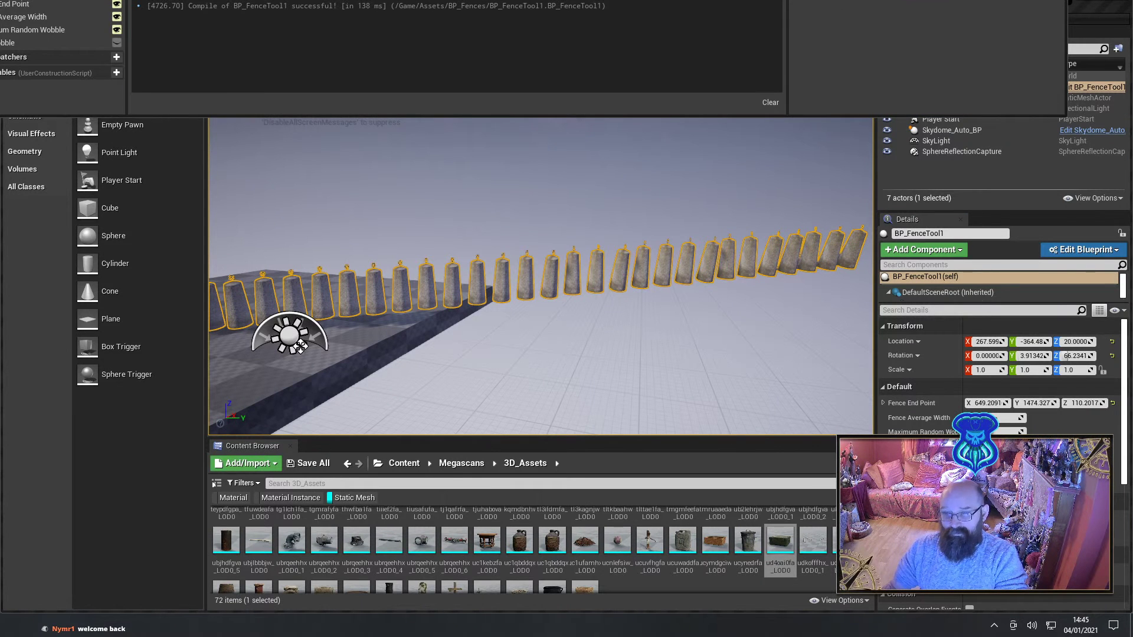
pyautogui.press('F7')
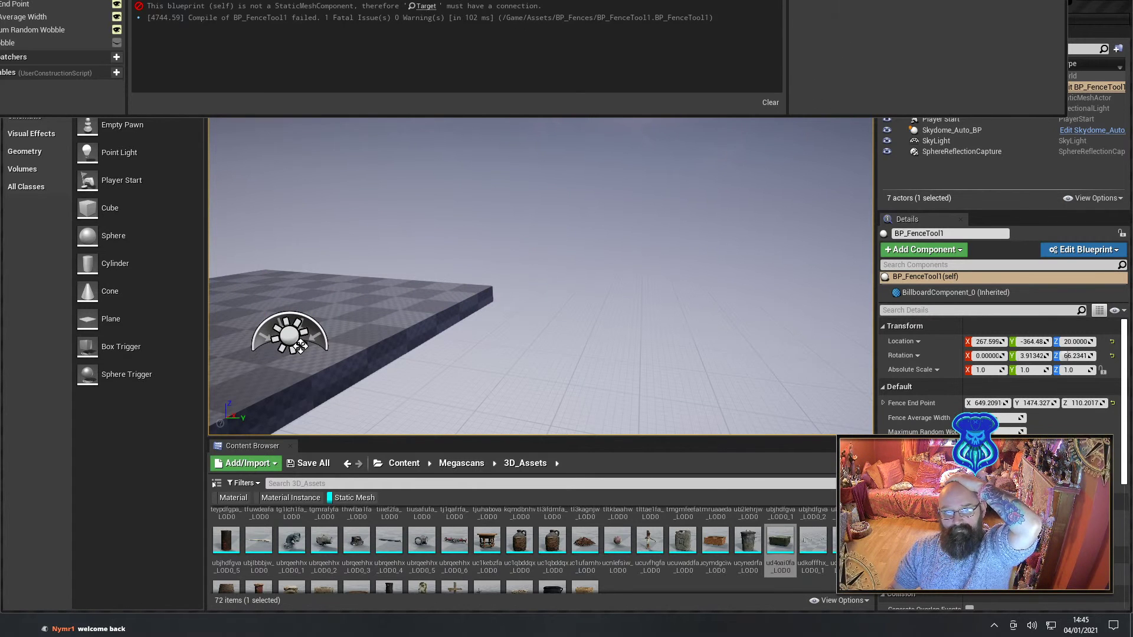
pyautogui.press('F7')
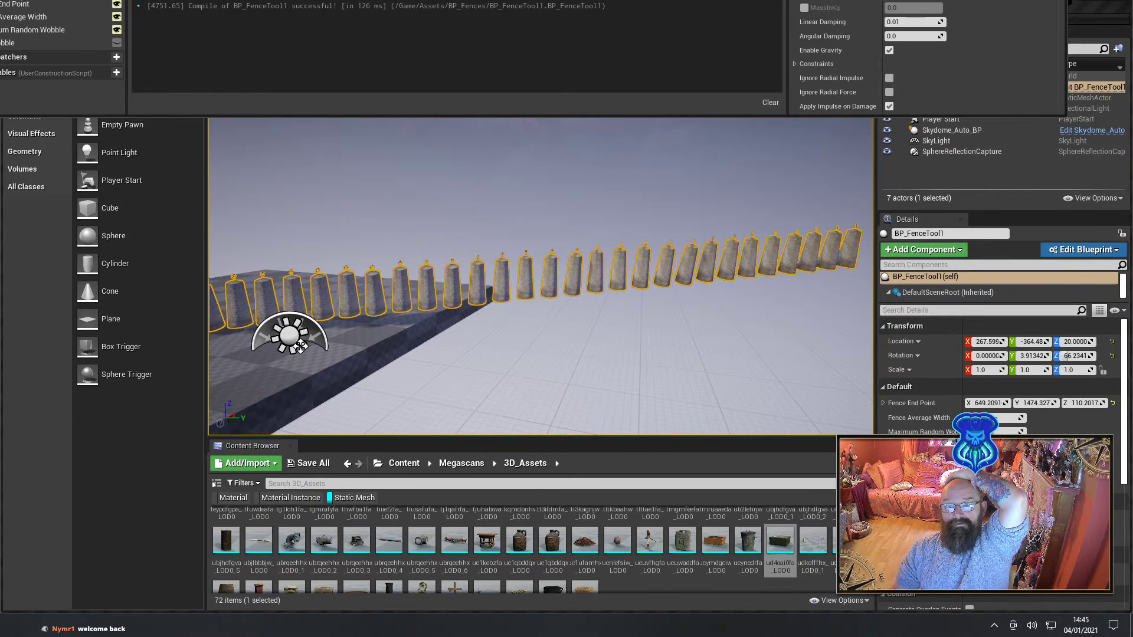
pyautogui.scroll(-5, 926, 56)
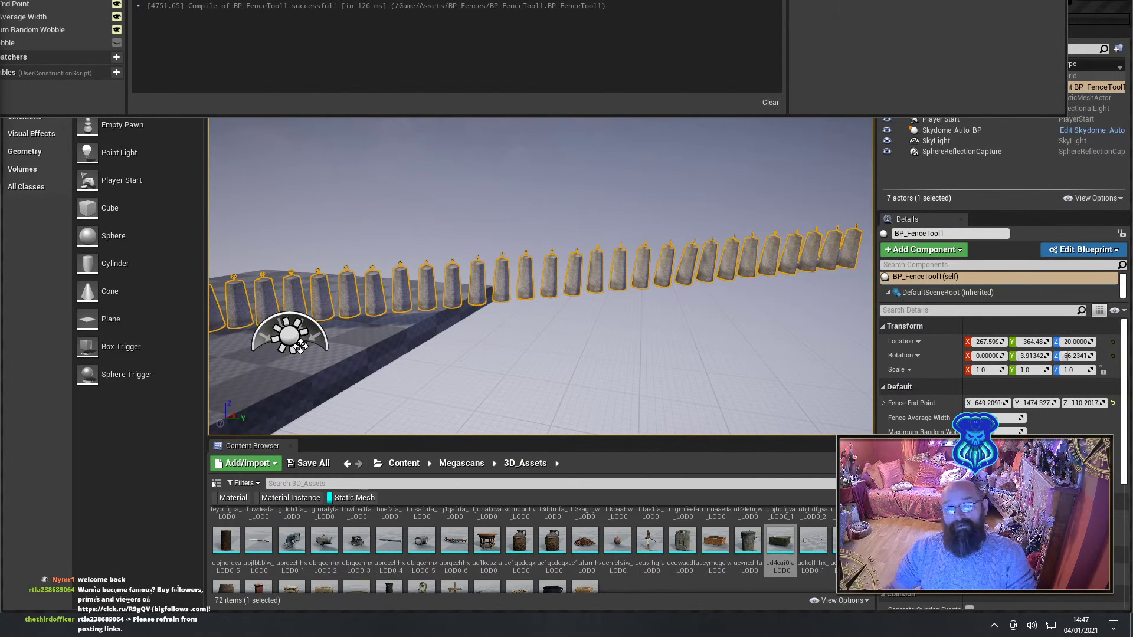
# Return to the level editor, turn off the Static Mesh asset filter, and open the Assets/BP_Fences content folder.
pyautogui.moveTo(177, 0); pyautogui.dragTo(241, 29)
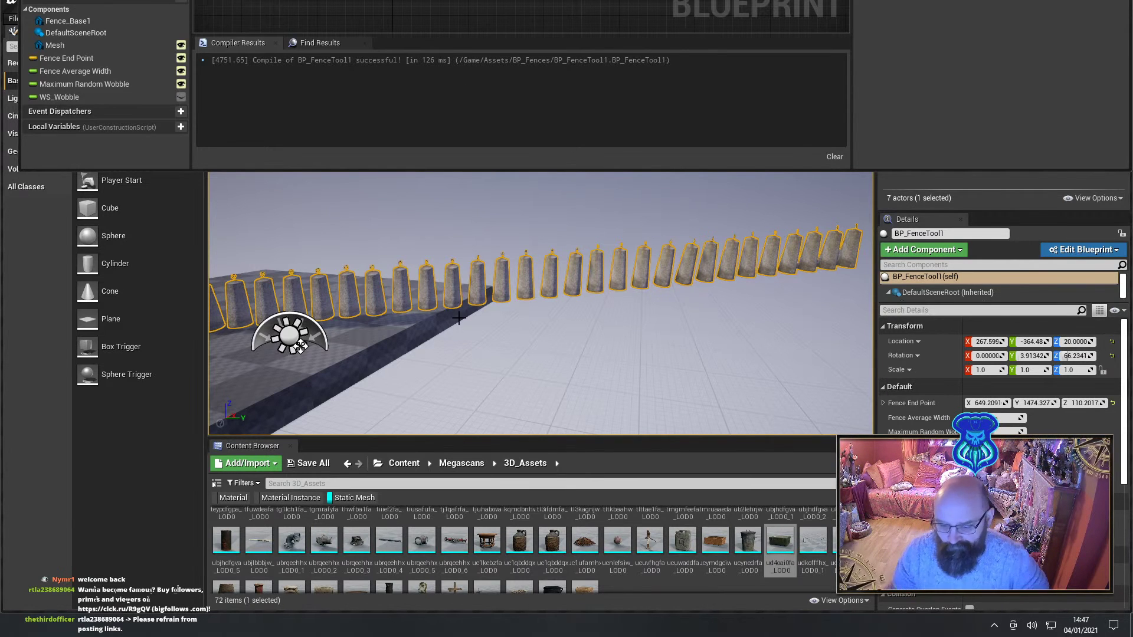
pyautogui.click(346, 228)
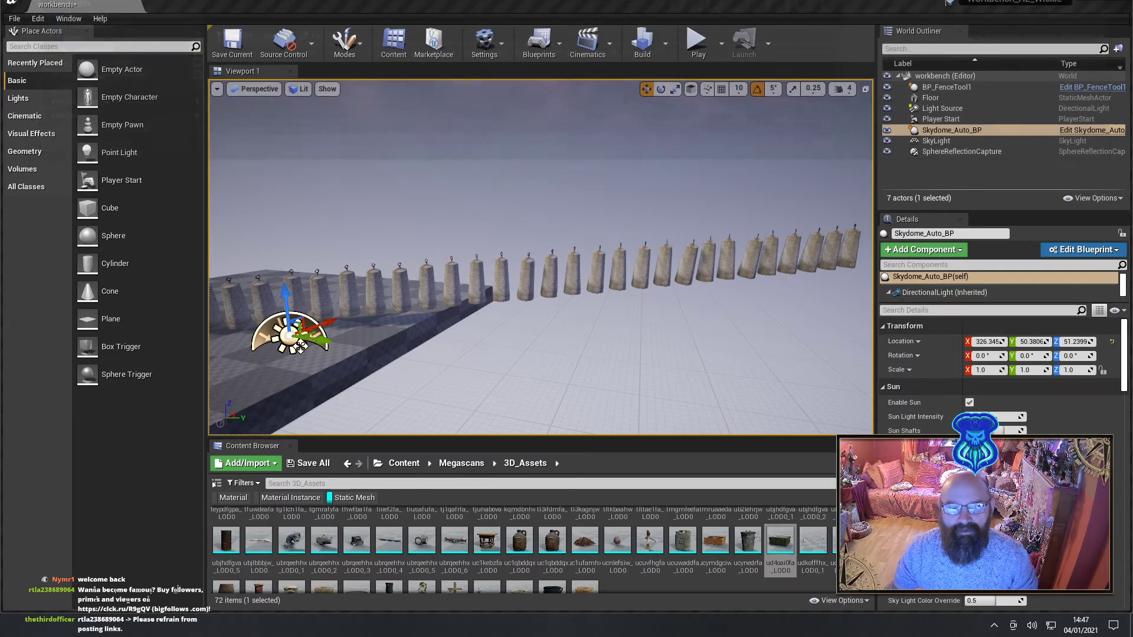
pyautogui.click(403, 463)
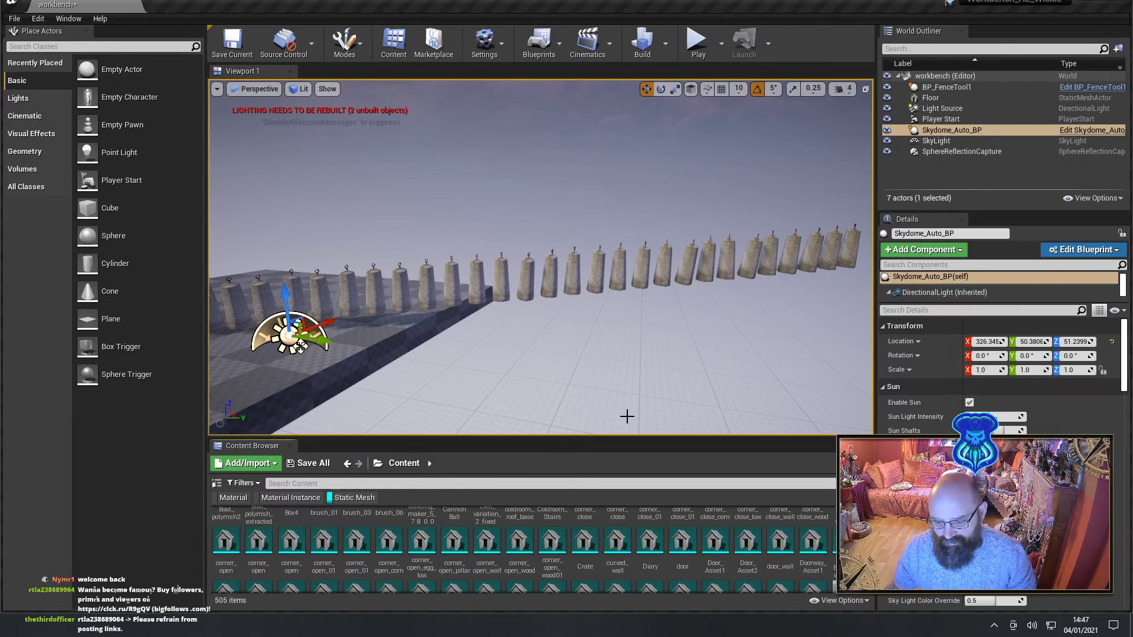
pyautogui.click(345, 497)
pyautogui.scroll(1, 243, 557)
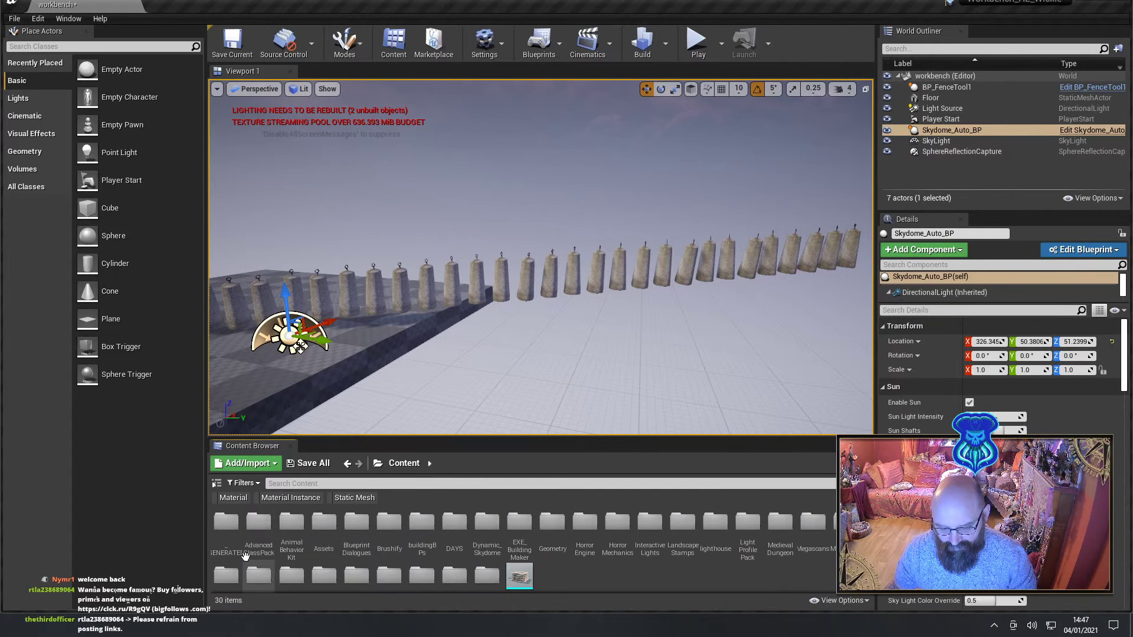
pyautogui.doubleClick(319, 525)
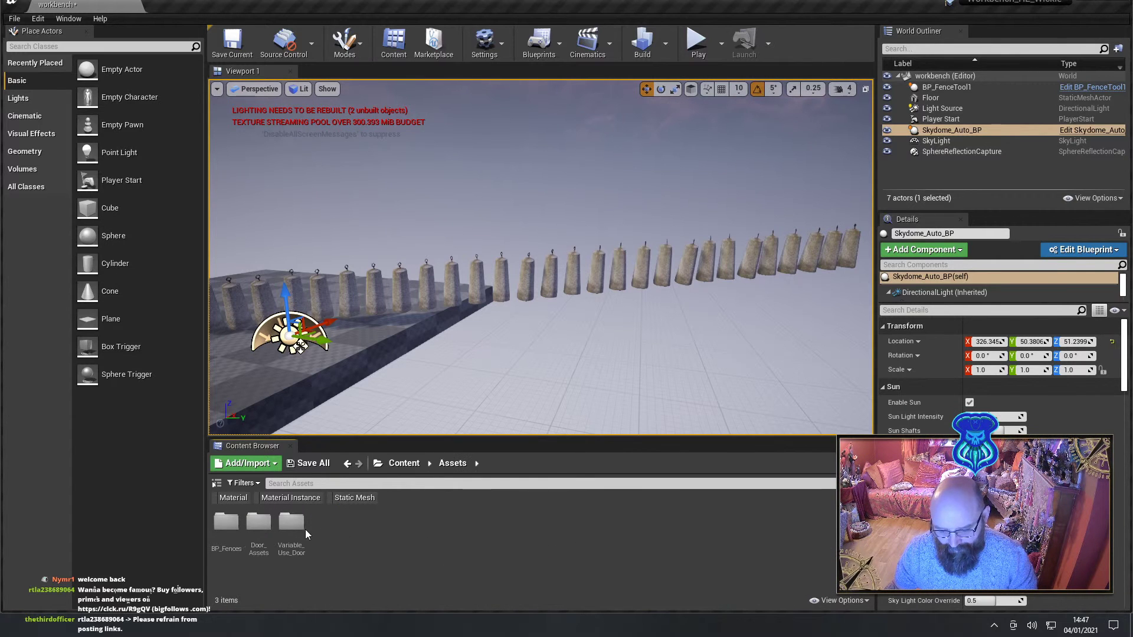
pyautogui.doubleClick(256, 524)
# Open the BP_Fences folder and rename the fence tool blueprint asset as BP_Standard_Fencepost.
pyautogui.click(230, 529)
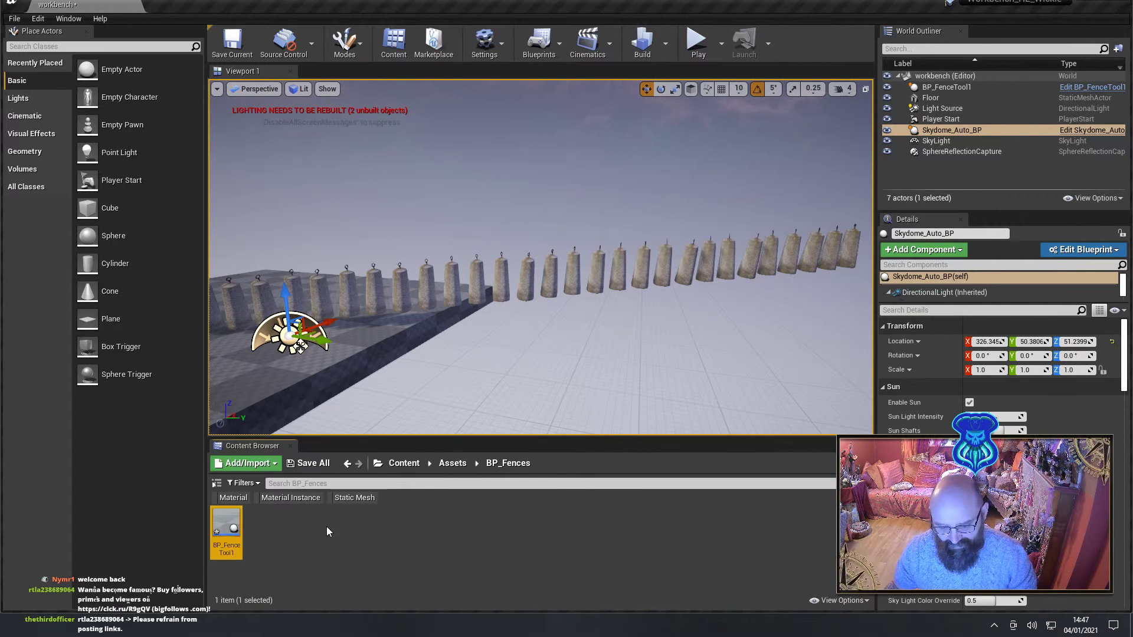
pyautogui.press('F2')
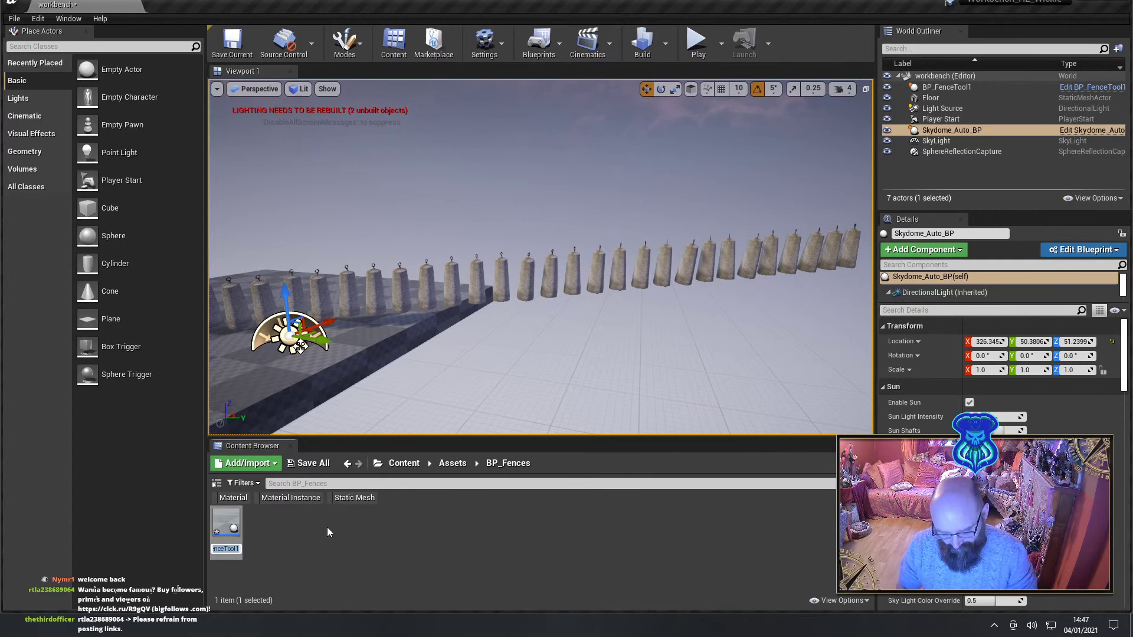
pyautogui.write('BP_Sta')
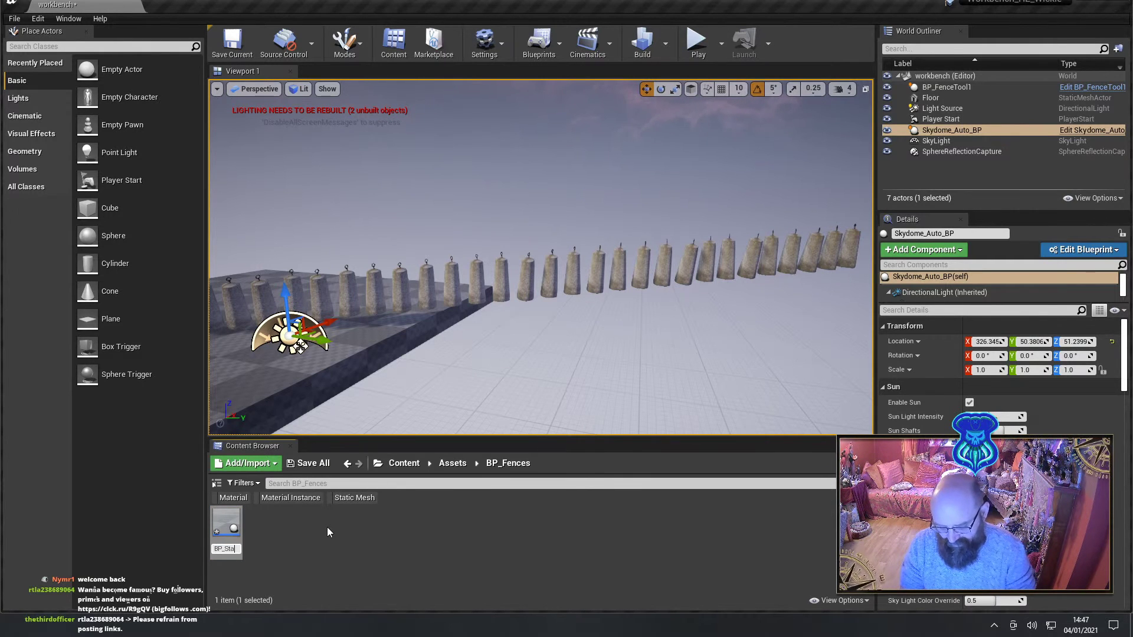
pyautogui.write('n')
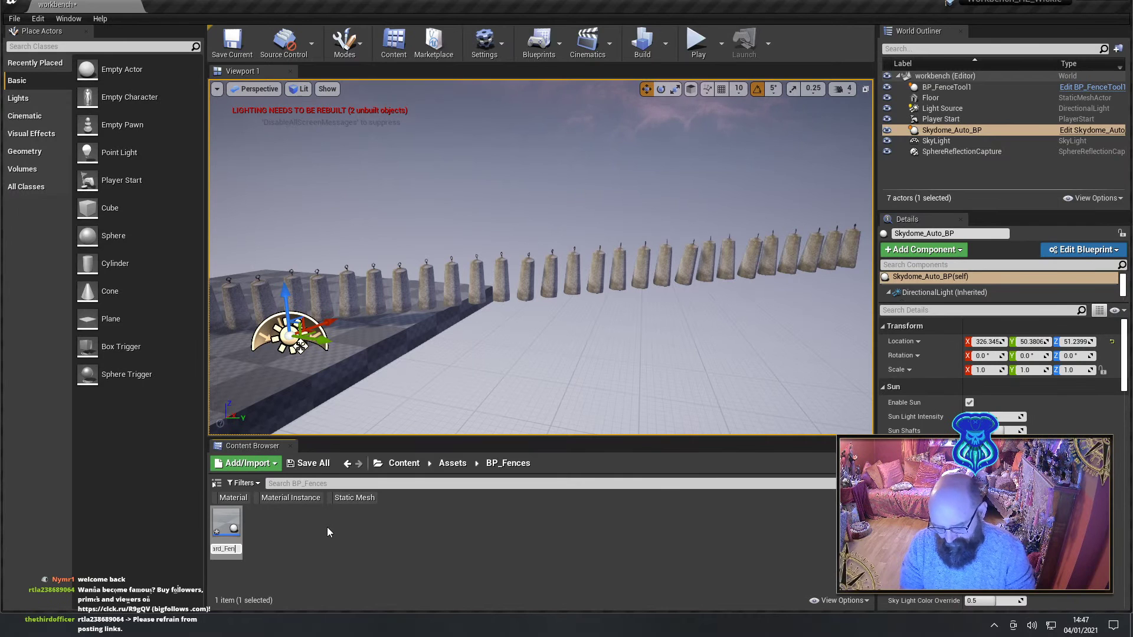
pyautogui.write('dard_Fencepost')
pyautogui.press('Return')
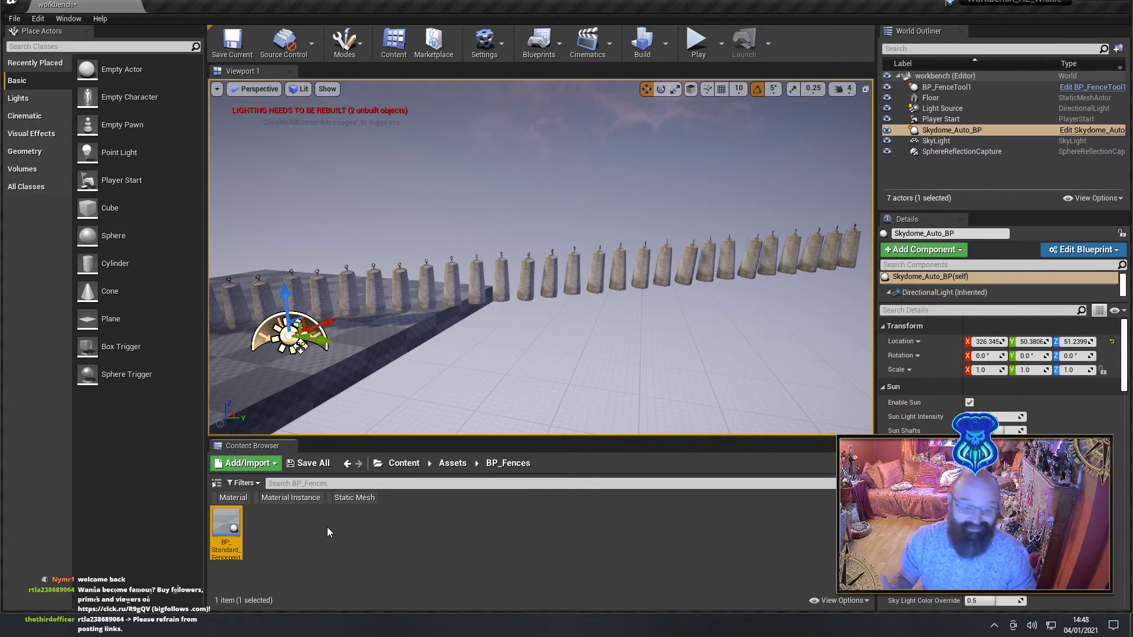
# Save the workbench level and open the recent level Clean_Template.
pyautogui.press('s')
pyautogui.moveTo(436, 397); pyautogui.dragTo(366, 416, button='right')
pyautogui.press('a')
pyautogui.moveTo(413, 354); pyautogui.dragTo(474, 349, button='right')
pyautogui.press('w')
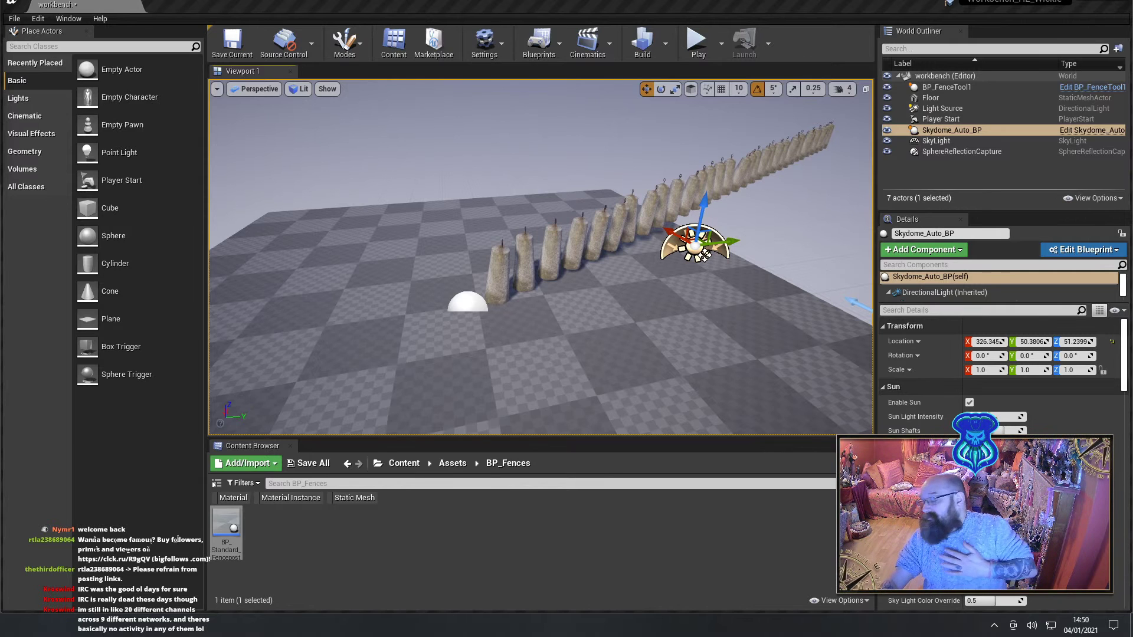
pyautogui.click(232, 48)
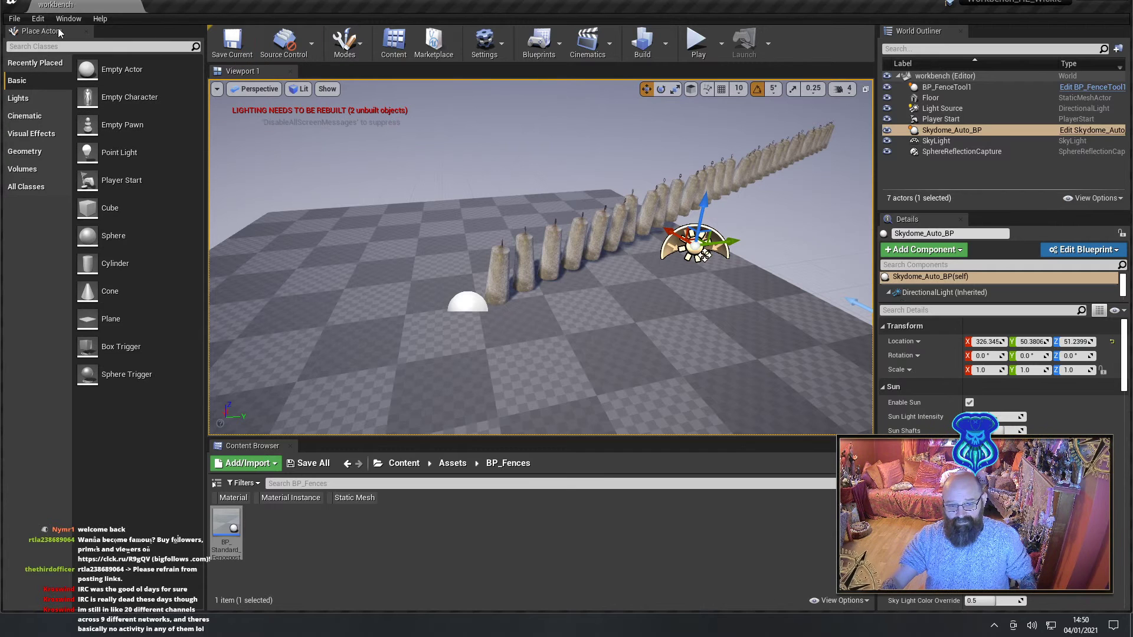
pyautogui.click(14, 18)
pyautogui.moveTo(59, 352)
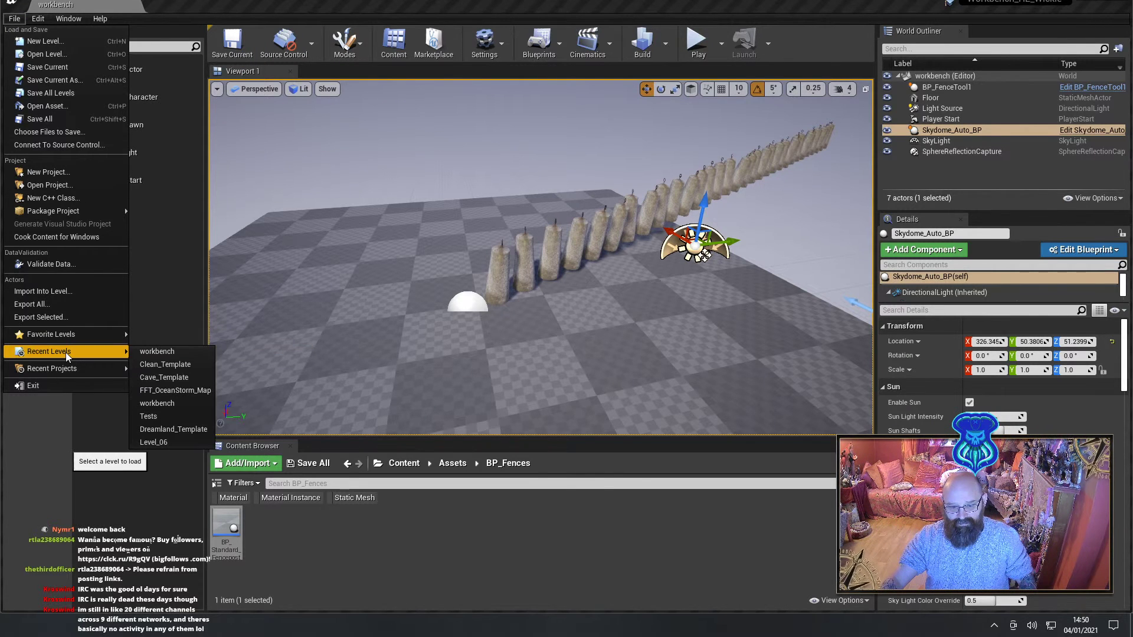
pyautogui.click(170, 364)
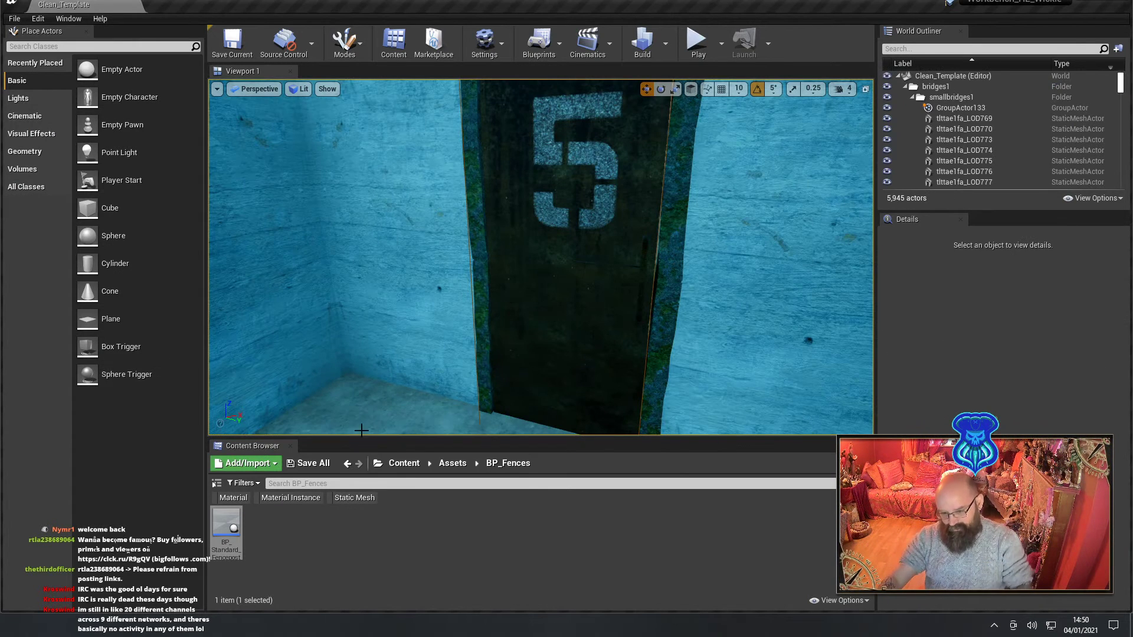
# Place a BP_Standard_Fencepost actor at the edge of the stone paving near the crates and return to the root Content folder.
pyautogui.moveTo(358, 427); pyautogui.dragTo(247, 439, button='right')
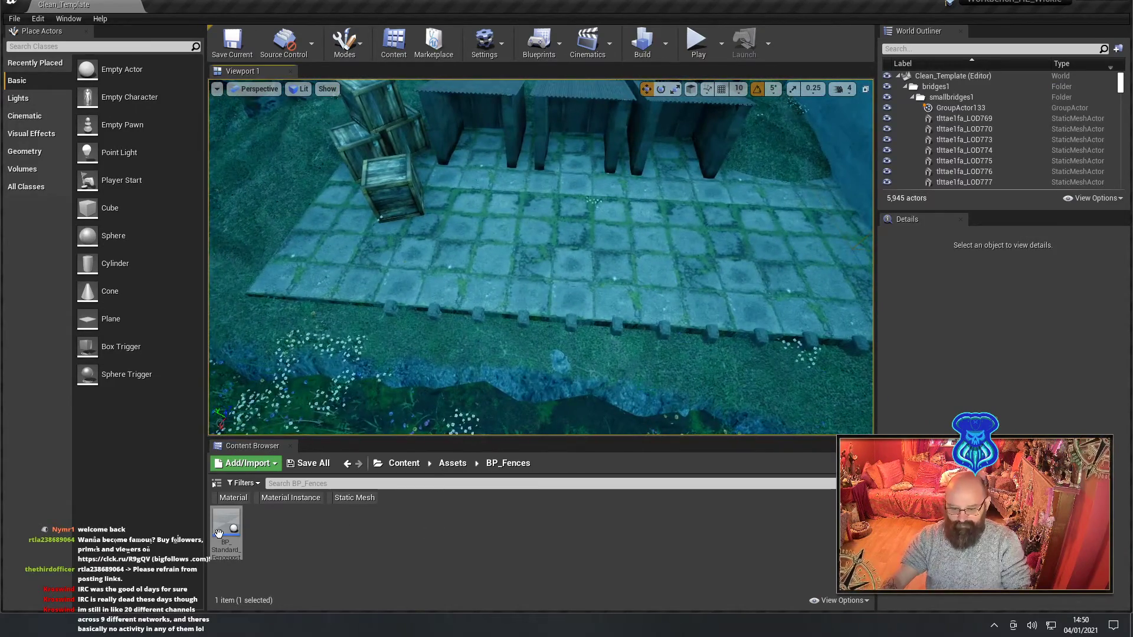
pyautogui.moveTo(219, 533); pyautogui.dragTo(394, 290)
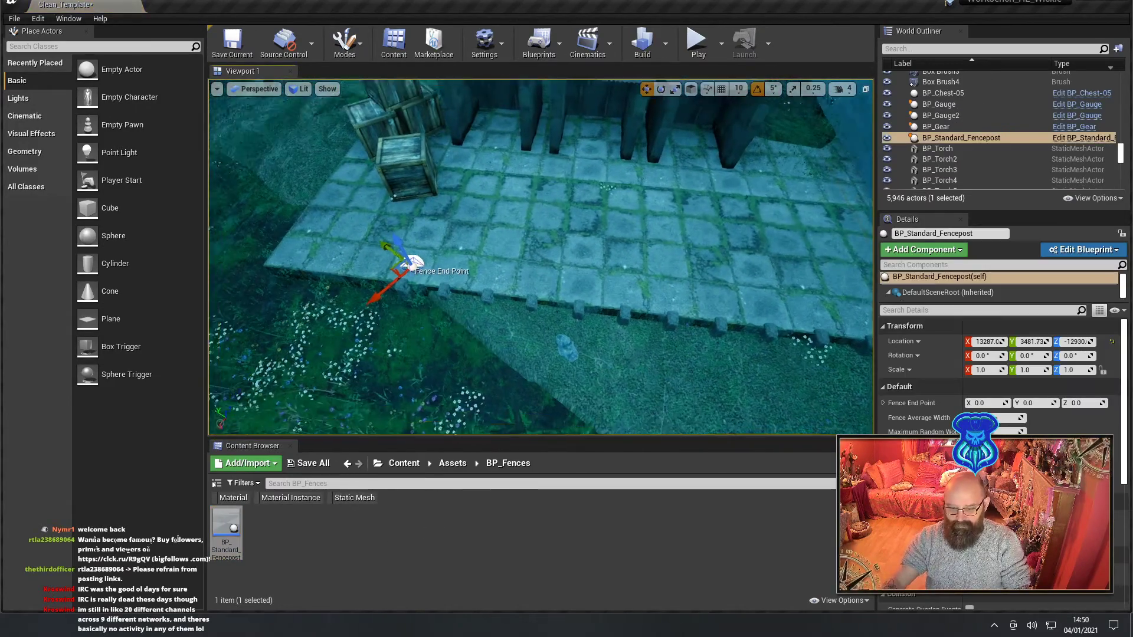
pyautogui.moveTo(394, 289); pyautogui.dragTo(422, 253, button='right')
pyautogui.press('w')
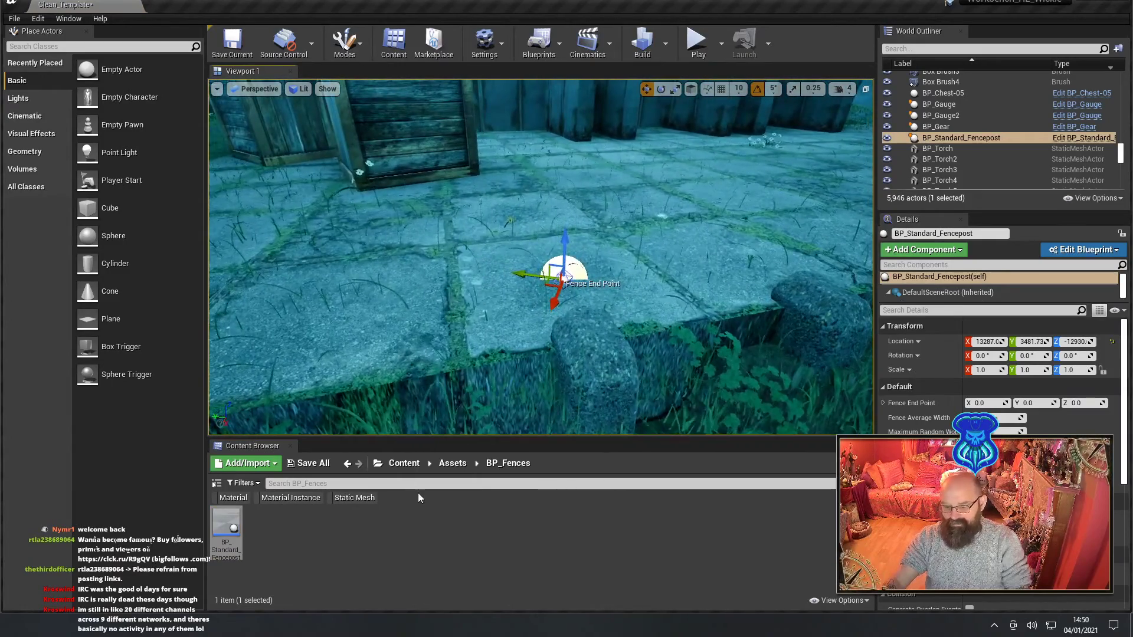
pyautogui.click(404, 463)
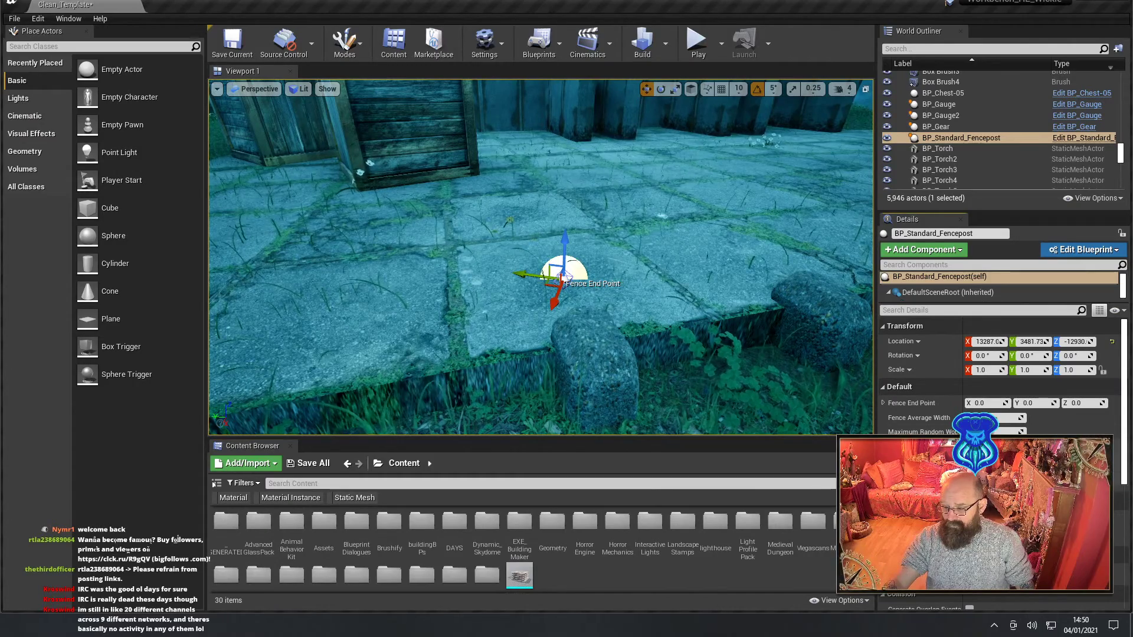
# Try to pull the Fence End Point away from the placed fencepost, and undo the change.
pyautogui.moveTo(479, 281); pyautogui.dragTo(503, 273, button='right')
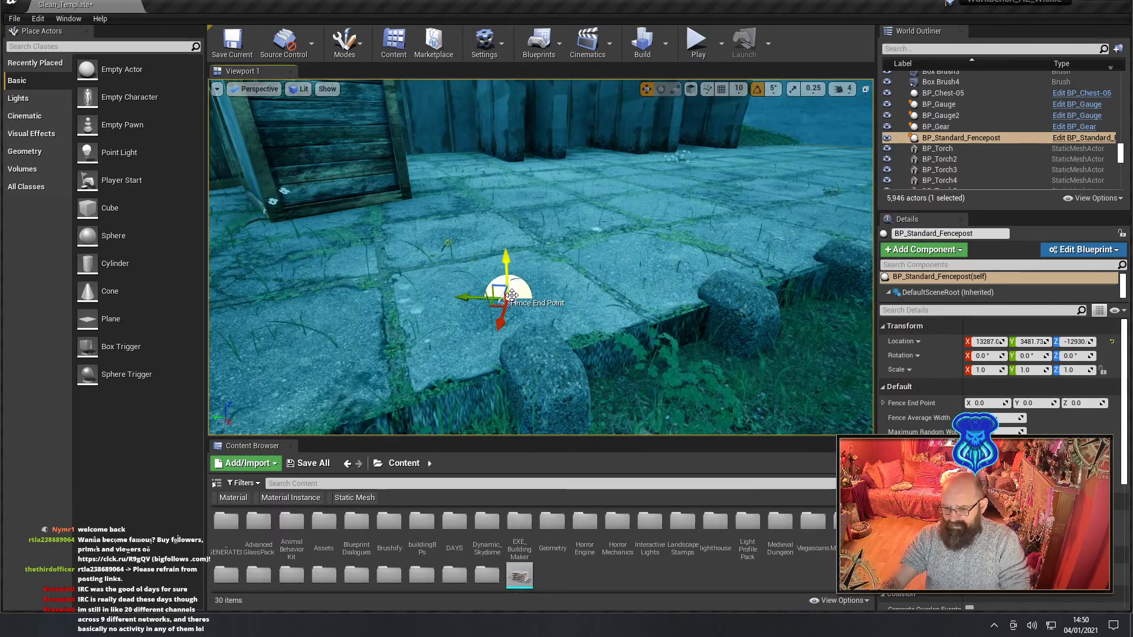
pyautogui.moveTo(512, 295); pyautogui.dragTo(466, 158)
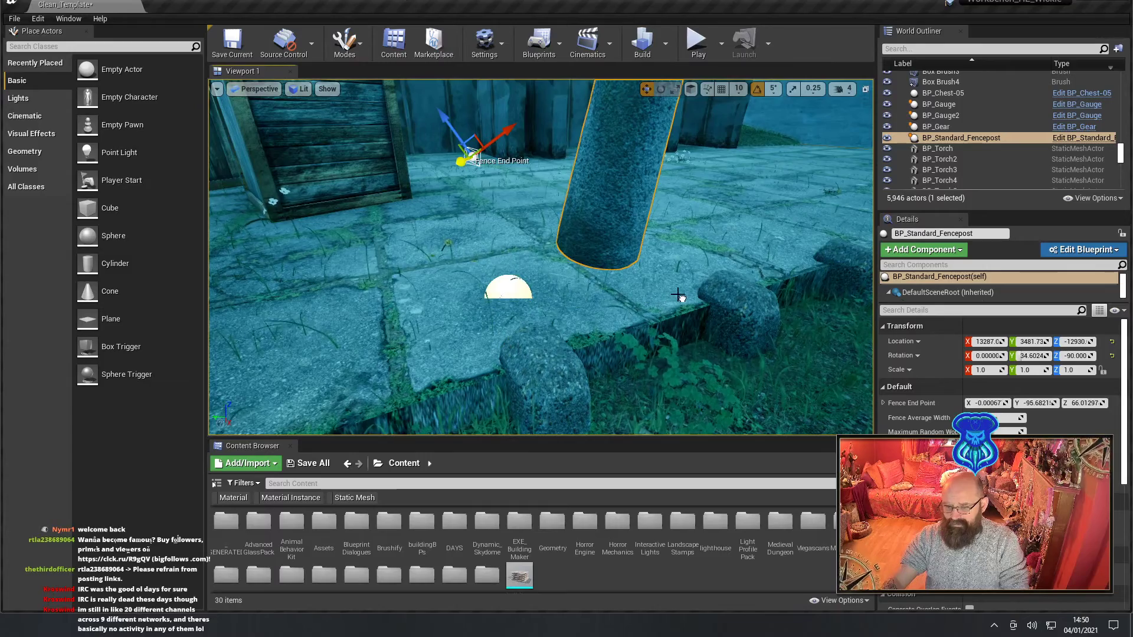
pyautogui.moveTo(678, 296); pyautogui.dragTo(637, 348)
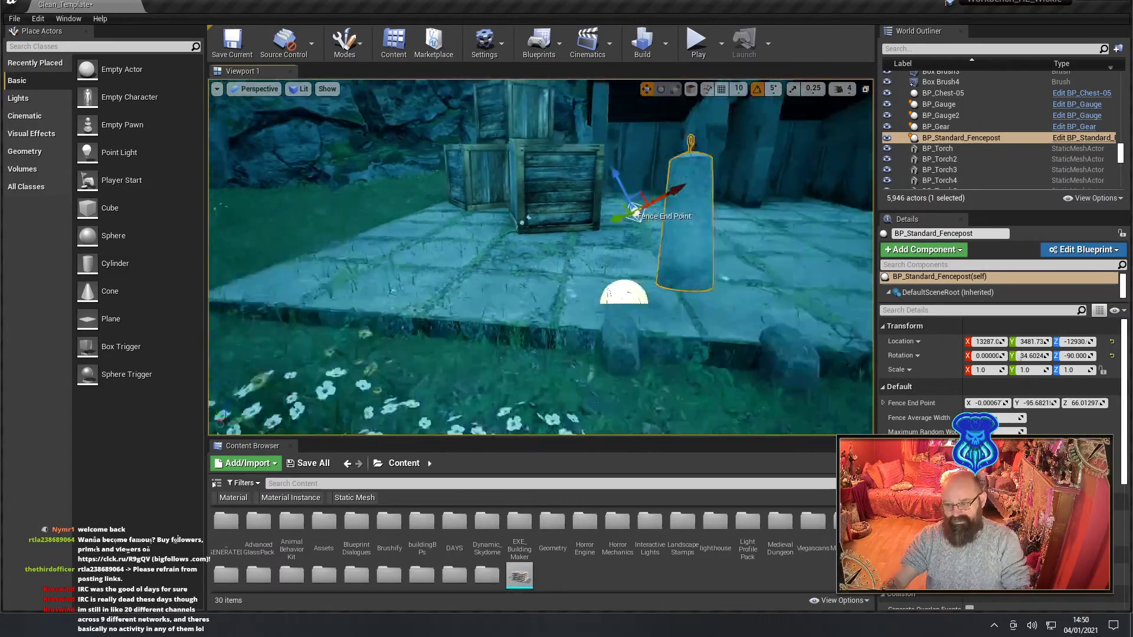
pyautogui.moveTo(637, 260)
pyautogui.mouseDown()
pyautogui.moveTo(625, 275)
pyautogui.moveTo(637, 261)
pyautogui.mouseUp()
pyautogui.hotkey('ctrl', 'z')
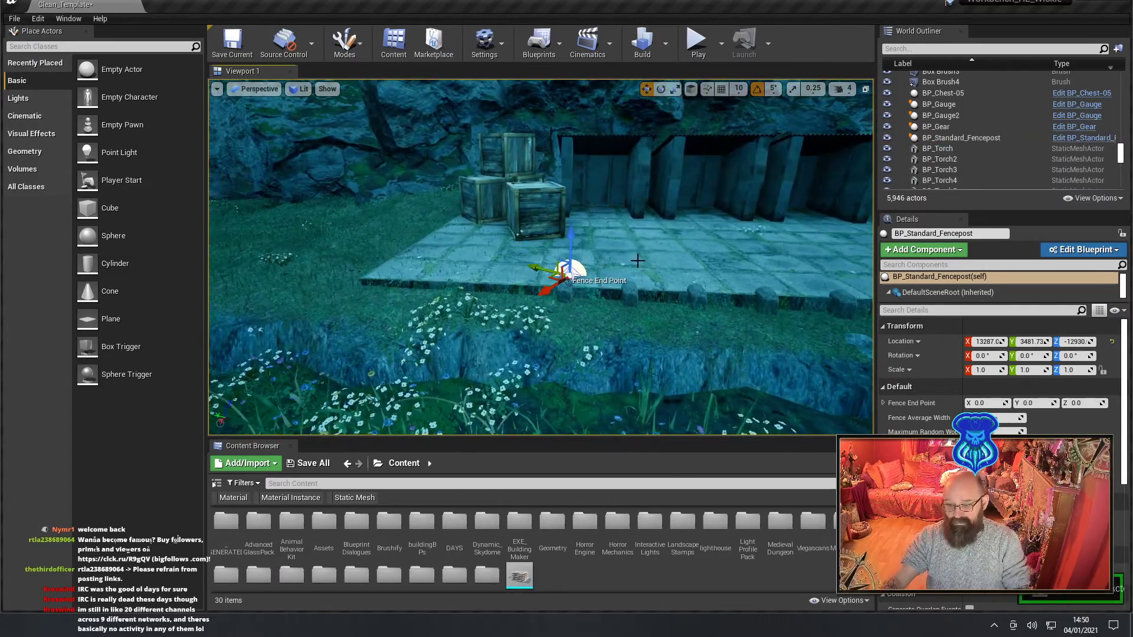
# Shift the fencepost actor to about Y 3535 and stretch its Fence End Point along the paving edge to about X -500, Y -918.
pyautogui.moveTo(637, 260); pyautogui.dragTo(529, 165, button='right')
pyautogui.moveTo(536, 175); pyautogui.dragTo(509, 142)
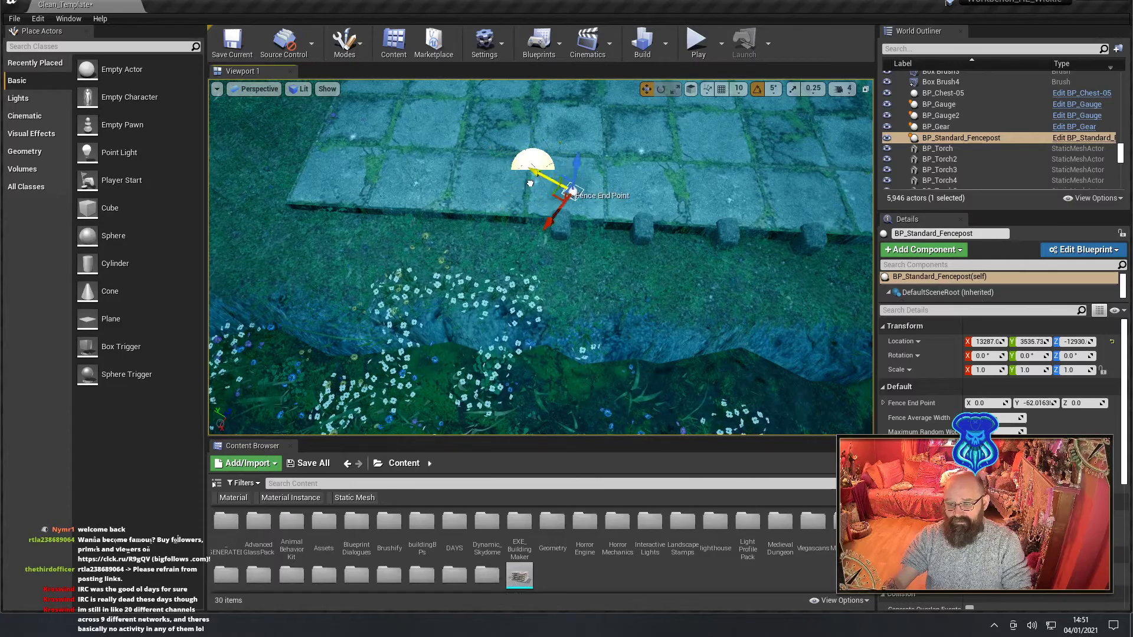
pyautogui.moveTo(570, 190); pyautogui.dragTo(474, 242)
pyautogui.moveTo(474, 242); pyautogui.dragTo(457, 217, button='right')
pyautogui.moveTo(457, 217); pyautogui.dragTo(861, 113)
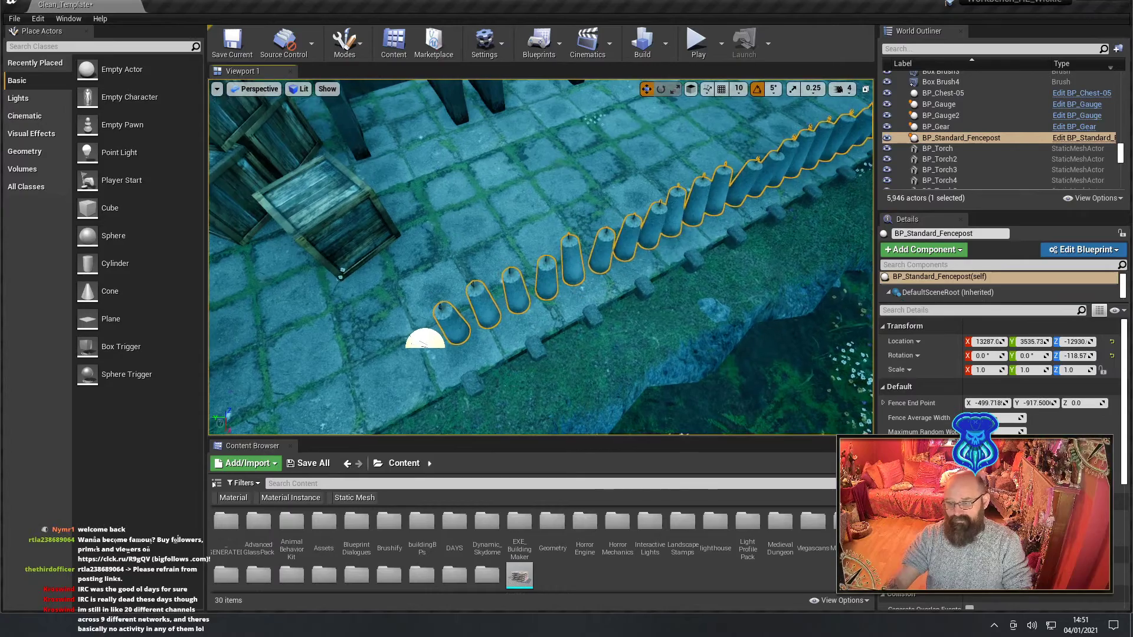
# Try to reposition the Fence End Point floating behind the crates, and undo the move.
pyautogui.moveTo(413, 224)
pyautogui.mouseDown(button='right')
pyautogui.moveTo(399, 200)
pyautogui.moveTo(407, 234)
pyautogui.mouseUp(button='right')
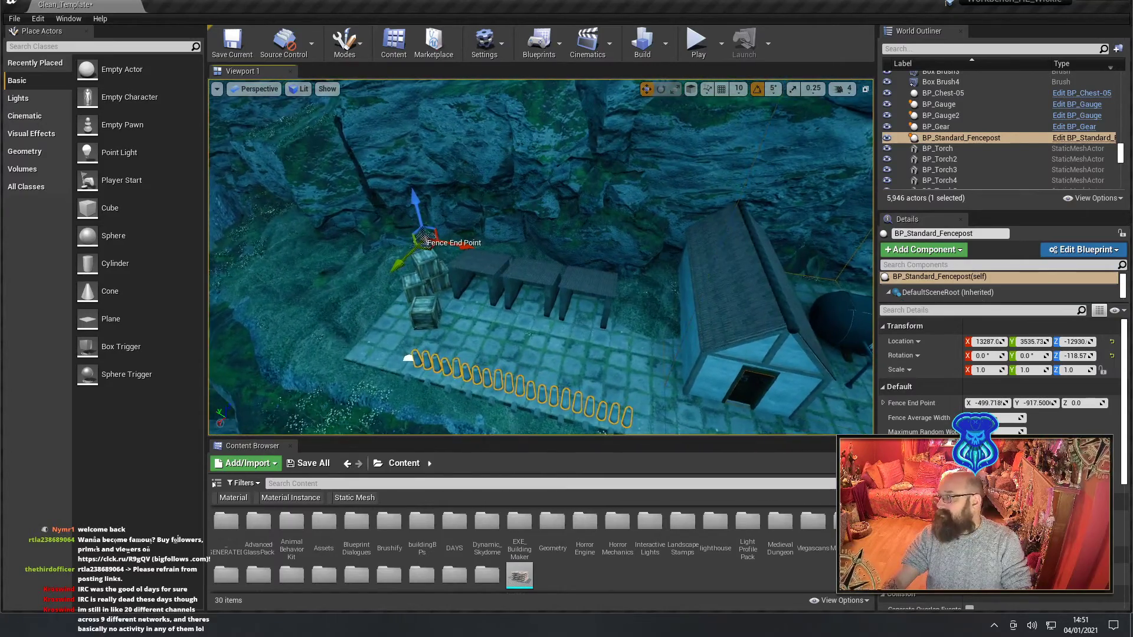
pyautogui.moveTo(453, 246); pyautogui.dragTo(431, 231)
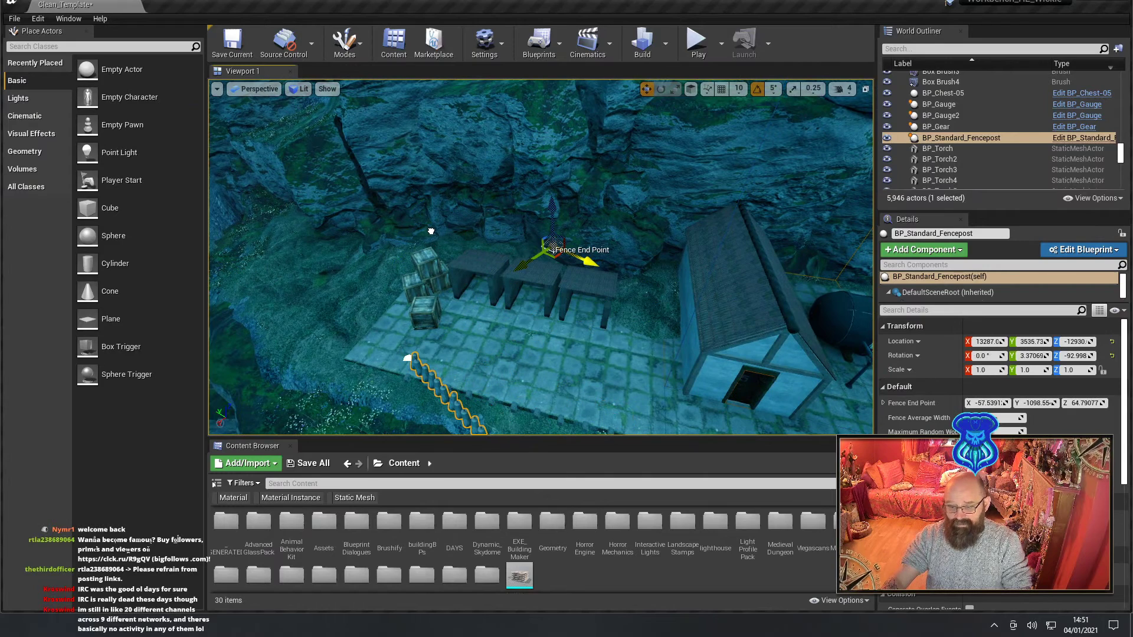
pyautogui.hotkey('ctrl', 'z')
# Lower the fencepost actor to about Z -12935 and try to rotate the fence about its start point.
pyautogui.moveTo(443, 235); pyautogui.dragTo(489, 220, button='right')
pyautogui.press('w')
pyautogui.press('w')
pyautogui.press('e')
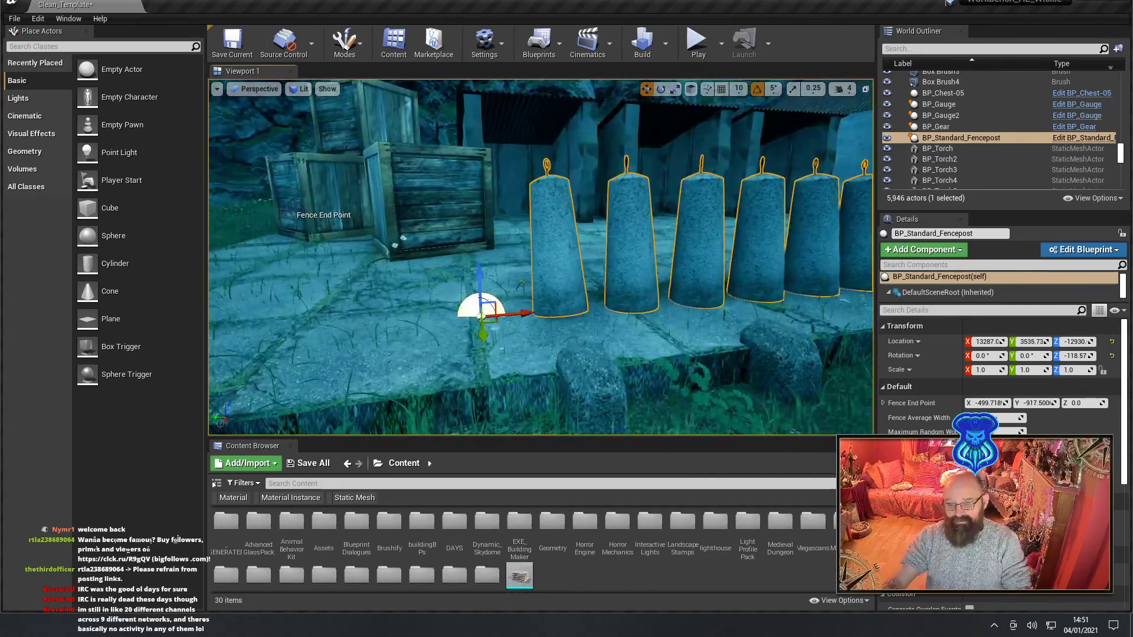
pyautogui.moveTo(479, 293); pyautogui.dragTo(472, 314)
pyautogui.press('e')
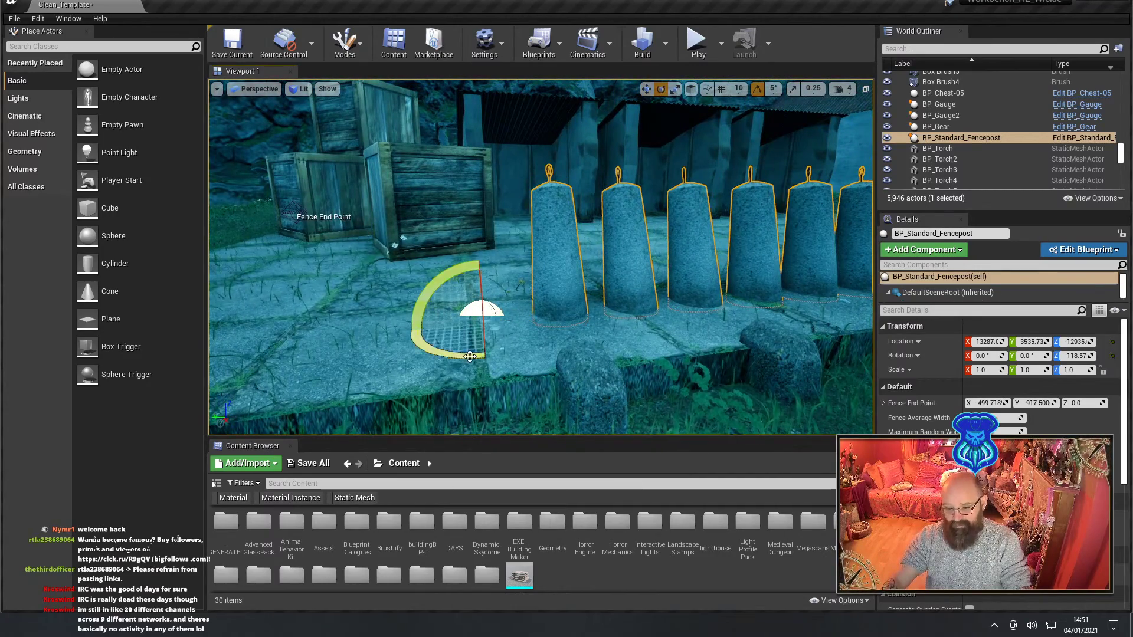
pyautogui.moveTo(519, 347); pyautogui.dragTo(472, 353)
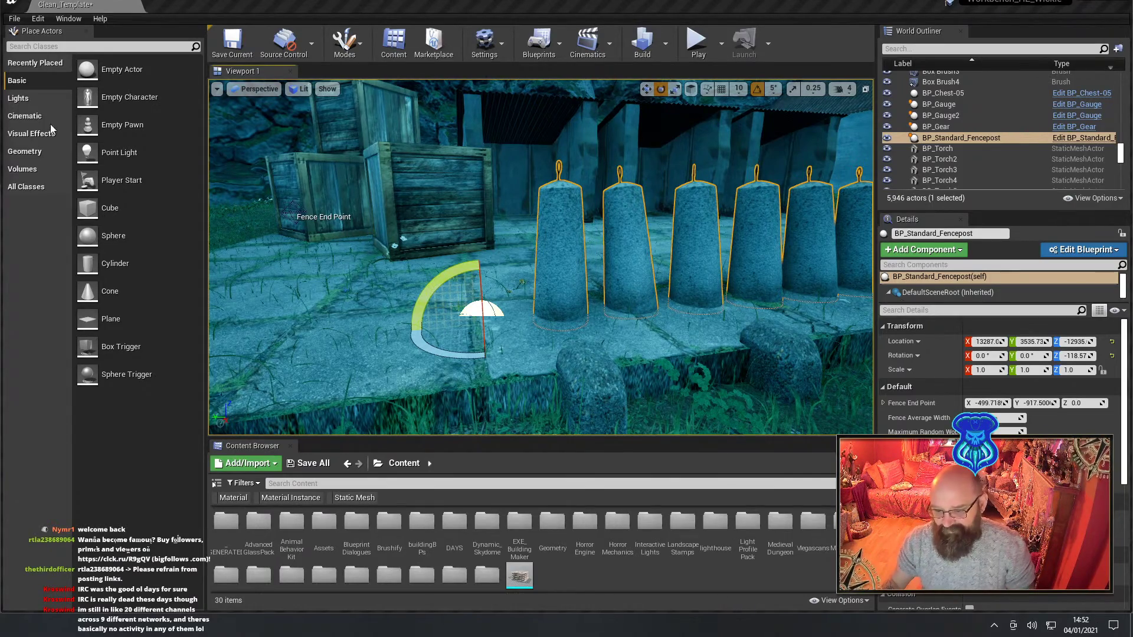
pyautogui.rightClick(493, 233)
pyautogui.moveTo(492, 234)
pyautogui.mouseDown(button='right')
pyautogui.moveTo(596, 254)
pyautogui.moveTo(466, 277)
pyautogui.moveTo(493, 248)
pyautogui.mouseUp(button='right')
pyautogui.rightClick(492, 248)
pyautogui.moveTo(522, 226)
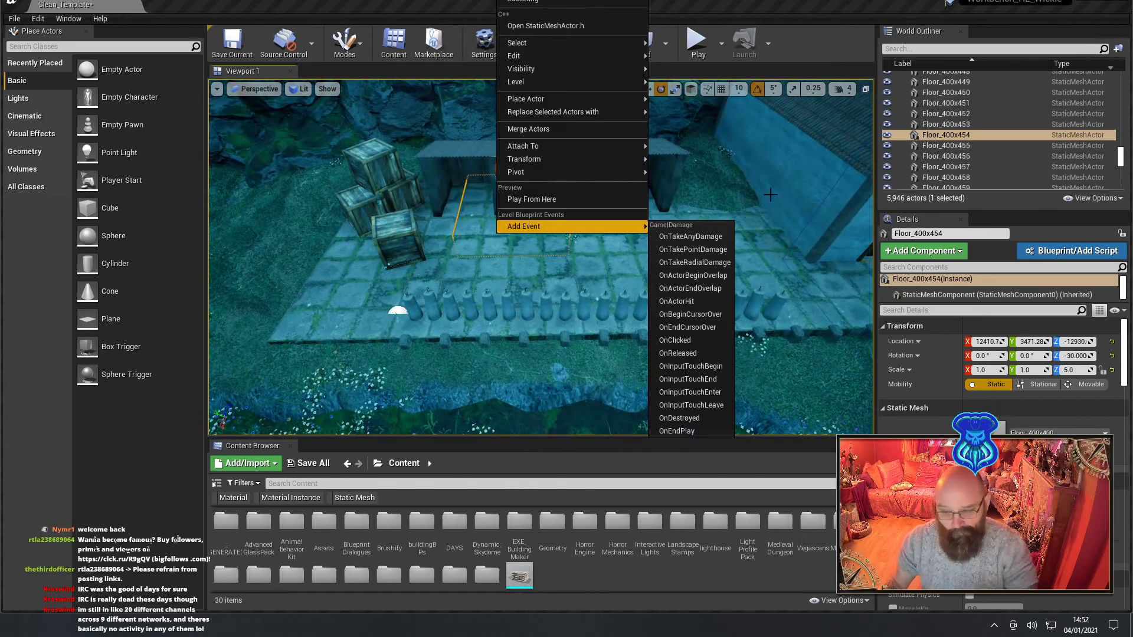
pyautogui.click(1030, 236)
pyautogui.click(1032, 249)
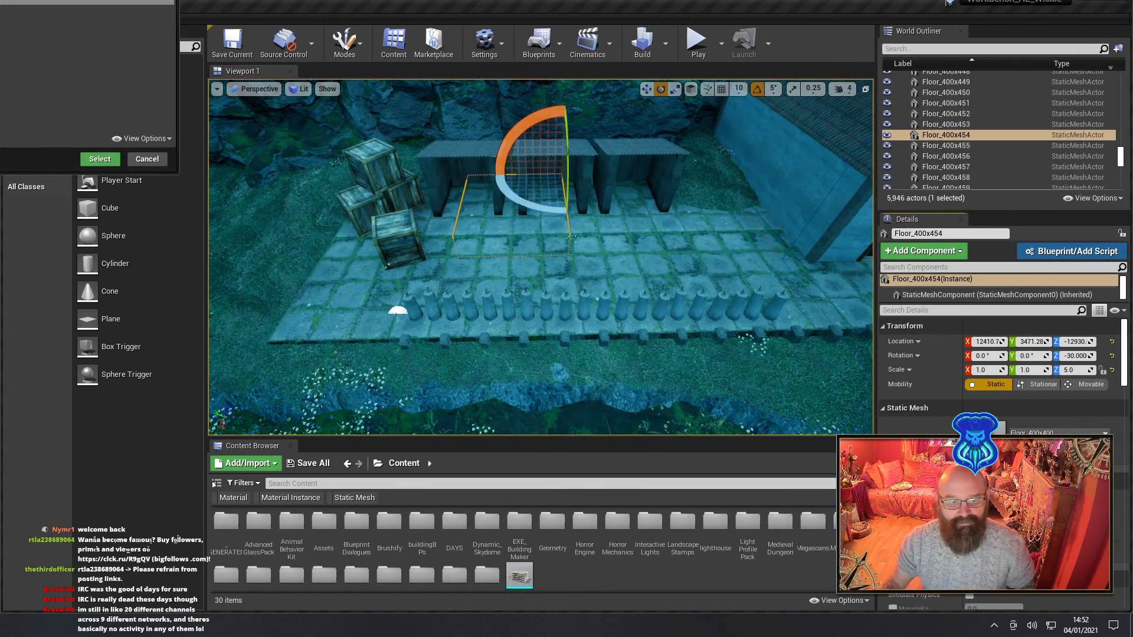
pyautogui.press('Escape')
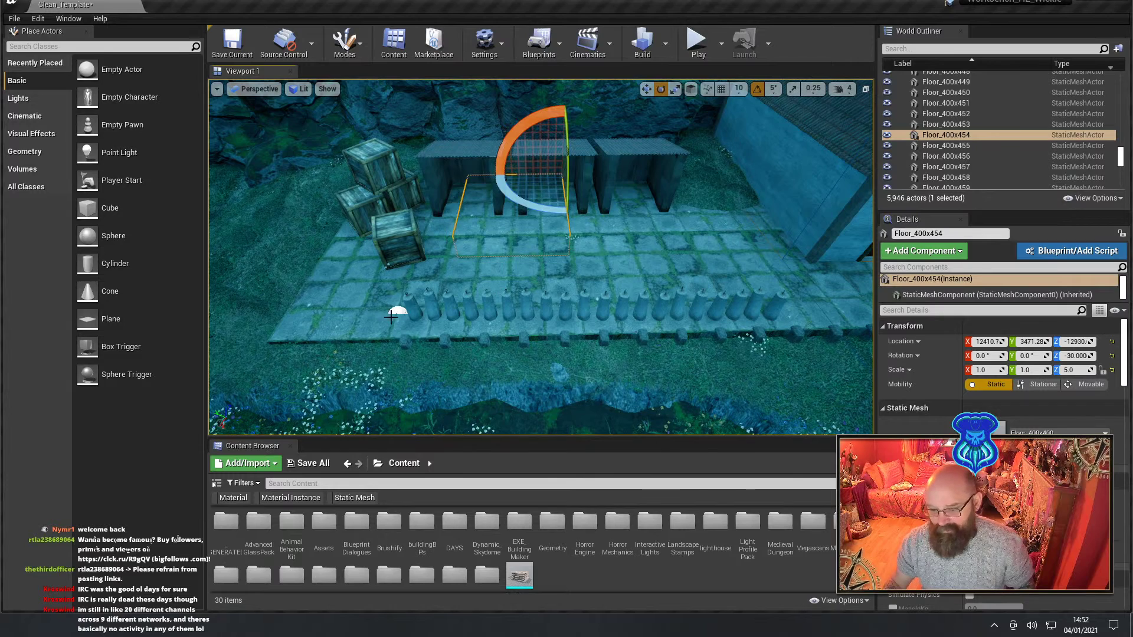
# Select the placed fence, open its BP_Standard_Fencepost blueprint for editing and compile it.
pyautogui.click(407, 308)
pyautogui.click(1093, 248)
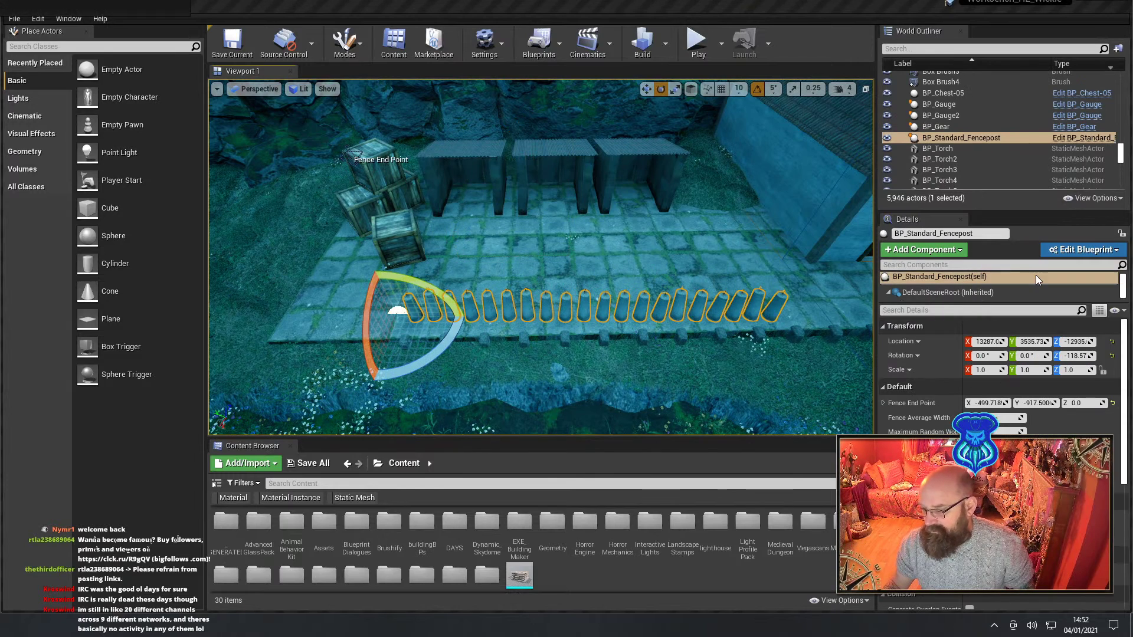
pyautogui.click(1036, 275)
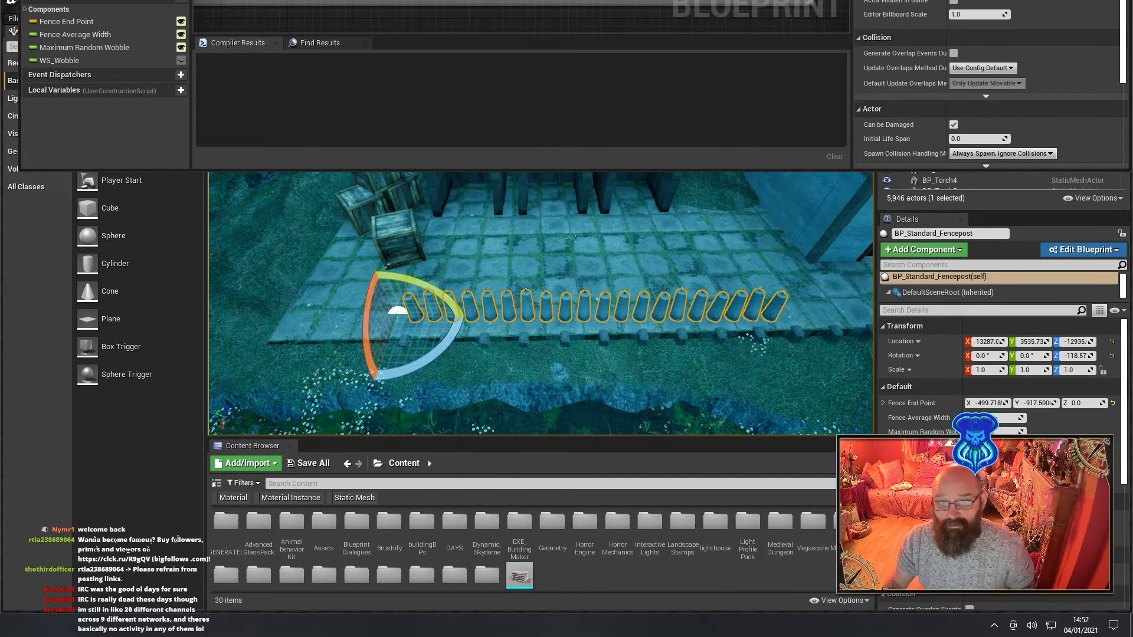
pyautogui.press('F7')
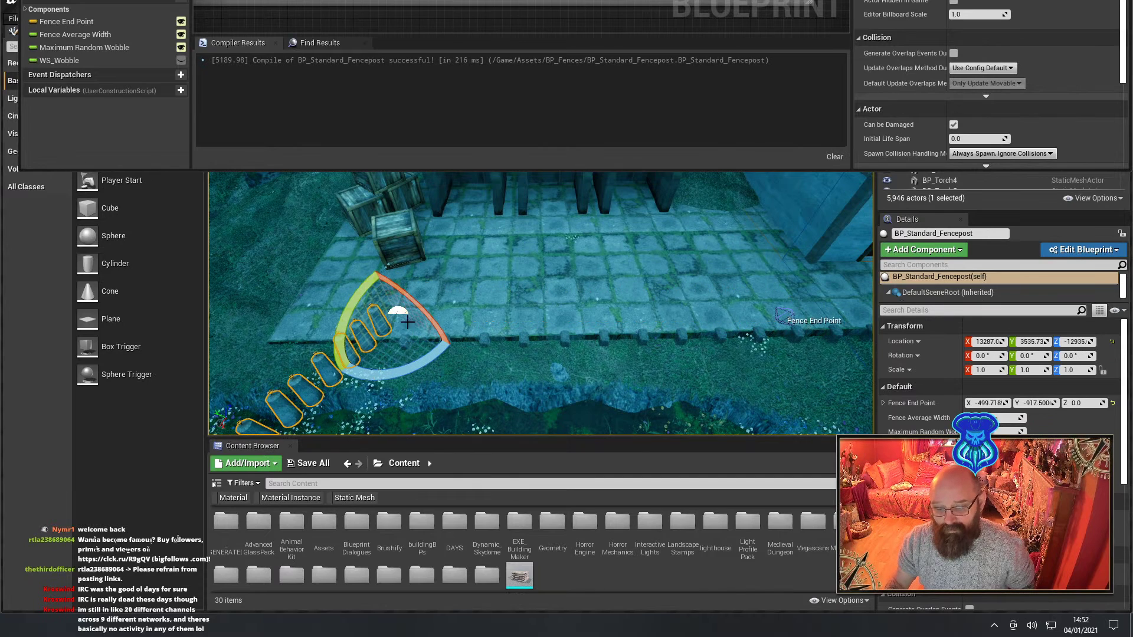
# Try to rotate the fence in the level and recompile BP_Standard_Fencepost until the posts line the paving edge again.
pyautogui.moveTo(403, 359)
pyautogui.mouseDown()
pyautogui.moveTo(389, 367)
pyautogui.moveTo(404, 359)
pyautogui.mouseUp()
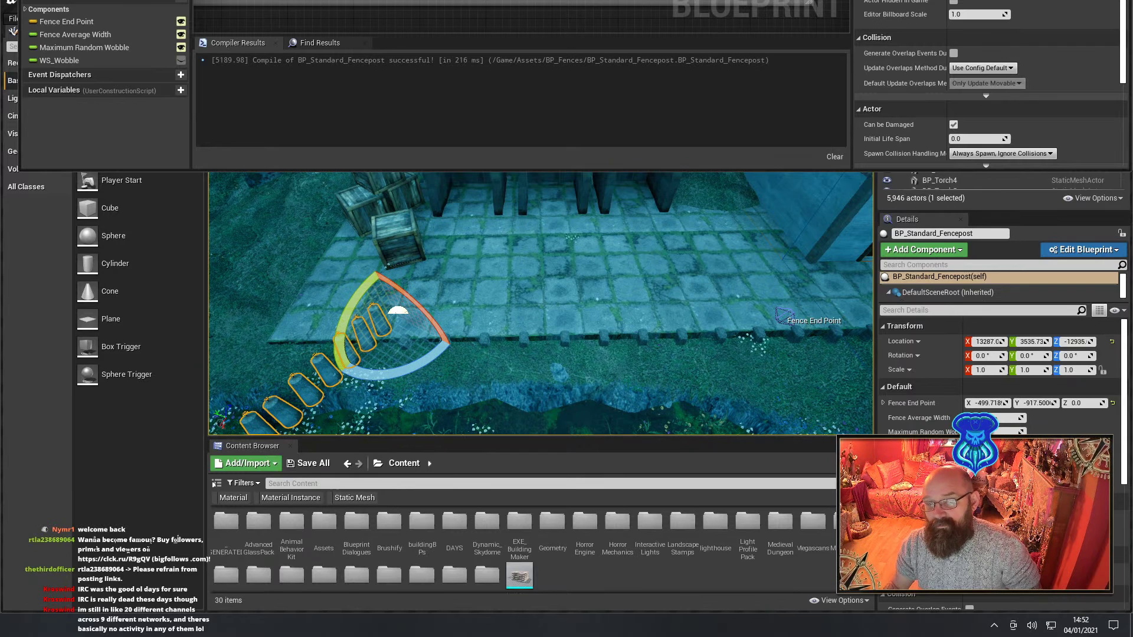
pyautogui.press('F7')
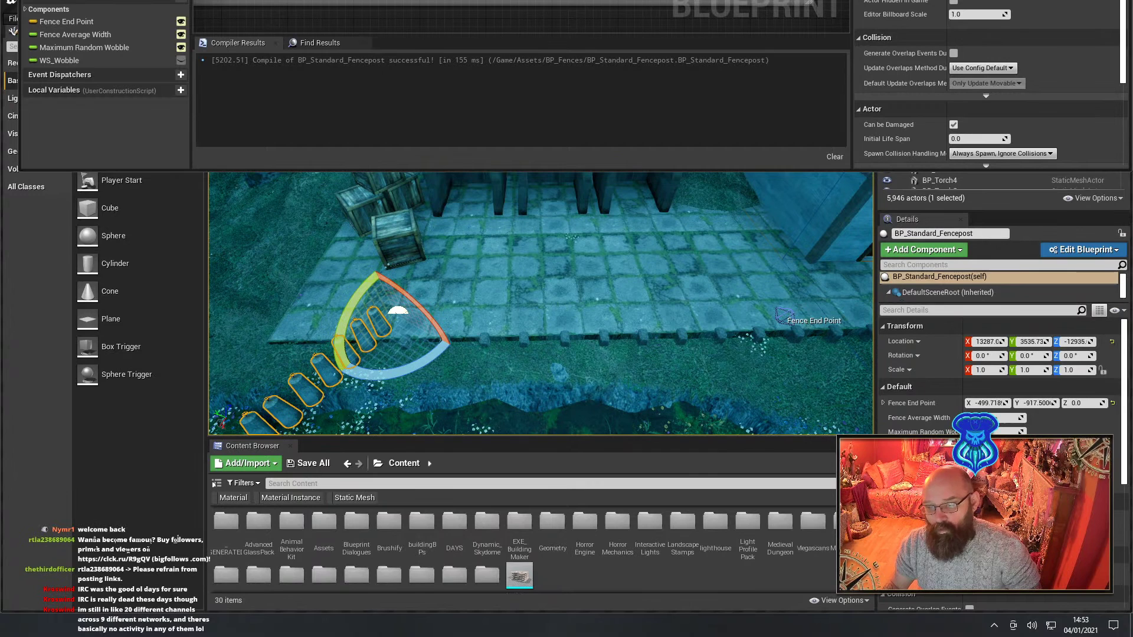
pyautogui.press('F7')
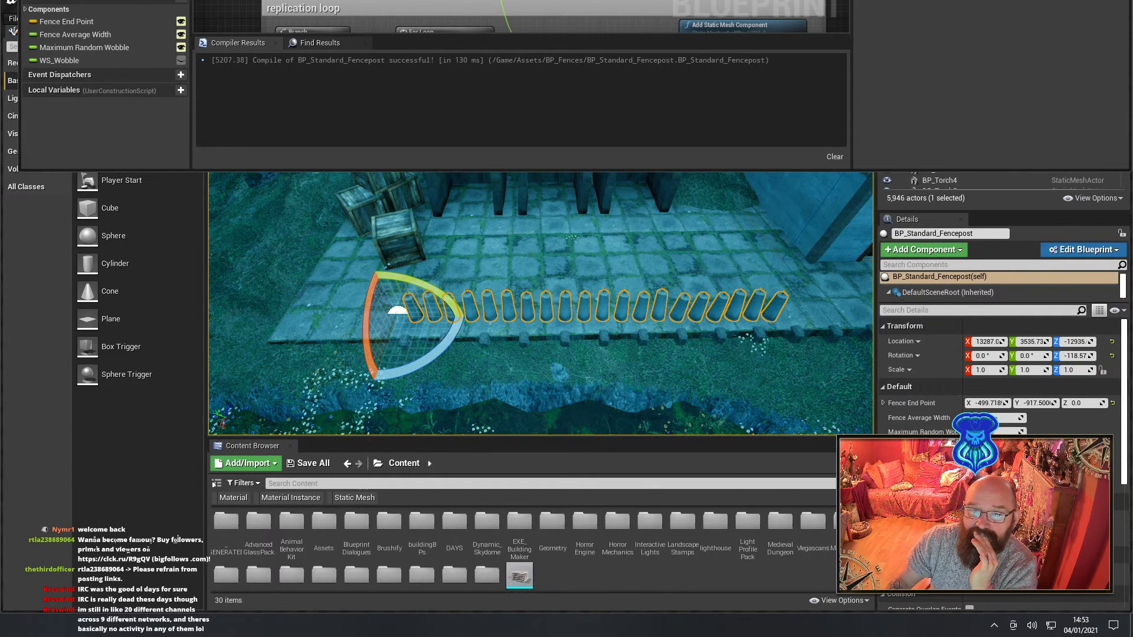
pyautogui.press('F7')
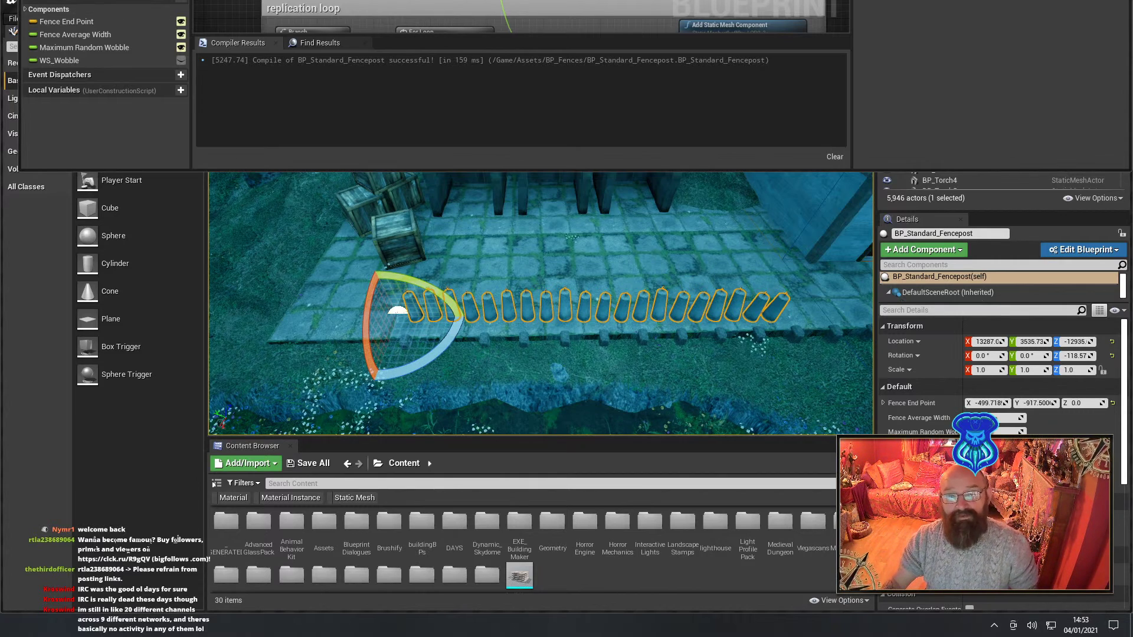
# Save the Clean_Template level, and close the level editor and the Notepad note.
pyautogui.hotkey('alt', 'Tab')
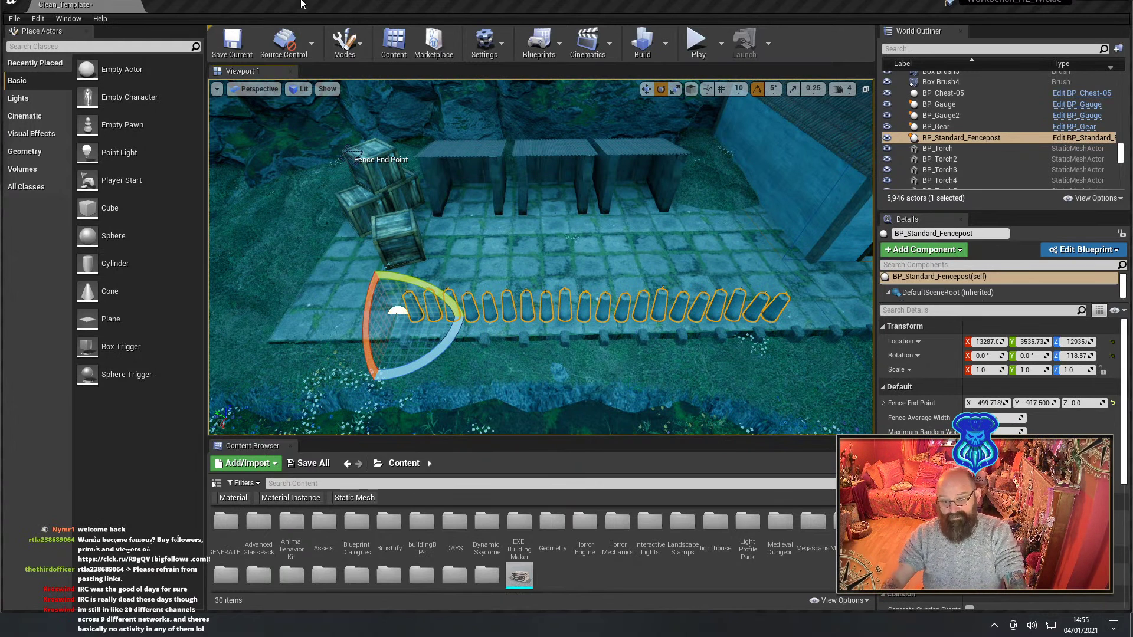
pyautogui.click(232, 43)
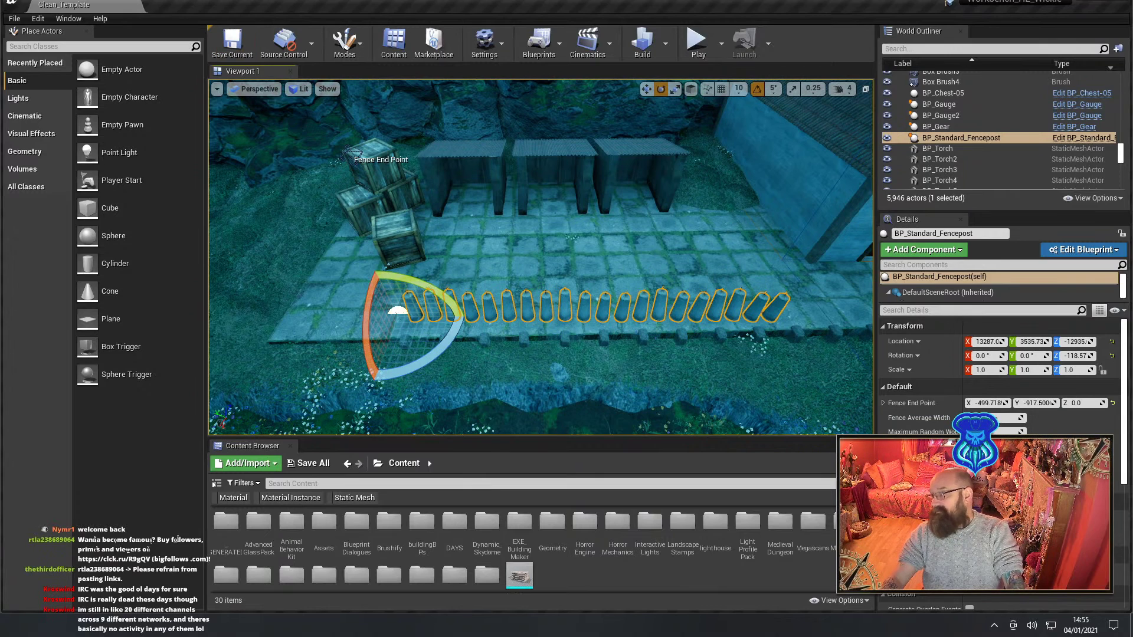
pyautogui.click(1117, 4)
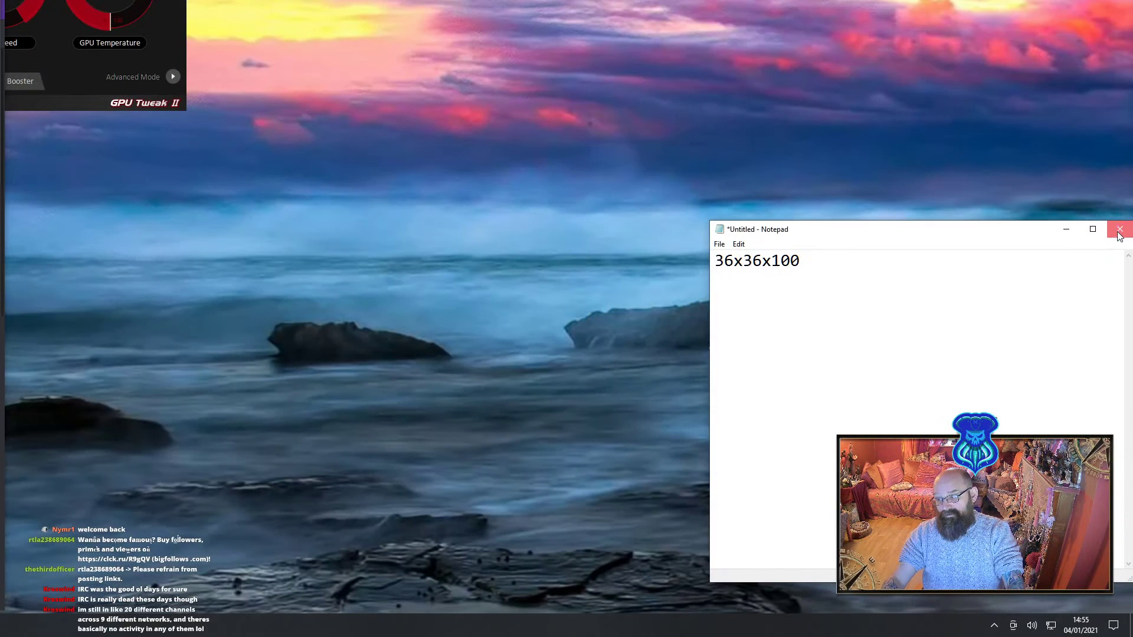
pyautogui.click(31, 1)
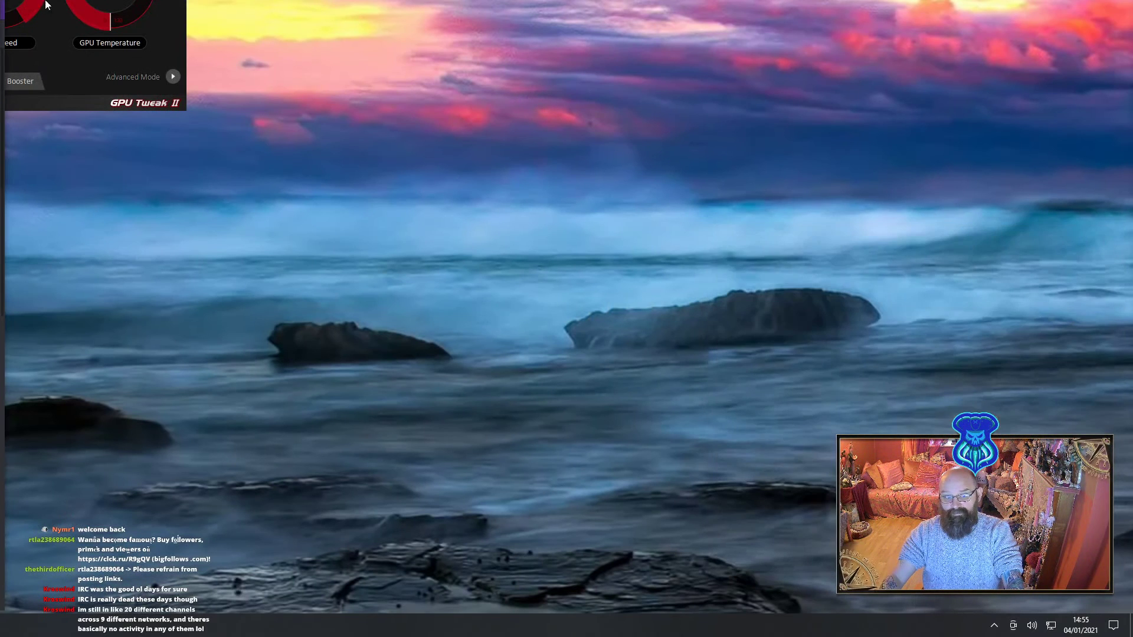